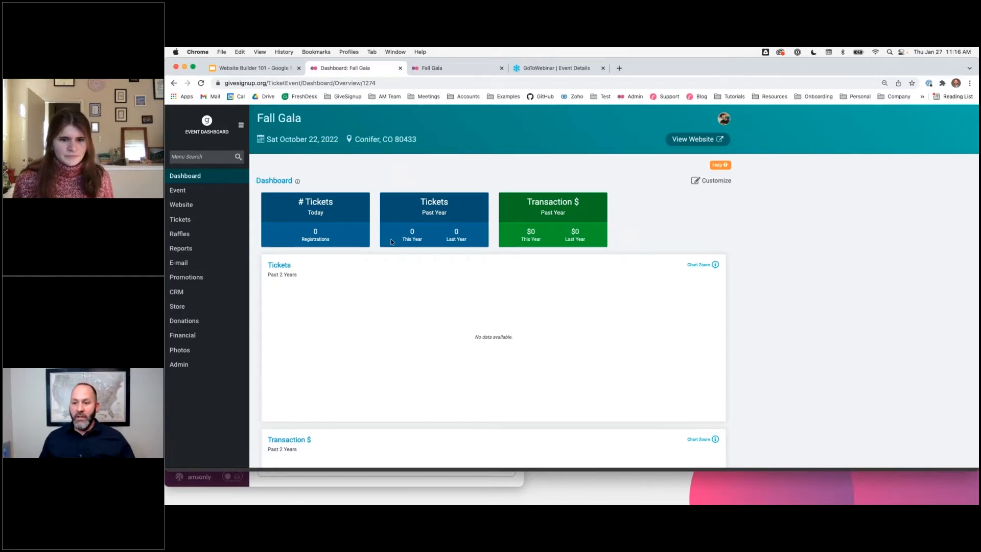
{"action": "left_click", "coordinate": [724, 119]}
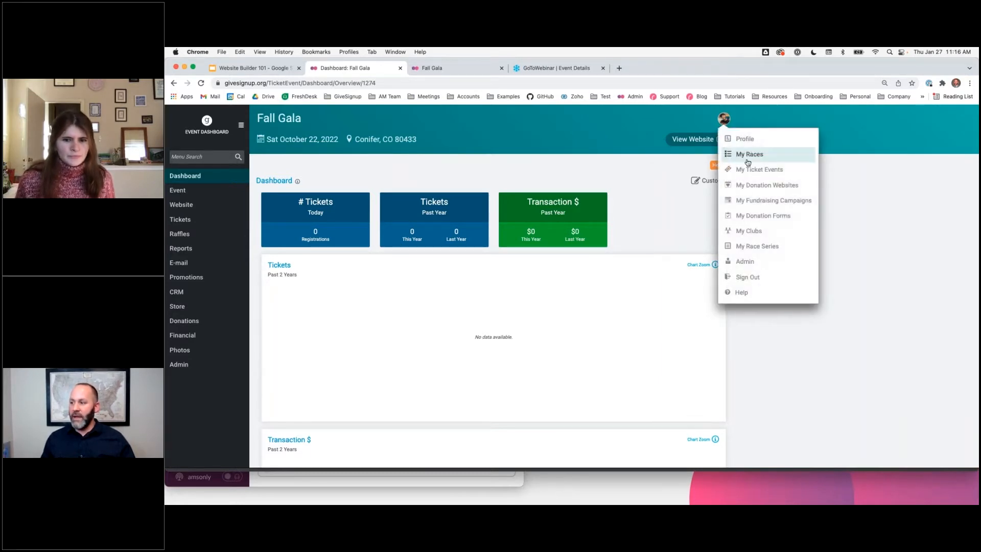
{"action": "left_click", "coordinate": [858, 225]}
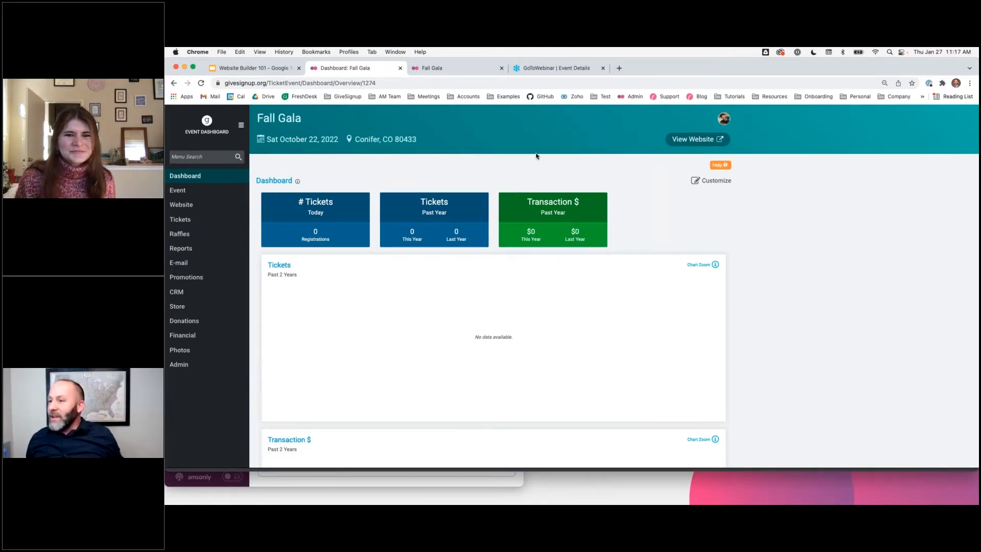
- Review the public Fall Gala page, from its banner down to the Contact Us, Find My Ticket and Events sections
{"action": "left_click", "coordinate": [443, 70]}
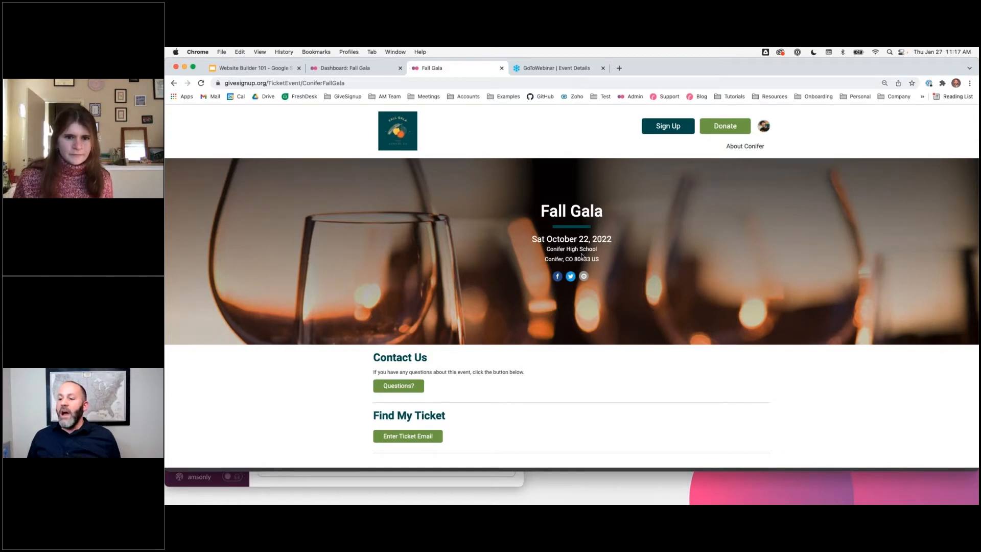
{"action": "scroll", "coordinate": [582, 250], "scroll_direction": "down", "scroll_amount": 3}
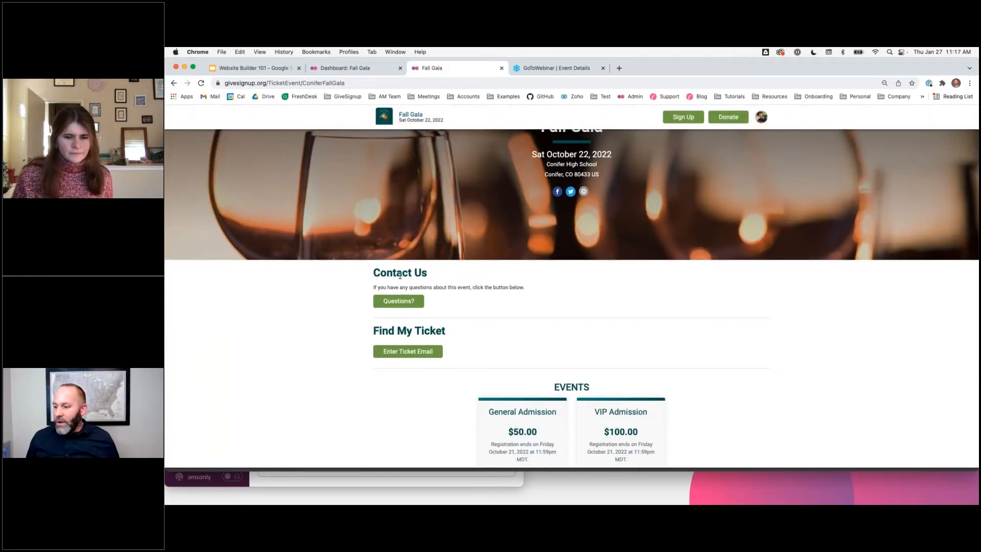
{"action": "scroll", "coordinate": [574, 366], "scroll_direction": "down", "scroll_amount": 3}
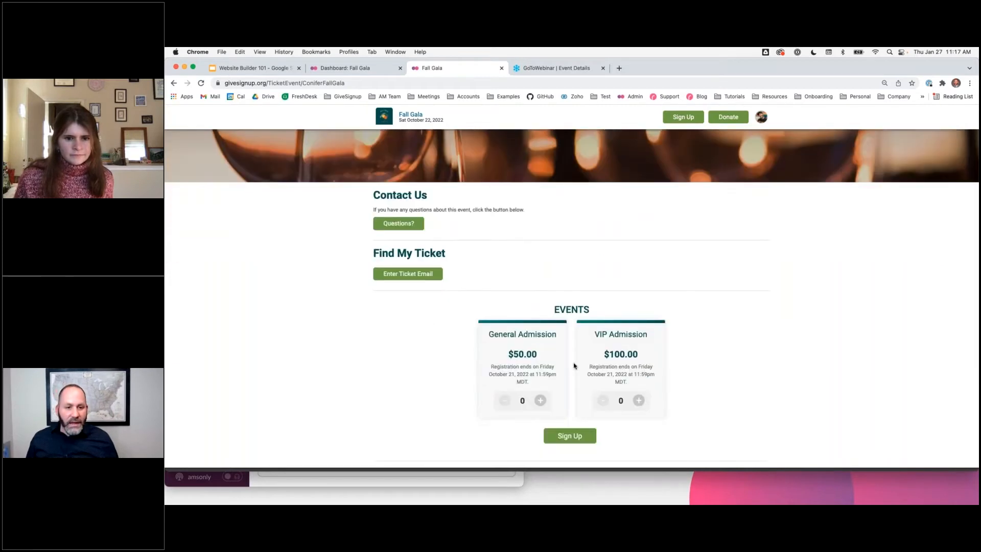
{"action": "scroll", "coordinate": [574, 366], "scroll_direction": "up", "scroll_amount": 1}
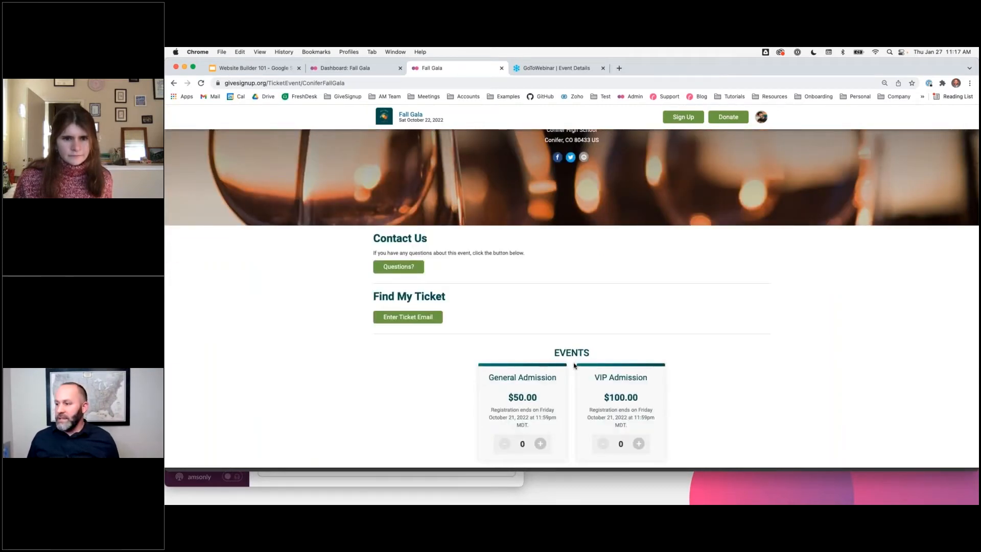
{"action": "scroll", "coordinate": [574, 366], "scroll_direction": "up", "scroll_amount": 3}
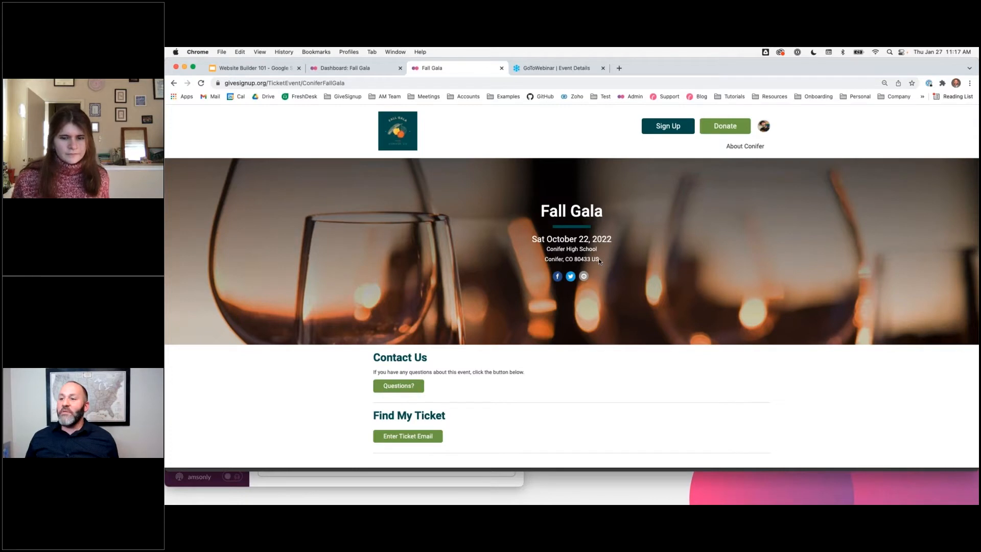
- Return to the event dashboard, search its menu for "website build" and open the Website Builder
{"action": "left_click", "coordinate": [344, 68]}
{"action": "left_click", "coordinate": [203, 158]}
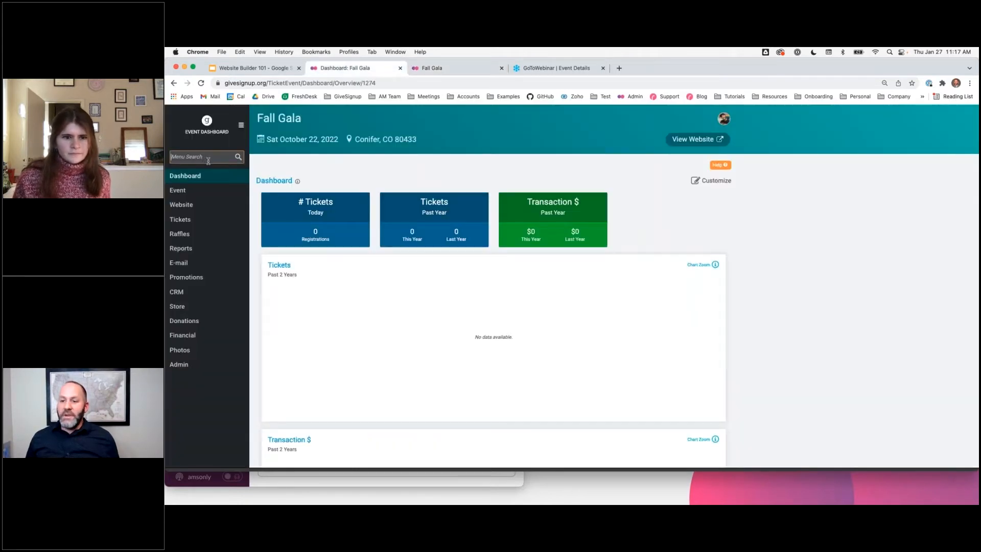
{"action": "left_click", "coordinate": [182, 204]}
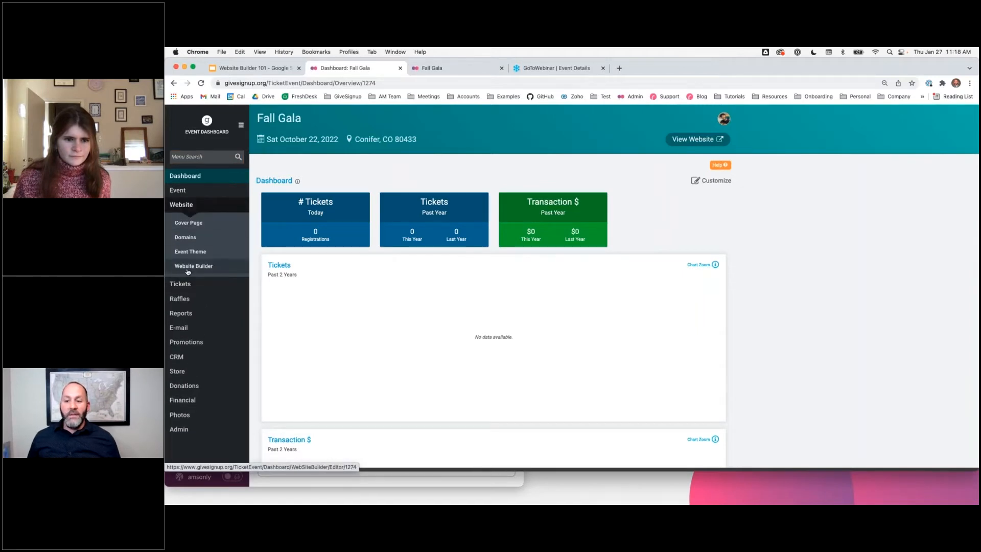
{"action": "left_click", "coordinate": [188, 158]}
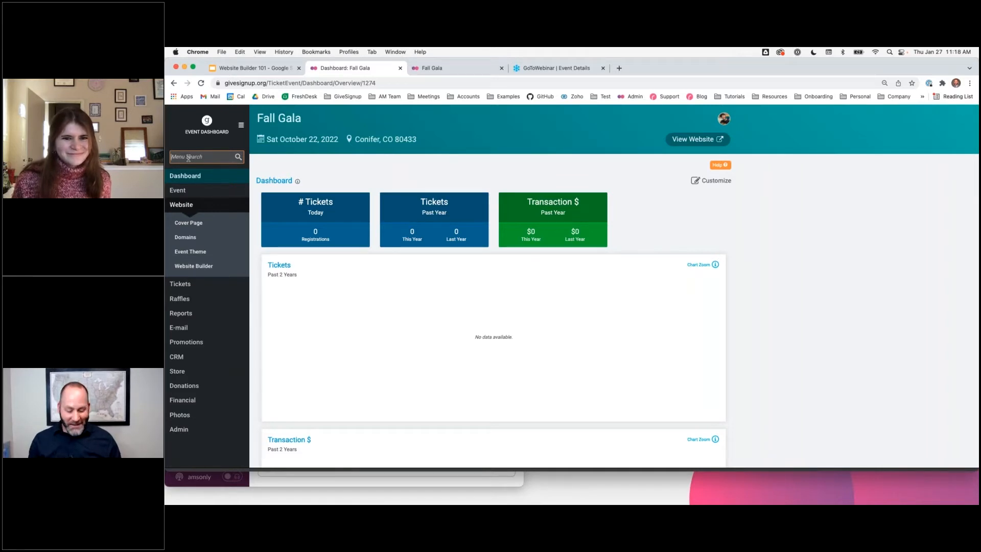
{"action": "type", "text": "web"}
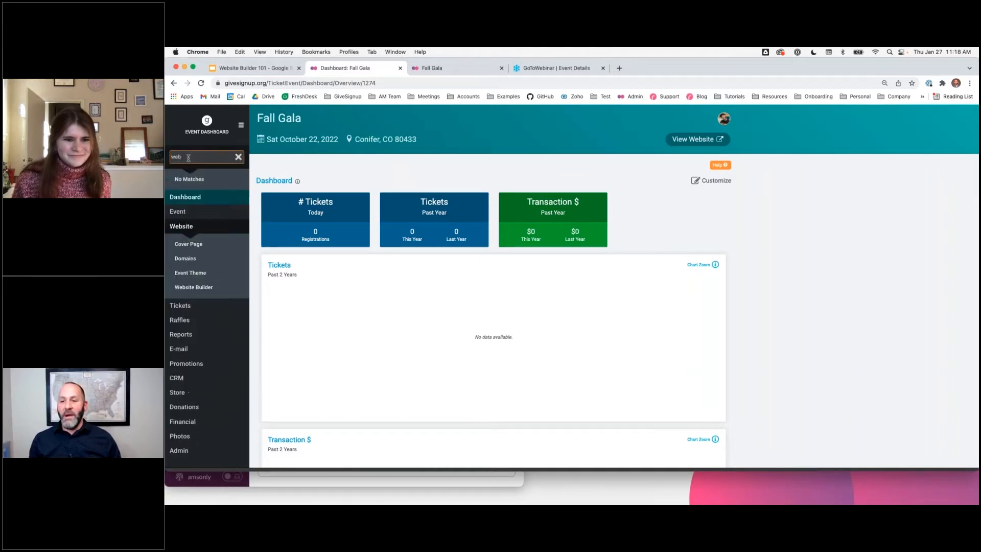
{"action": "type", "text": "site build"}
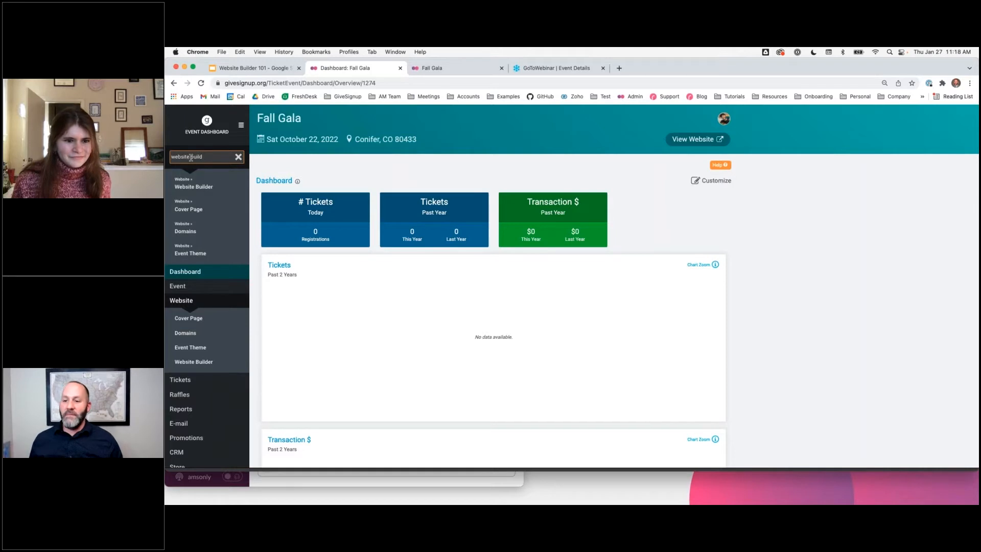
{"action": "left_click", "coordinate": [183, 188]}
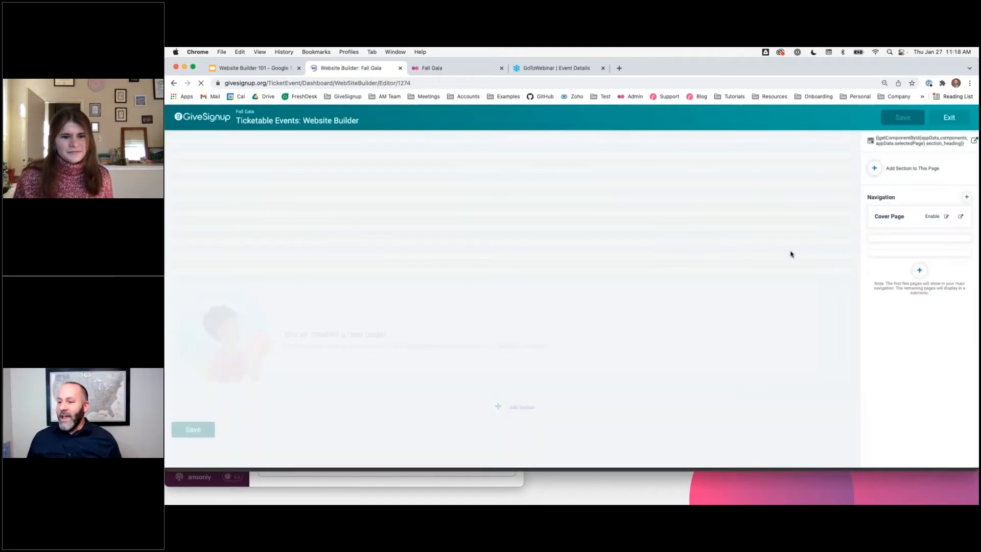
{"action": "left_click", "coordinate": [924, 352]}
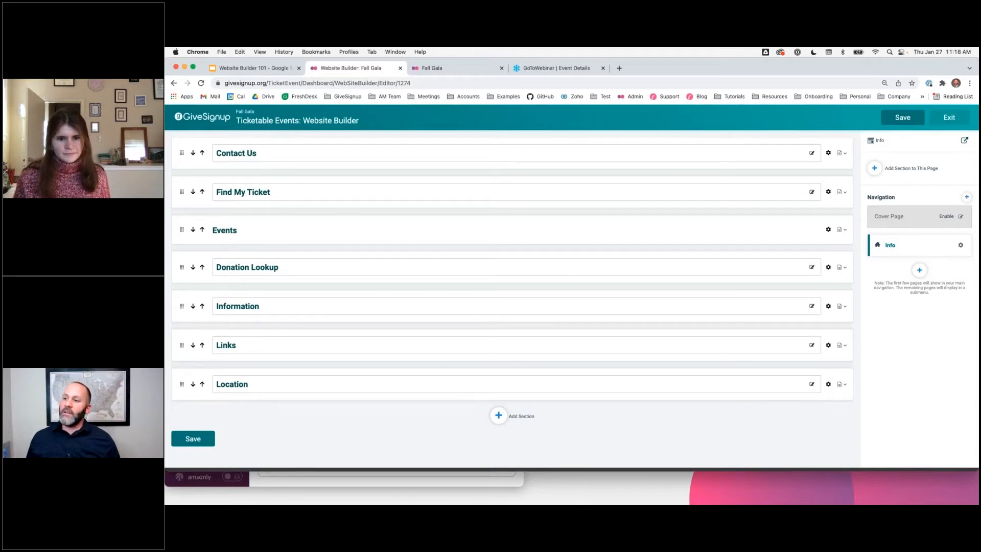
- Compare the order of sections on the public Fall Gala page with the section list in the Website Builder
{"action": "left_click", "coordinate": [450, 68]}
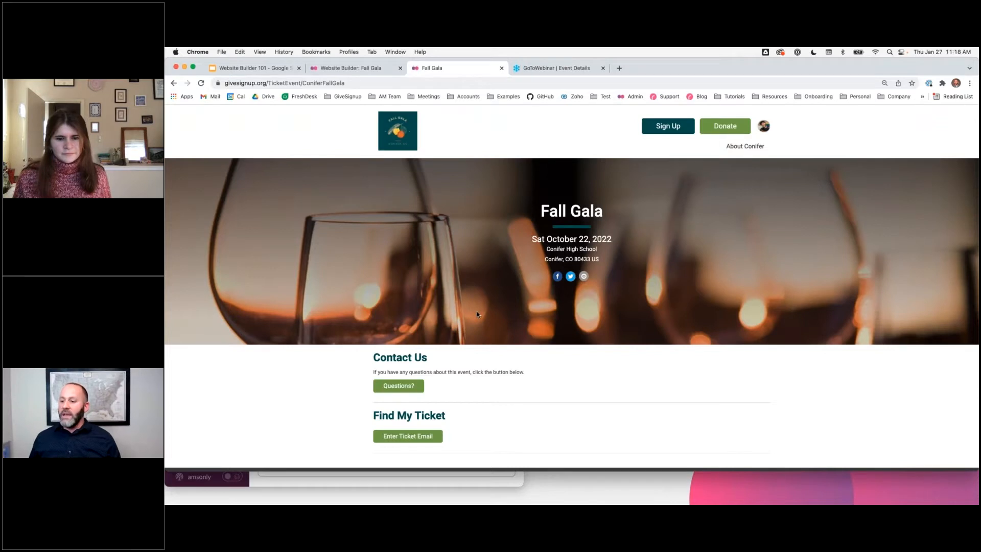
{"action": "scroll", "coordinate": [477, 313], "scroll_direction": "down", "scroll_amount": 3}
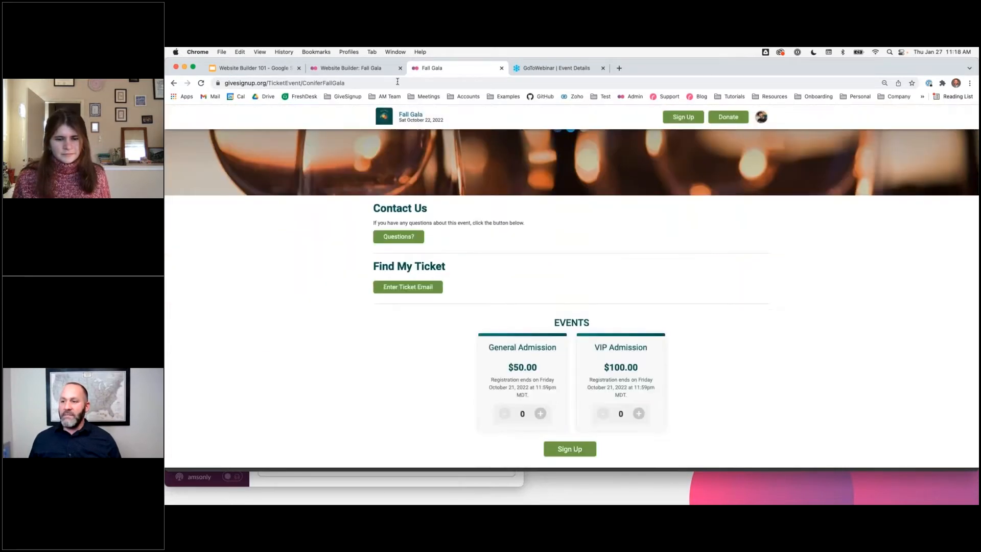
{"action": "left_click", "coordinate": [352, 68]}
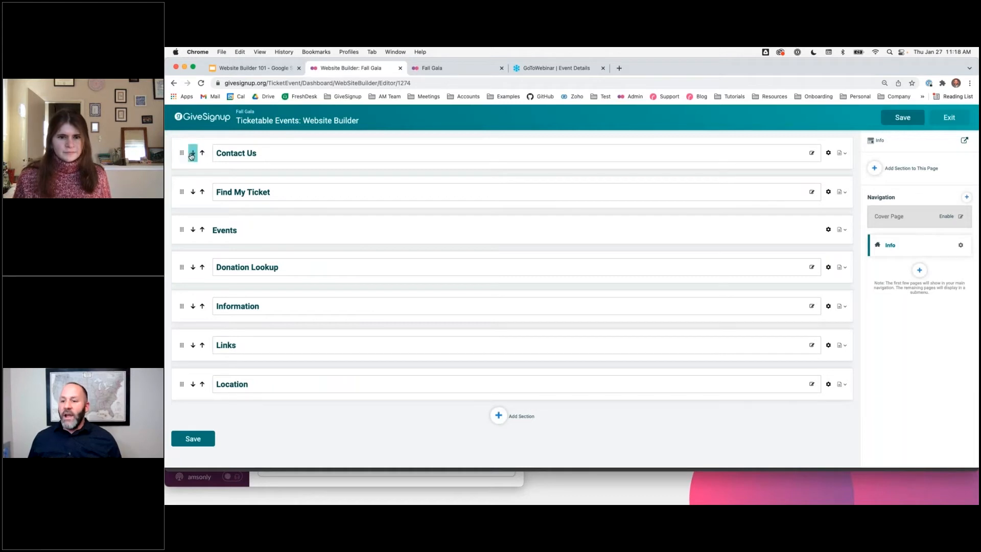
{"action": "left_click", "coordinate": [425, 68]}
{"action": "scroll", "coordinate": [434, 271], "scroll_direction": "down", "scroll_amount": 5}
{"action": "scroll", "coordinate": [433, 271], "scroll_direction": "up", "scroll_amount": 3}
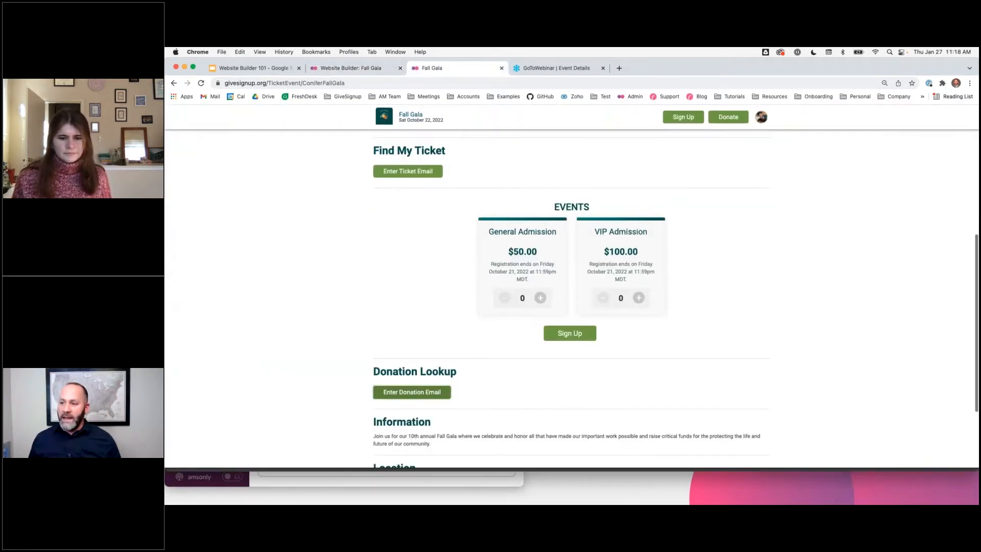
- In the Website Builder, move the Find My Ticket section below Donation Lookup and back up to the top of the page
{"action": "left_click", "coordinate": [362, 69]}
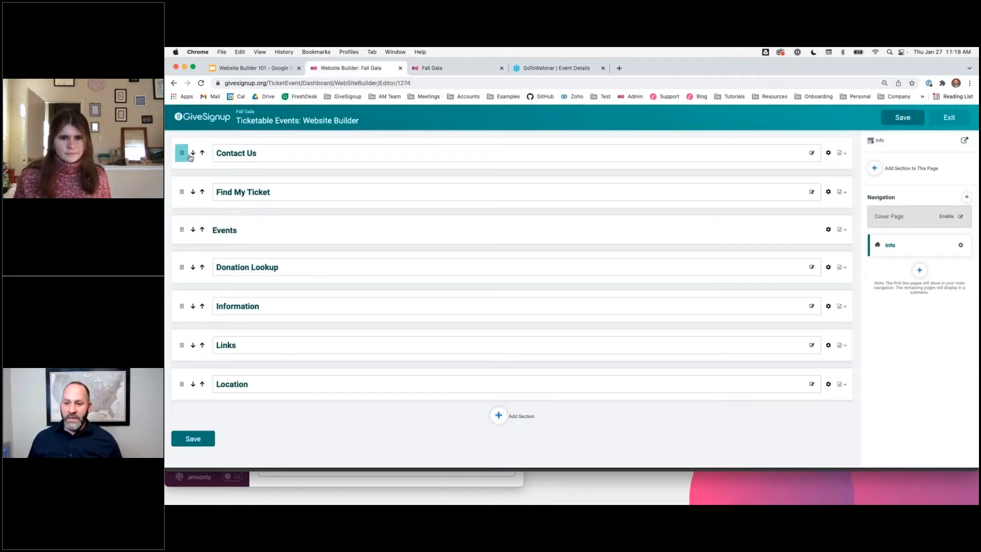
{"action": "left_click_drag", "start_coordinate": [182, 191], "coordinate": [199, 256]}
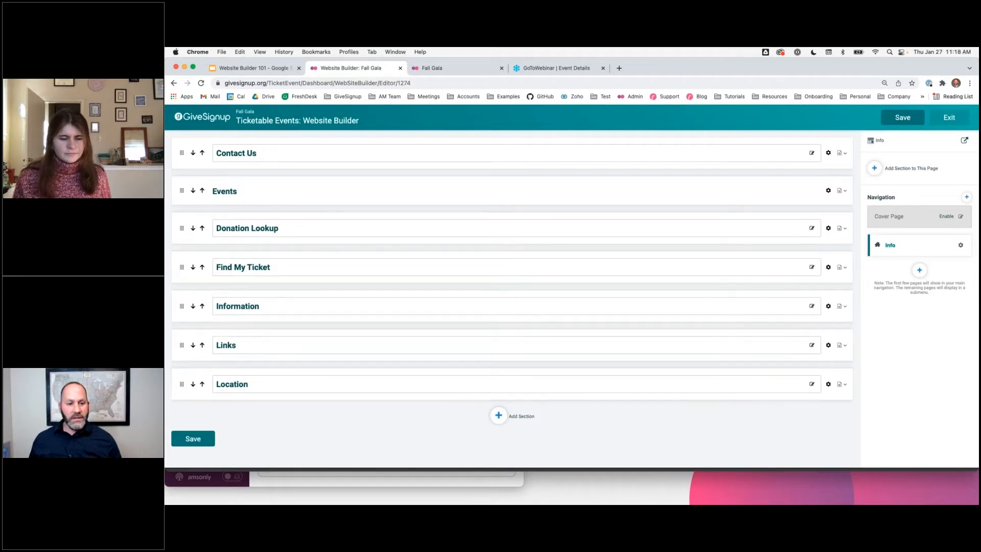
{"action": "left_click", "coordinate": [202, 267]}
{"action": "left_click", "coordinate": [201, 227]}
{"action": "left_click", "coordinate": [202, 191]}
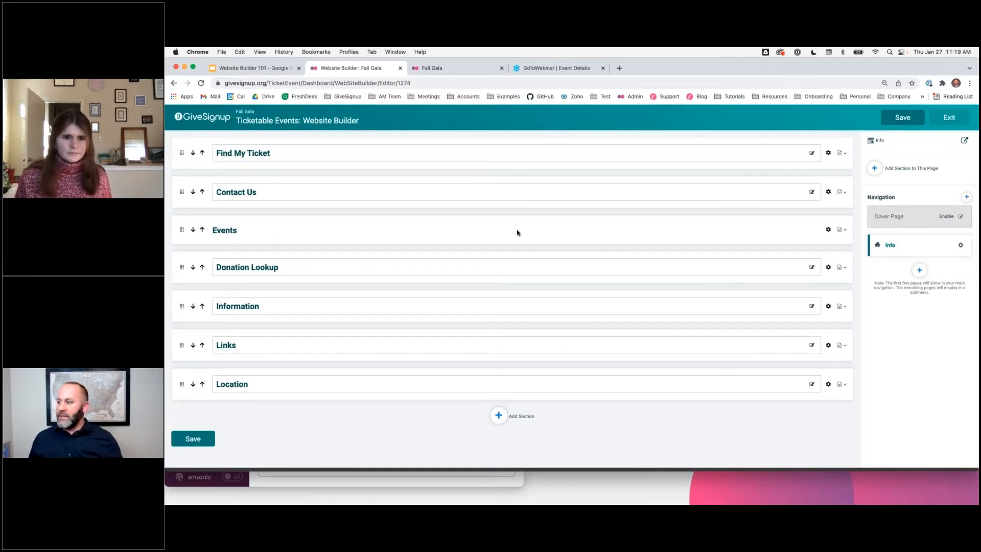
- Rename the Find My Ticket section as "Find Ticket" and check its section settings without changing them
{"action": "left_click", "coordinate": [830, 157]}
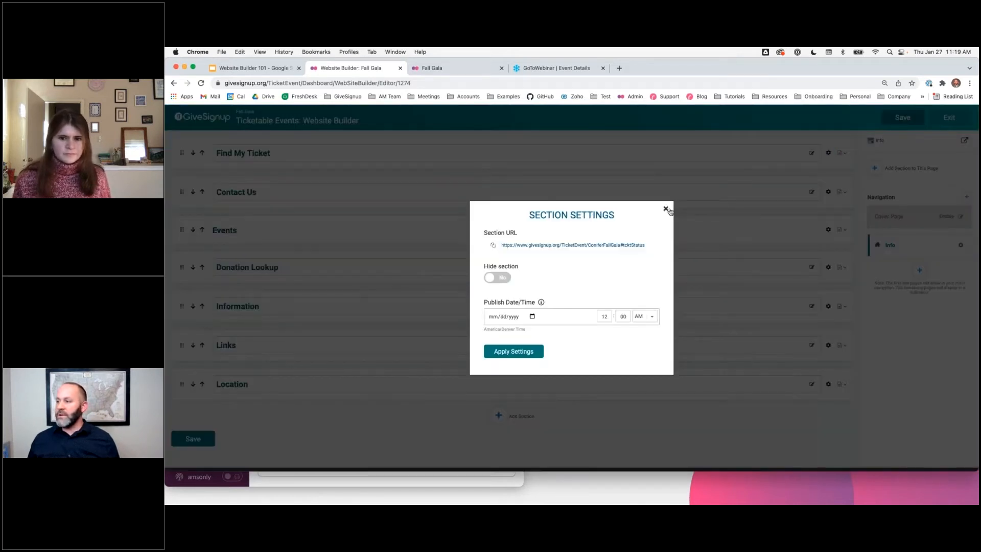
{"action": "left_click", "coordinate": [666, 208]}
{"action": "left_click", "coordinate": [260, 152]}
{"action": "key", "text": "super+a"}
{"action": "type", "text": "Find Ticket"}
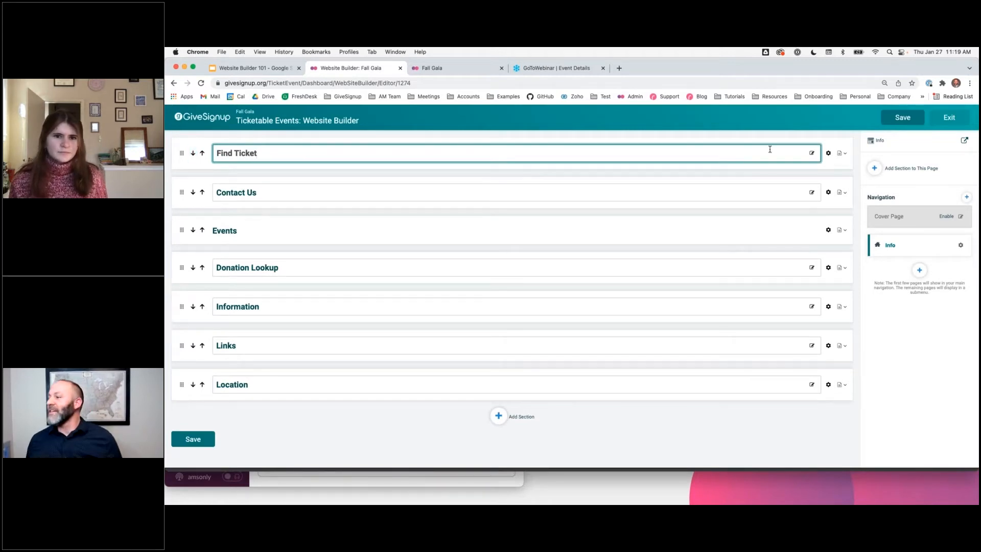
{"action": "left_click", "coordinate": [828, 153]}
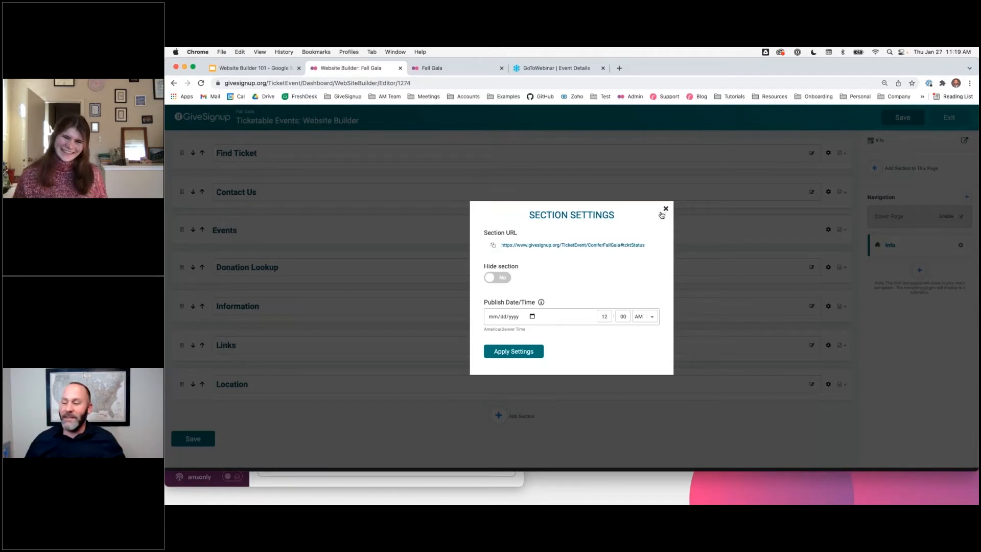
{"action": "left_click", "coordinate": [666, 210]}
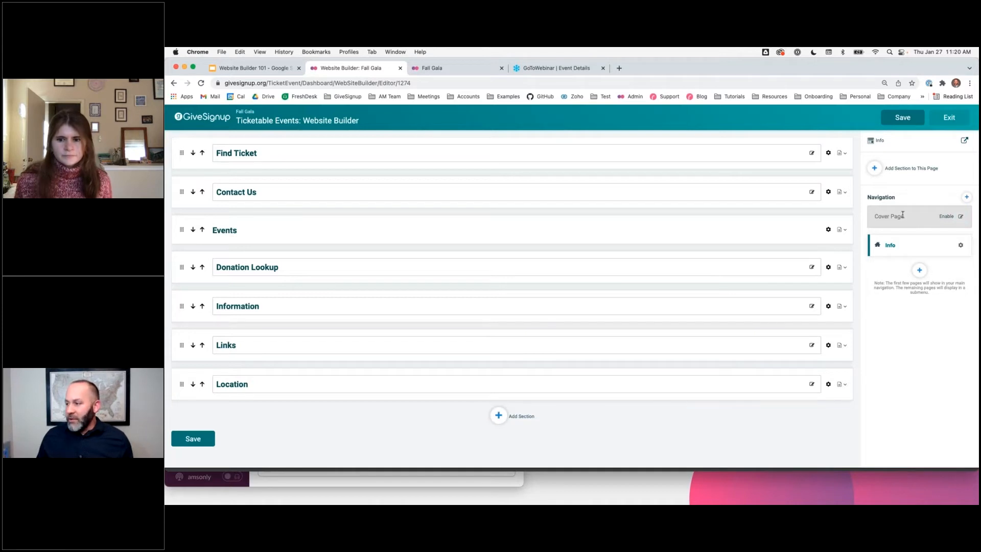
- Open the Cover Page editor and review its Header Banner items, advanced slider settings and Content items
{"action": "left_click", "coordinate": [963, 219]}
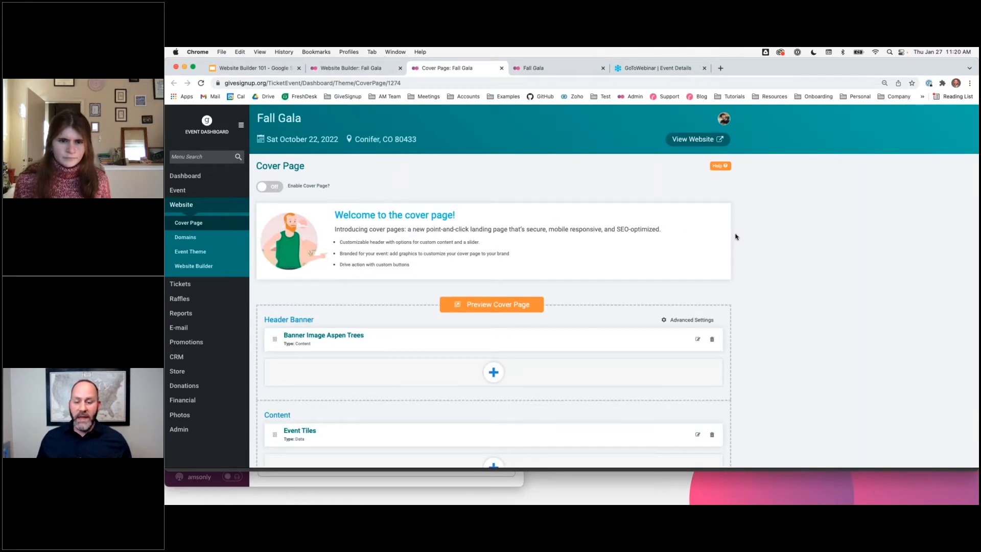
{"action": "scroll", "coordinate": [740, 237], "scroll_direction": "down", "scroll_amount": 3}
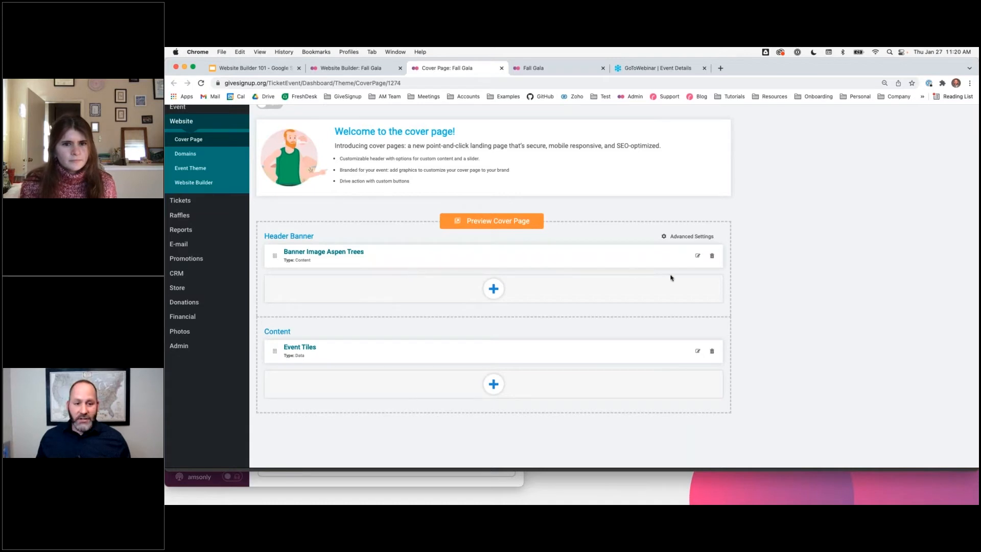
{"action": "left_click", "coordinate": [689, 235]}
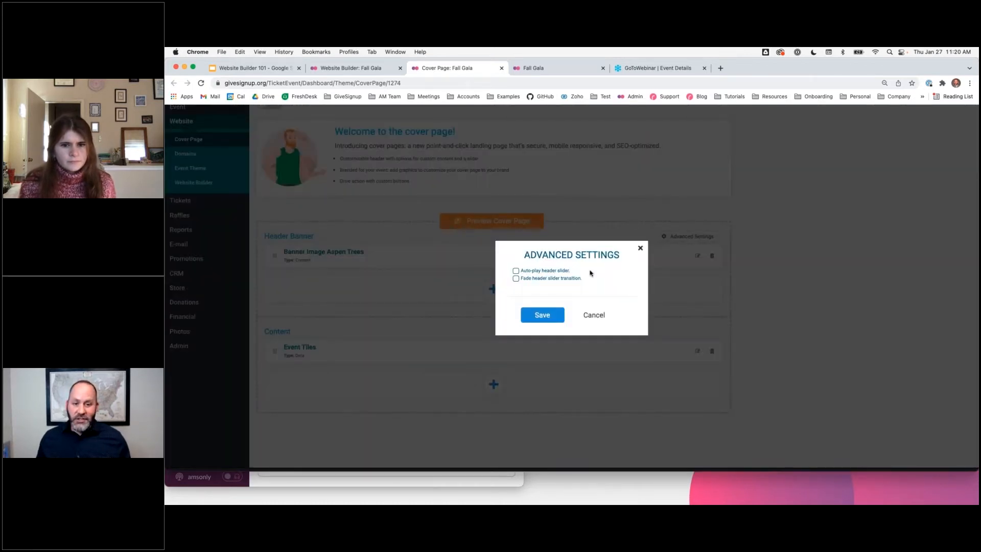
{"action": "left_click", "coordinate": [789, 311]}
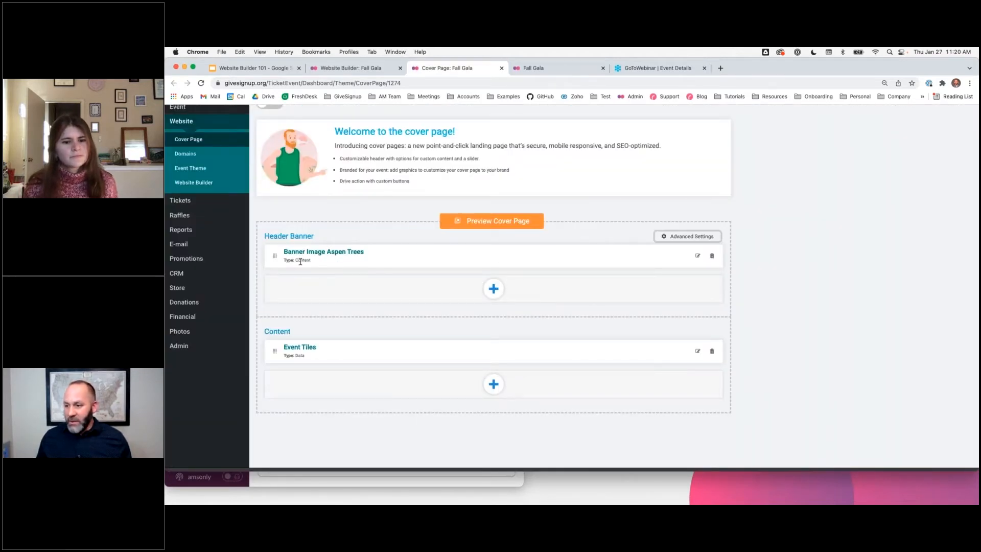
{"action": "scroll", "coordinate": [375, 336], "scroll_direction": "down", "scroll_amount": 1}
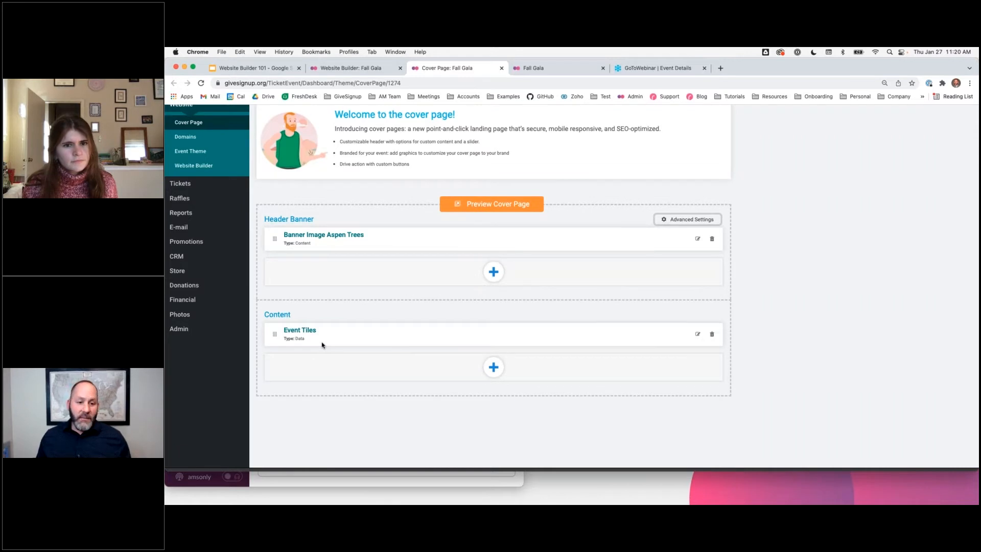
{"action": "scroll", "coordinate": [322, 345], "scroll_direction": "up", "scroll_amount": 6}
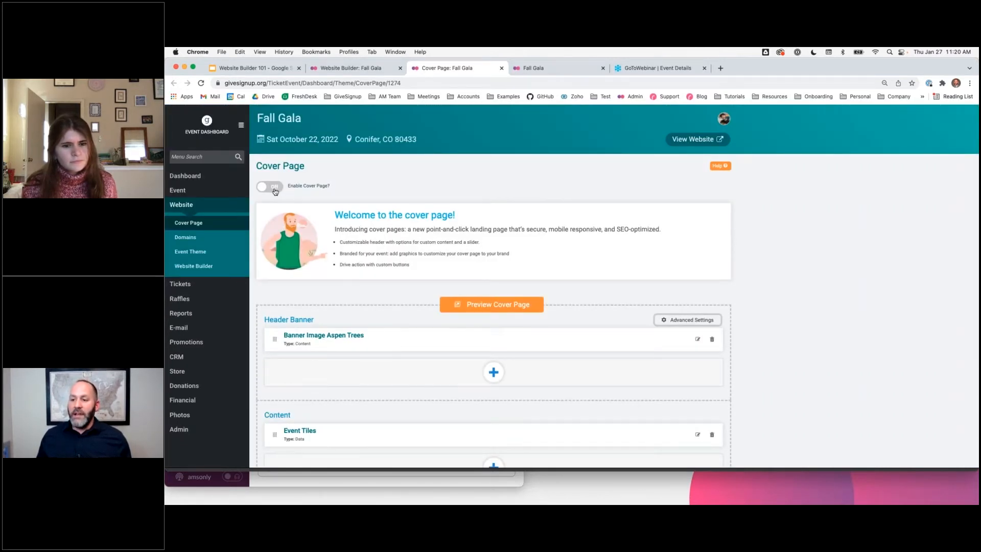
- Enable the cover page as the website's homepage
{"action": "left_click", "coordinate": [299, 187]}
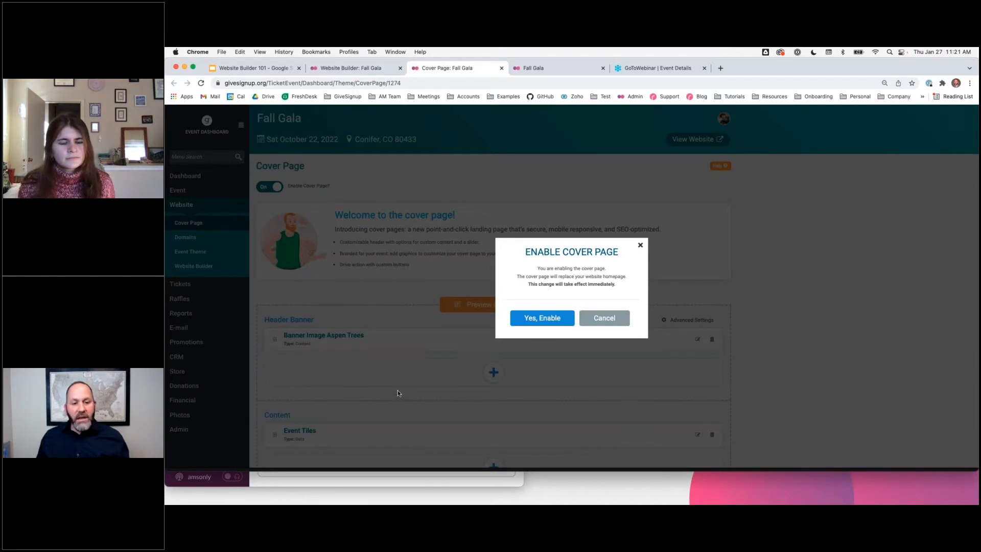
{"action": "left_click", "coordinate": [542, 317]}
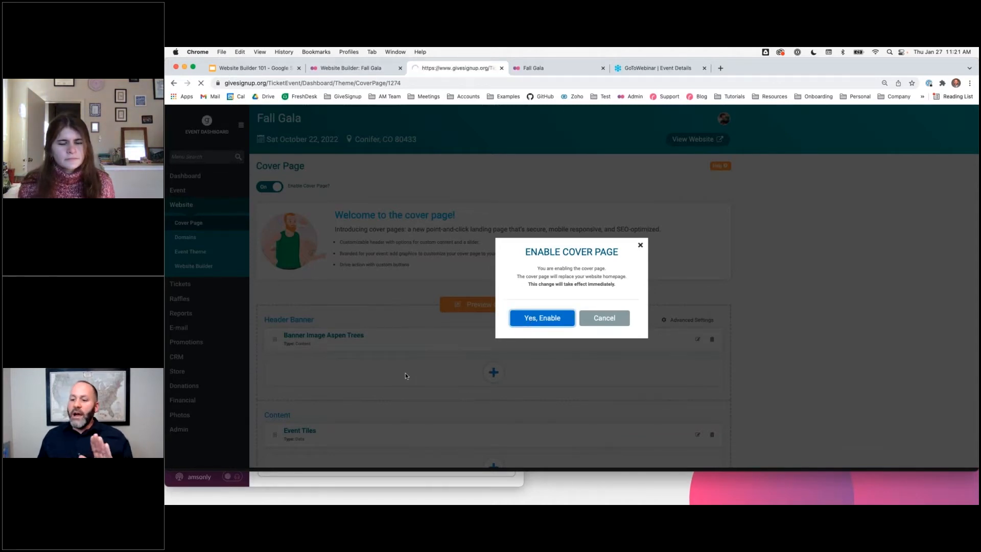
{"action": "scroll", "coordinate": [406, 372], "scroll_direction": "down", "scroll_amount": 5}
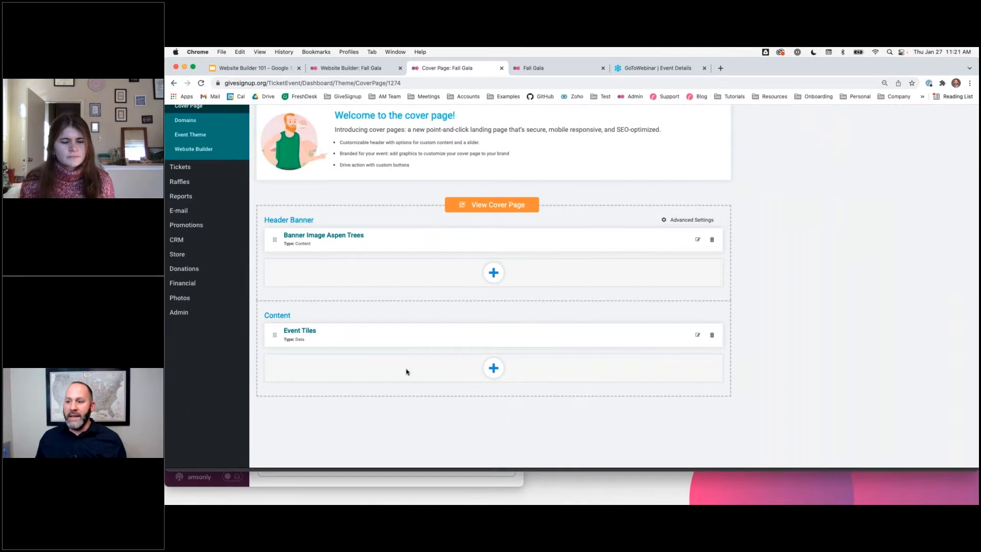
- Disable the website's cover page, confirming the change, and enable it again
{"action": "scroll", "coordinate": [406, 372], "scroll_direction": "up", "scroll_amount": 3}
{"action": "left_click", "coordinate": [270, 148]}
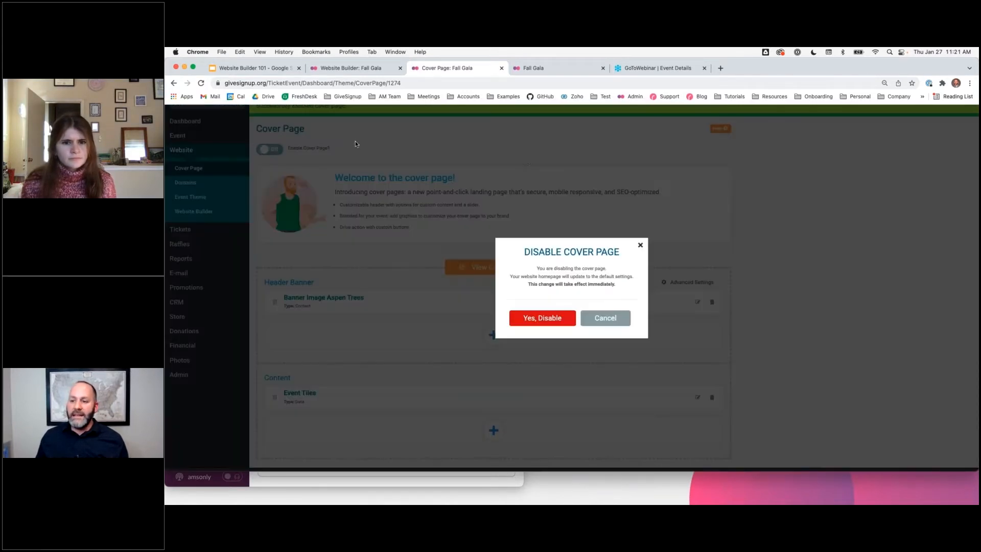
{"action": "left_click", "coordinate": [542, 317]}
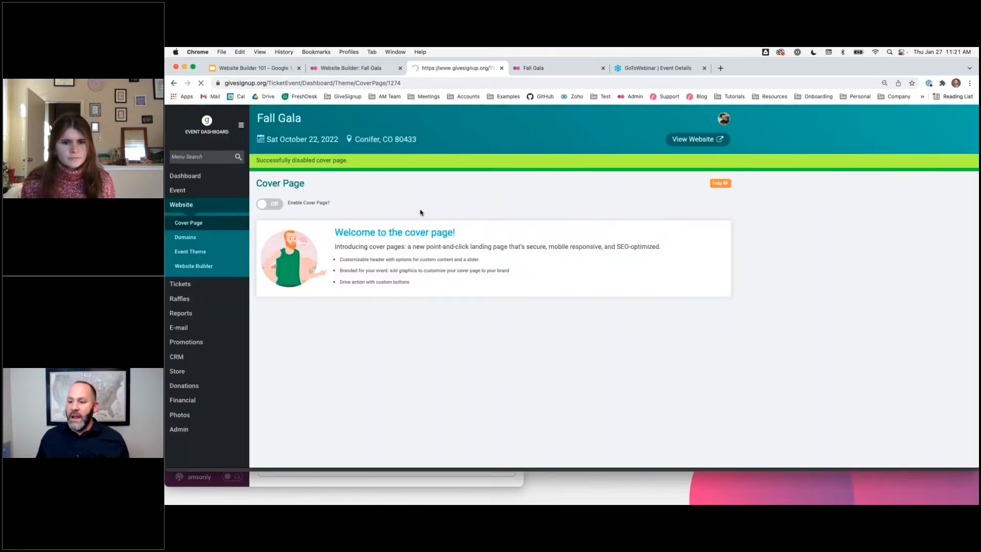
{"action": "scroll", "coordinate": [420, 201], "scroll_direction": "down", "scroll_amount": 3}
{"action": "scroll", "coordinate": [412, 273], "scroll_direction": "down", "scroll_amount": 1}
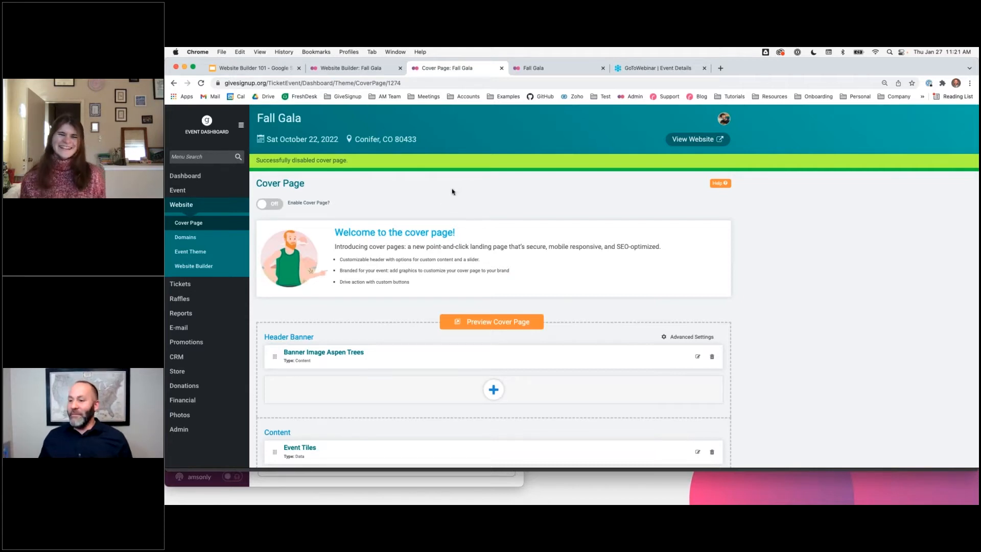
{"action": "left_click", "coordinate": [264, 204]}
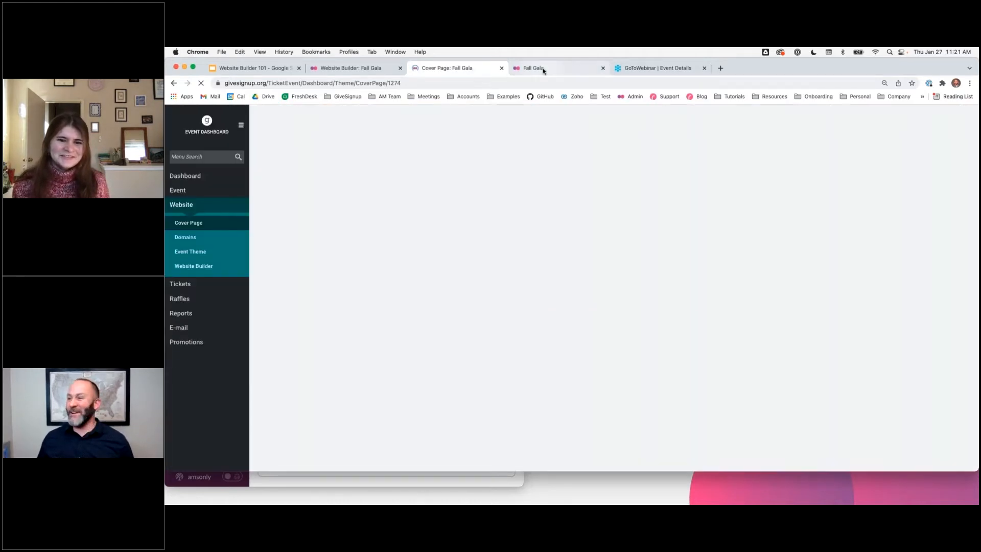
- Reload the live Fall Gala website and look over its homepage header, banner and navigation
{"action": "left_click", "coordinate": [543, 69]}
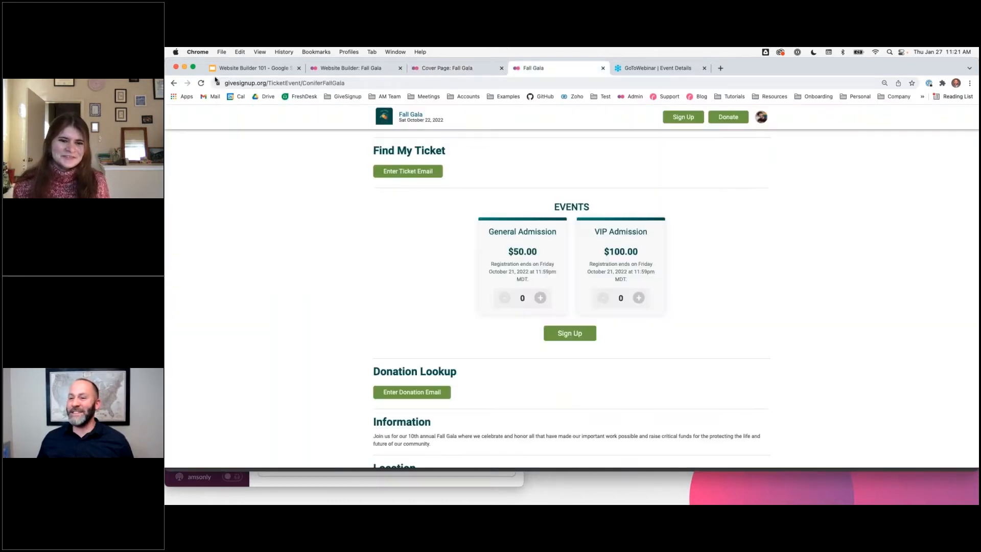
{"action": "left_click", "coordinate": [200, 83]}
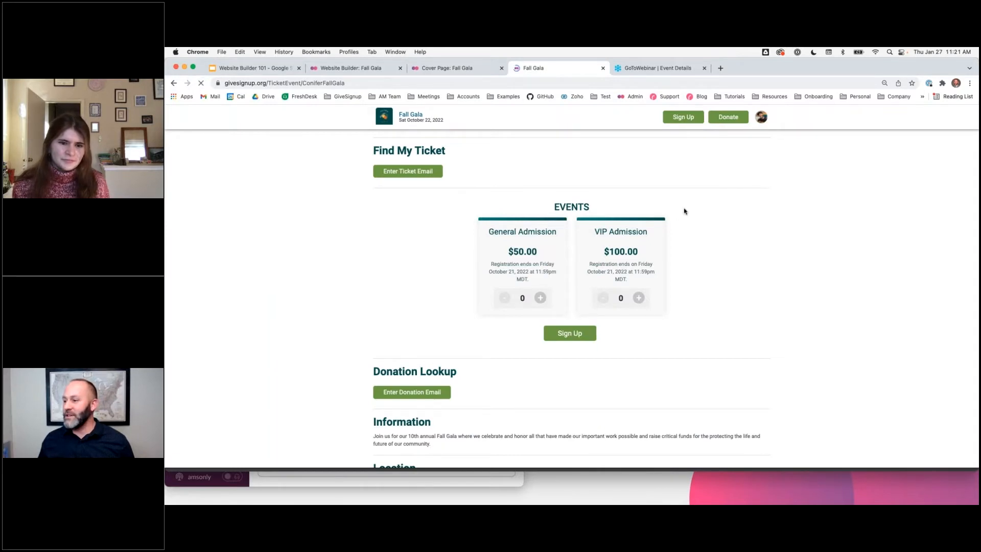
{"action": "scroll", "coordinate": [803, 269], "scroll_direction": "up", "scroll_amount": 5}
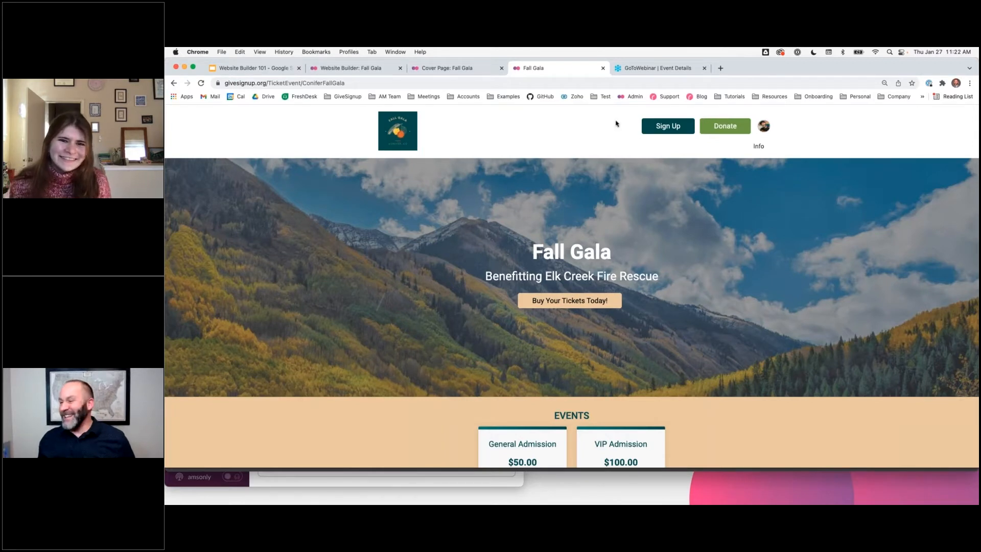
{"action": "scroll", "coordinate": [673, 236], "scroll_direction": "down", "scroll_amount": 2}
{"action": "scroll", "coordinate": [673, 236], "scroll_direction": "up", "scroll_amount": 2}
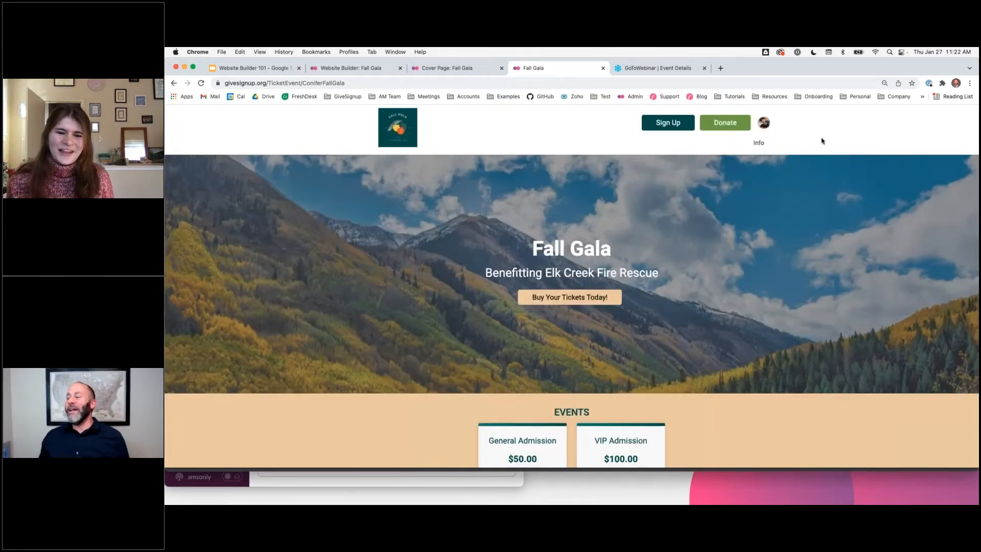
{"action": "scroll", "coordinate": [821, 141], "scroll_direction": "up", "scroll_amount": 1}
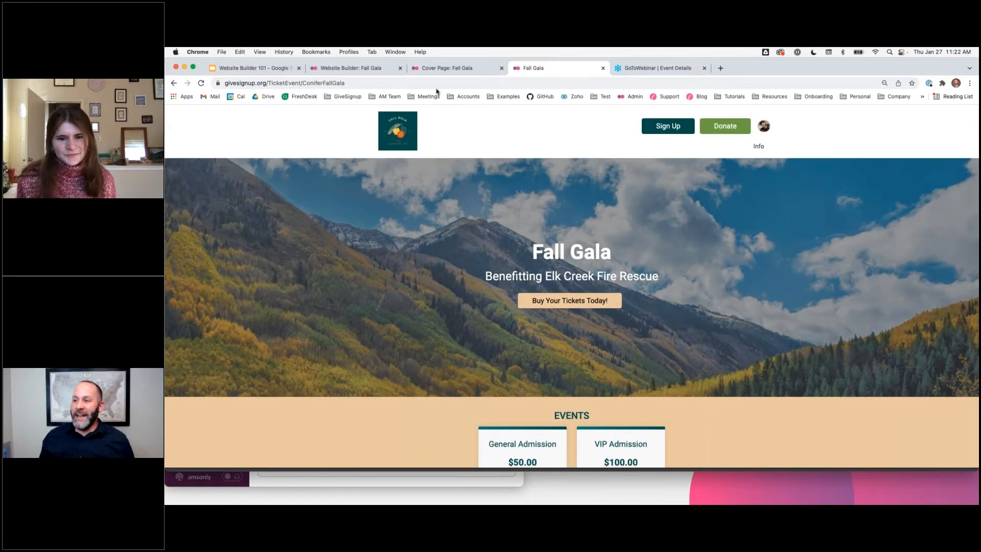
- Open the Banner Image Aspen Trees header item for editing and review its title, description, button and background settings
{"action": "left_click", "coordinate": [441, 68]}
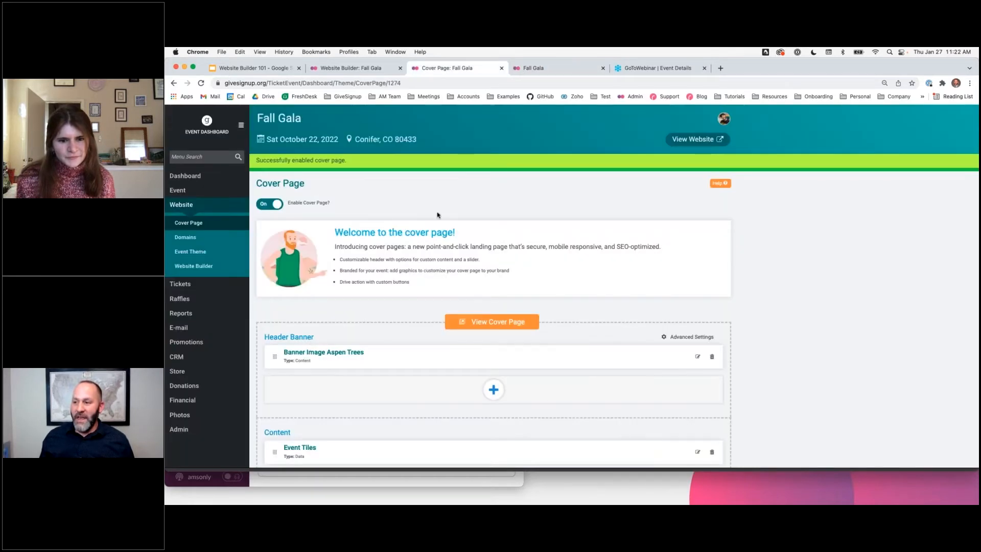
{"action": "left_click", "coordinate": [695, 357]}
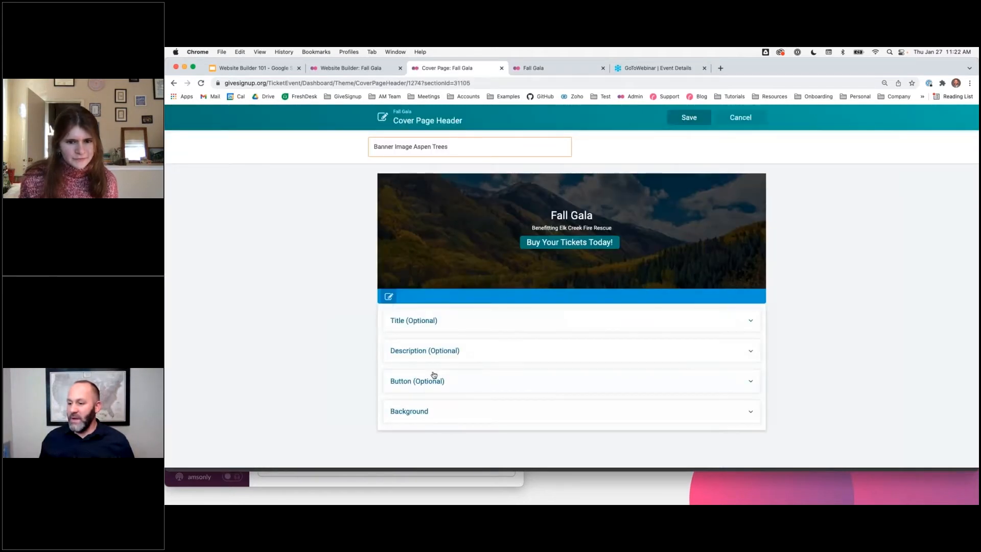
{"action": "left_click", "coordinate": [440, 322]}
{"action": "scroll", "coordinate": [444, 347], "scroll_direction": "down", "scroll_amount": 1}
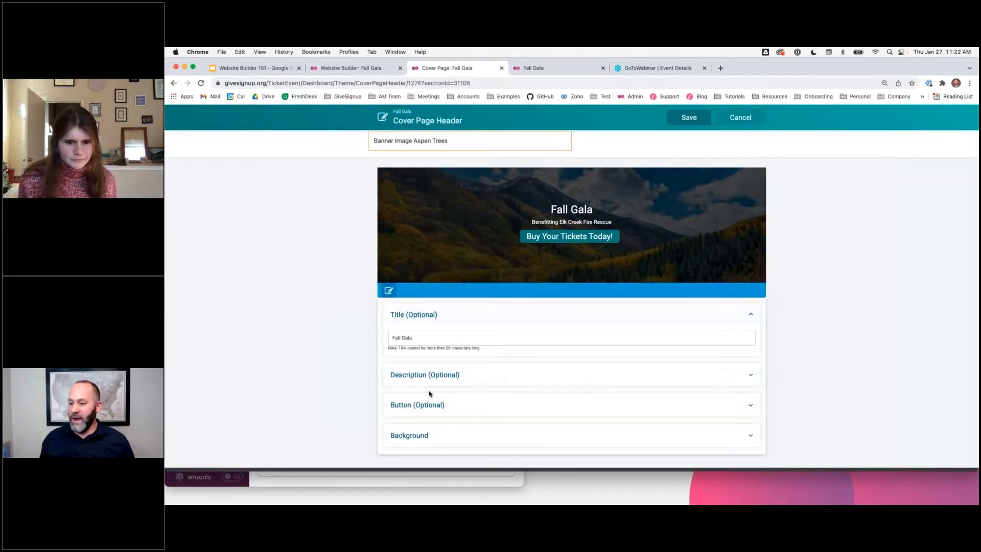
{"action": "left_click", "coordinate": [437, 375]}
{"action": "left_click", "coordinate": [433, 405]}
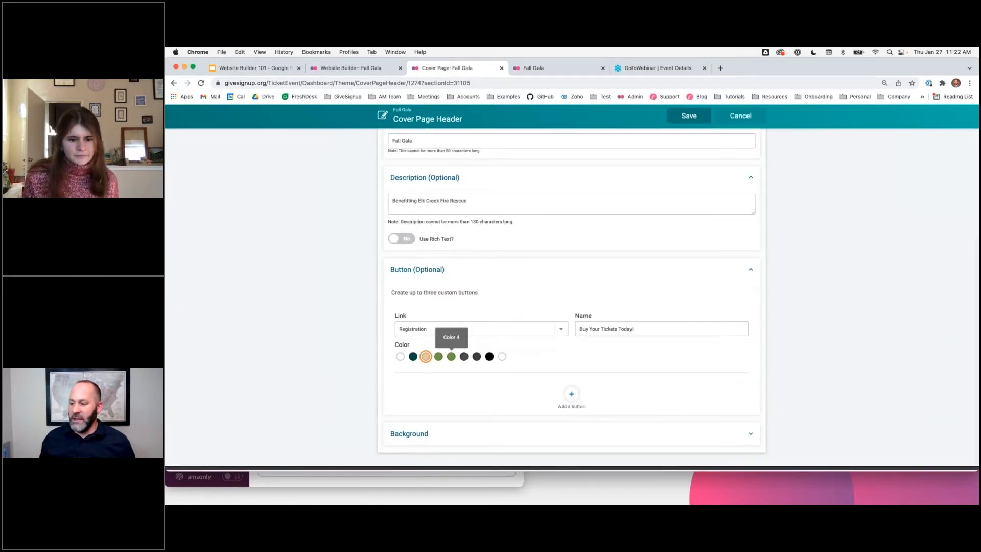
{"action": "left_click", "coordinate": [433, 435]}
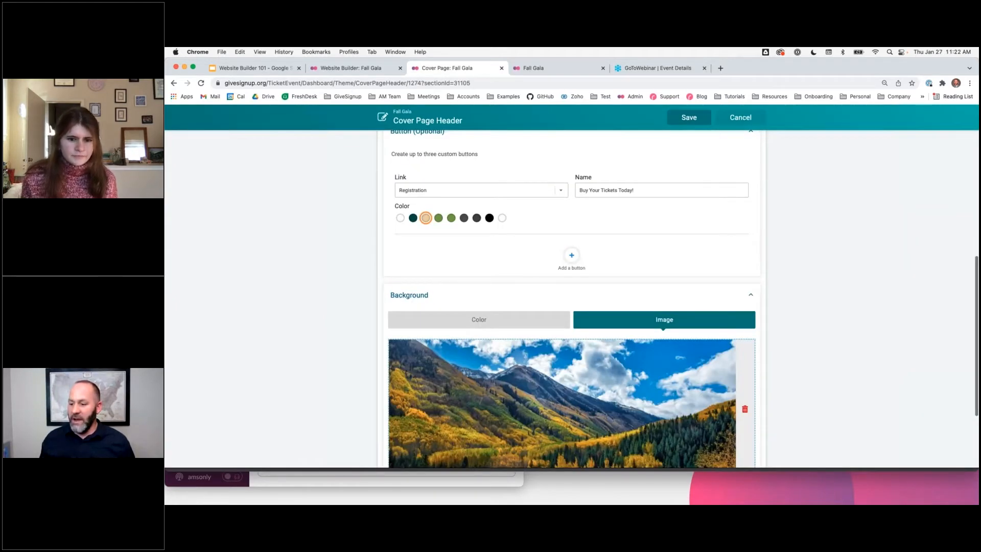
{"action": "scroll", "coordinate": [503, 306], "scroll_direction": "down", "scroll_amount": 2}
{"action": "scroll", "coordinate": [503, 306], "scroll_direction": "down", "scroll_amount": 1}
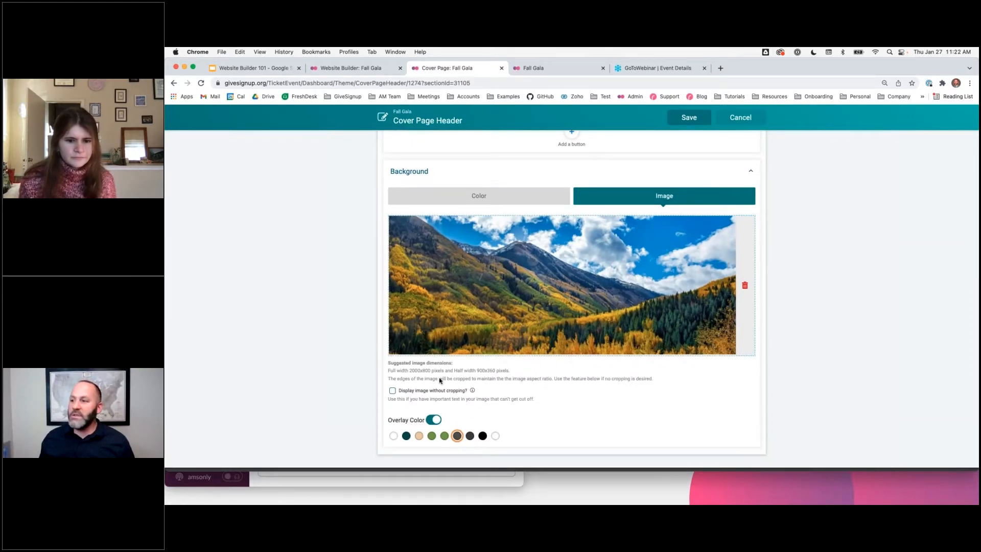
- Examine the live cover page from banner to footer, and leave the Cover Page Header editor without saving
{"action": "left_click", "coordinate": [543, 70]}
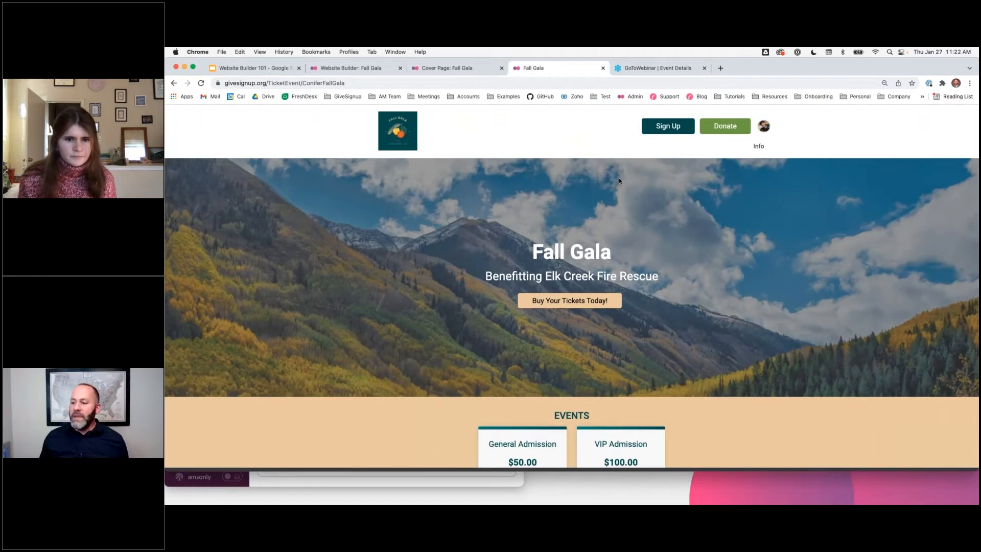
{"action": "scroll", "coordinate": [618, 180], "scroll_direction": "down", "scroll_amount": 5}
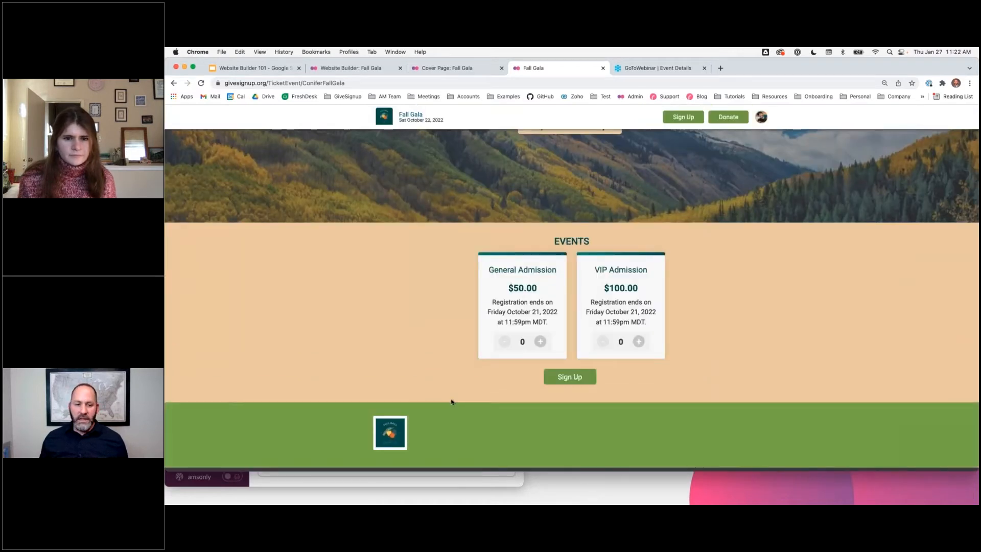
{"action": "scroll", "coordinate": [451, 401], "scroll_direction": "down", "scroll_amount": 1}
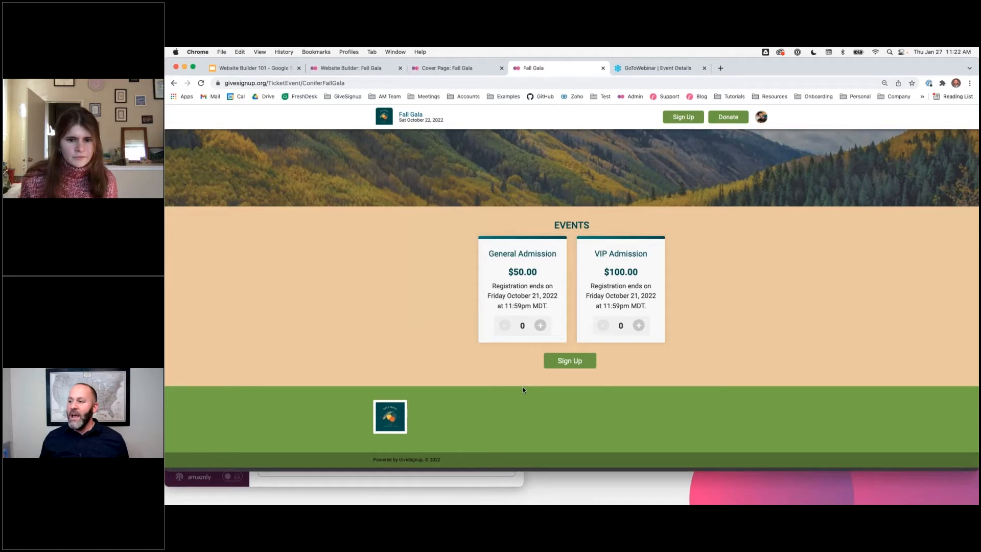
{"action": "scroll", "coordinate": [522, 388], "scroll_direction": "up", "scroll_amount": 1}
{"action": "scroll", "coordinate": [522, 388], "scroll_direction": "up", "scroll_amount": 4}
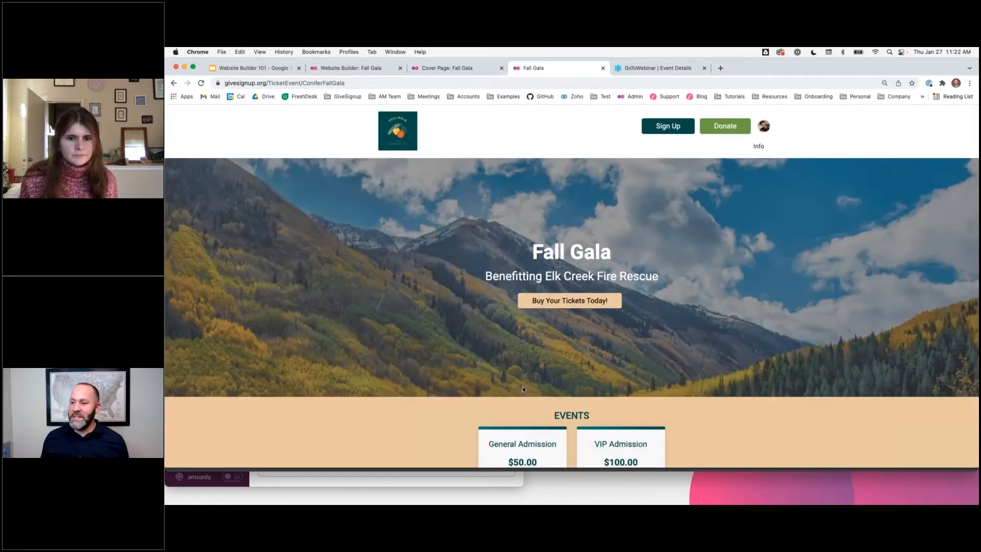
{"action": "scroll", "coordinate": [521, 341], "scroll_direction": "down", "scroll_amount": 4}
{"action": "scroll", "coordinate": [345, 160], "scroll_direction": "up", "scroll_amount": 3}
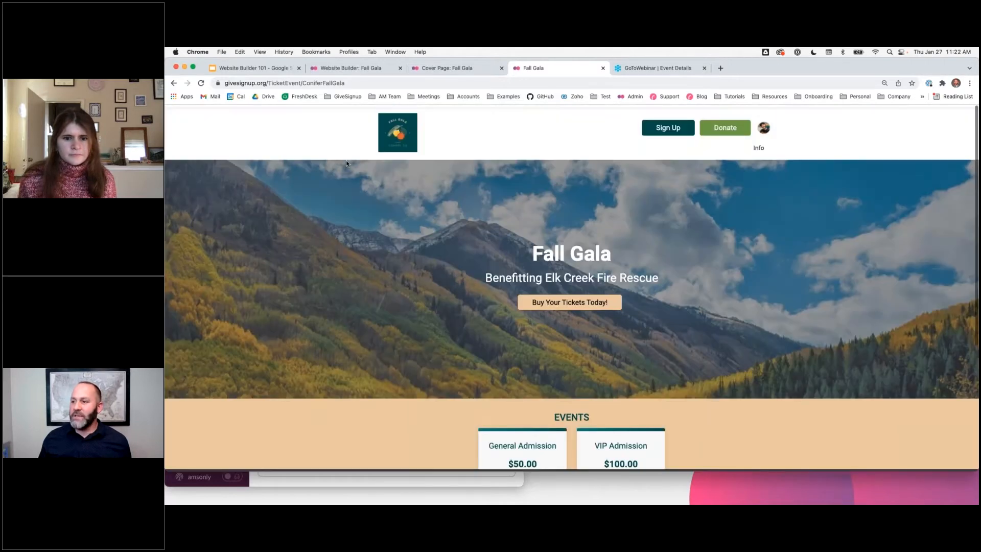
{"action": "left_click", "coordinate": [442, 68]}
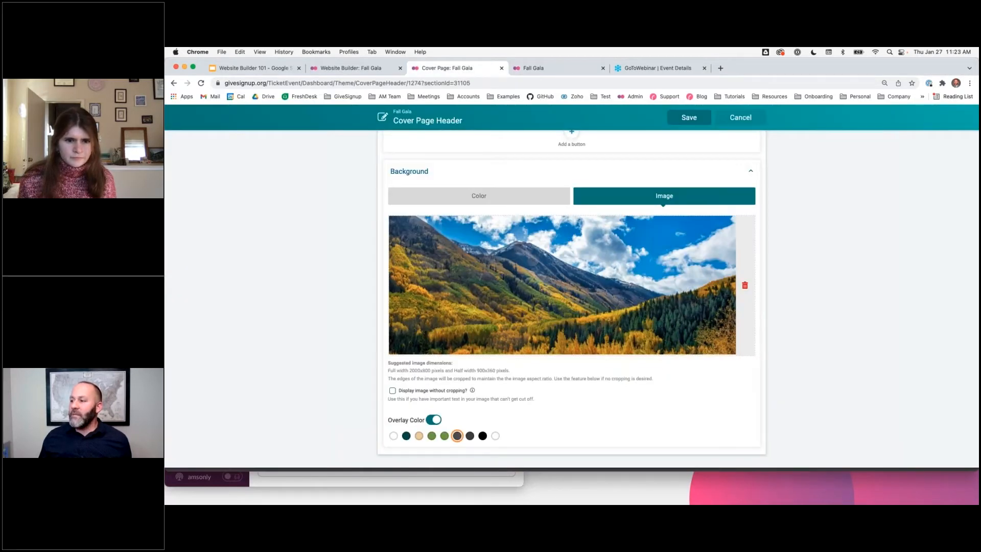
{"action": "left_click", "coordinate": [730, 118]}
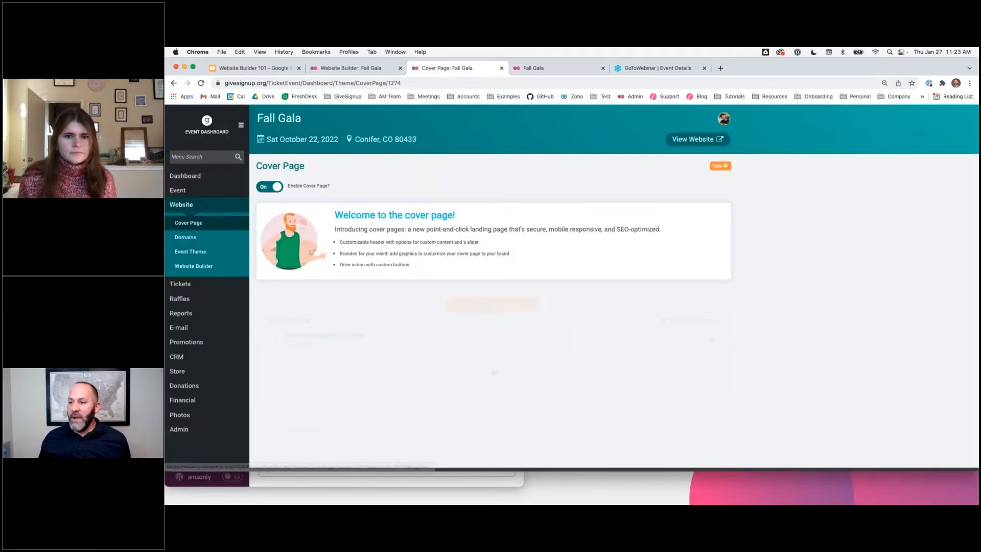
- Reload the Website Builder, view the live cover page from its navigation entry and close that view
{"action": "left_click", "coordinate": [358, 68]}
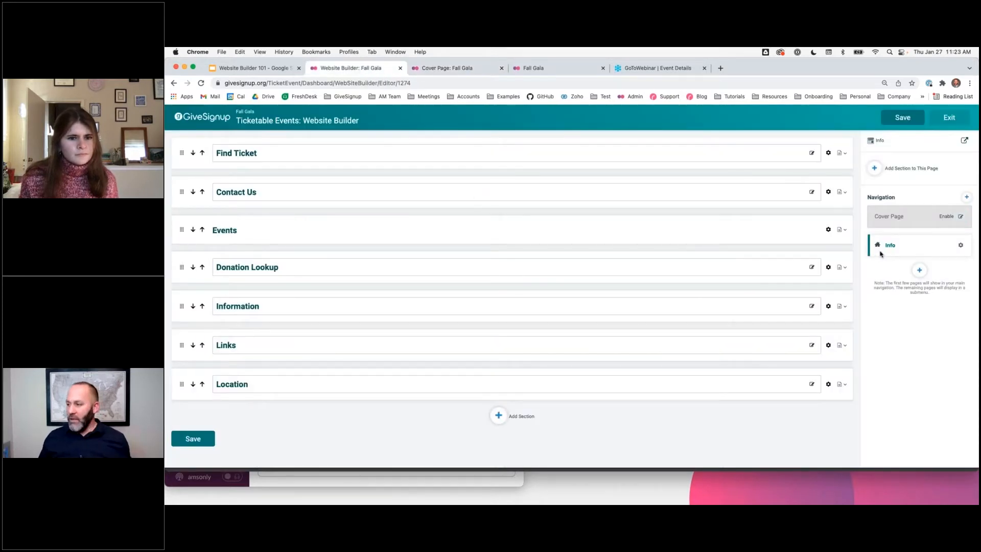
{"action": "left_click", "coordinate": [201, 82]}
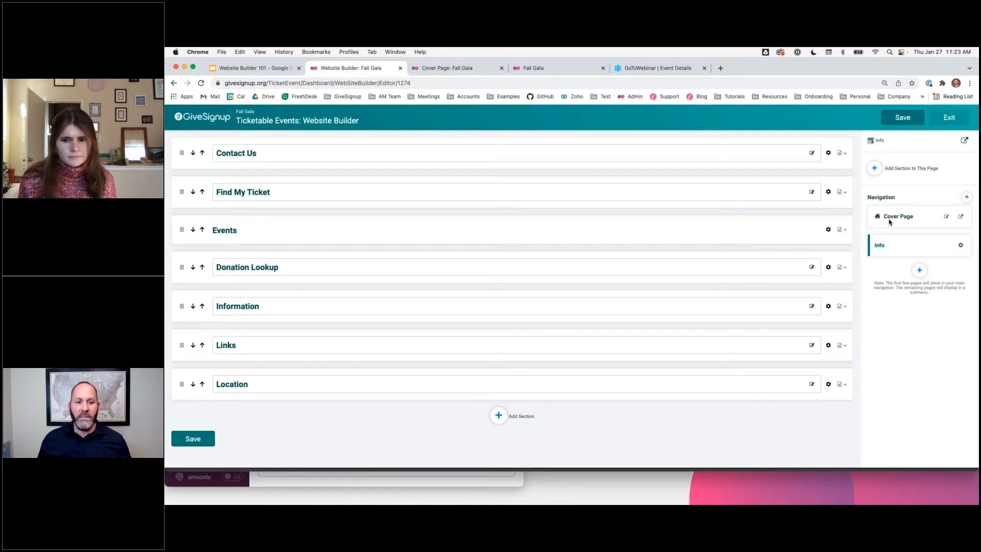
{"action": "left_click", "coordinate": [962, 219]}
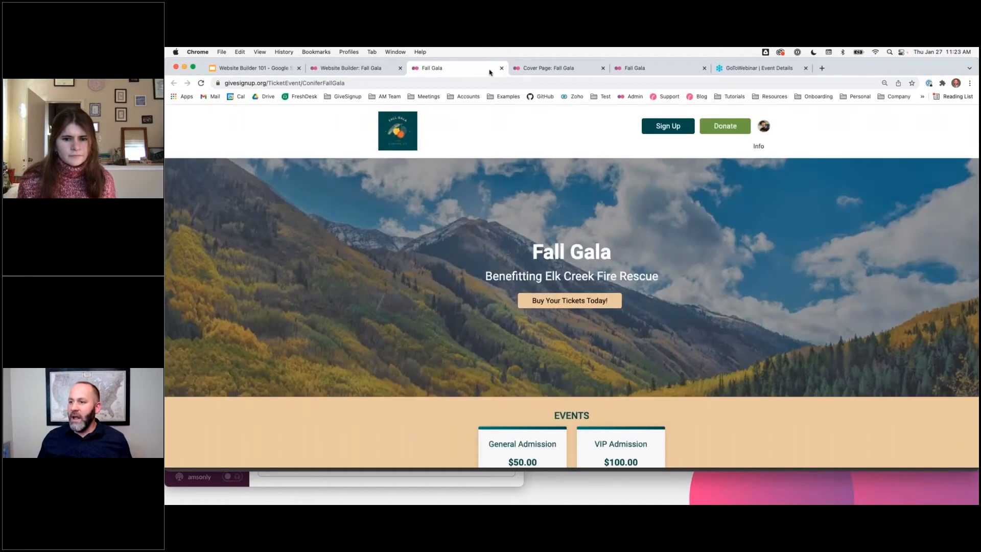
{"action": "key", "text": "super+w"}
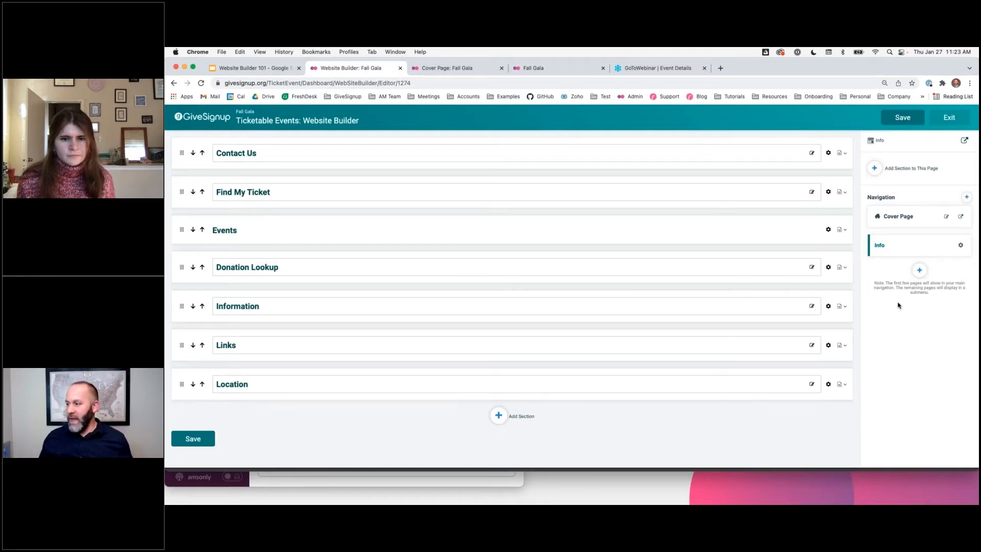
- Add a new page titled "About Conifer" to the website navigation, leaving it unhidden and without a publish date
{"action": "left_click", "coordinate": [919, 270]}
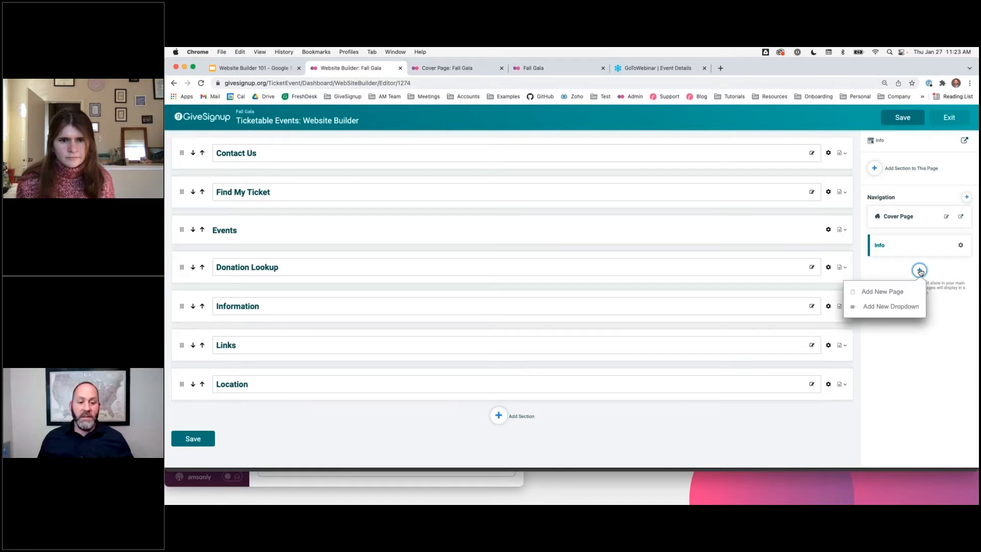
{"action": "left_click", "coordinate": [883, 293]}
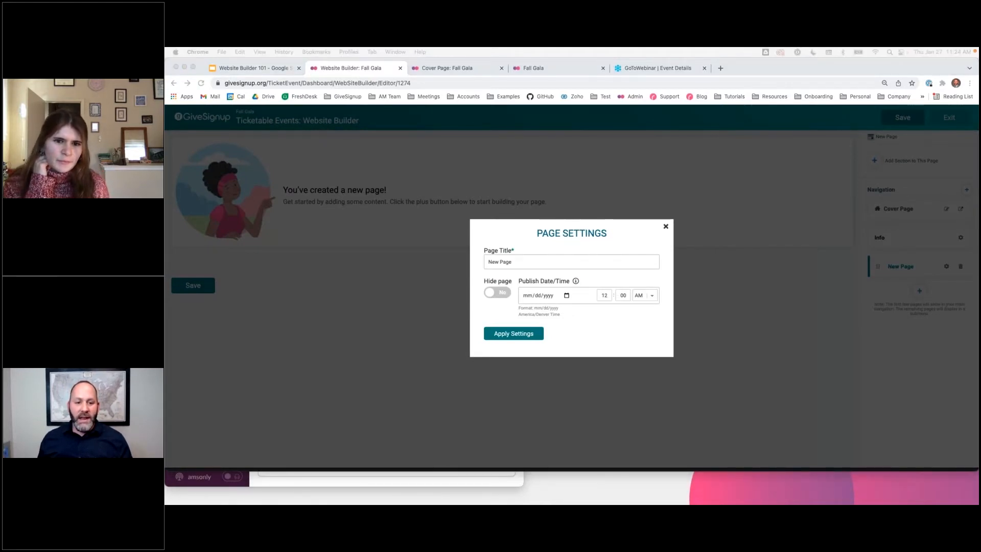
{"action": "triple_click", "coordinate": [538, 266]}
{"action": "type", "text": "About Conifer"}
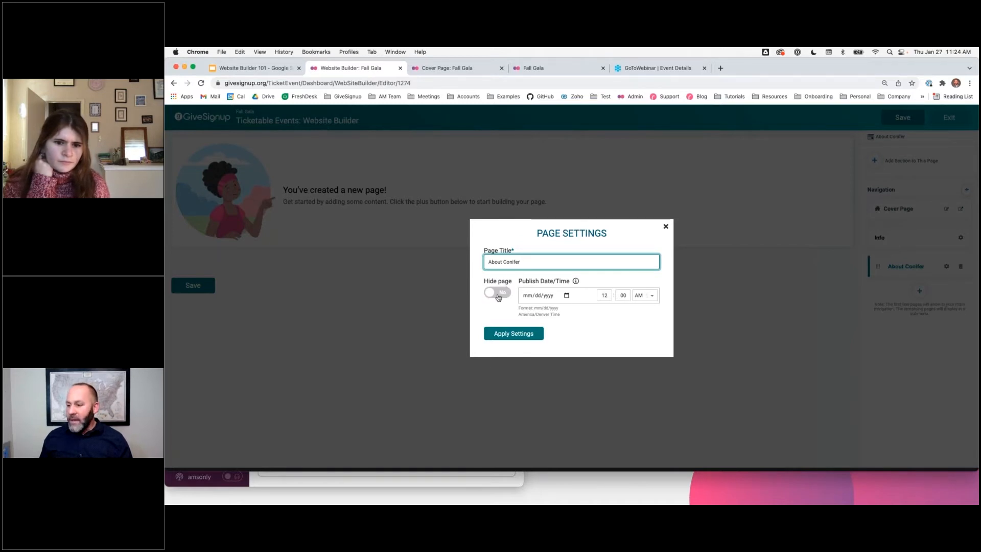
{"action": "left_click", "coordinate": [514, 335]}
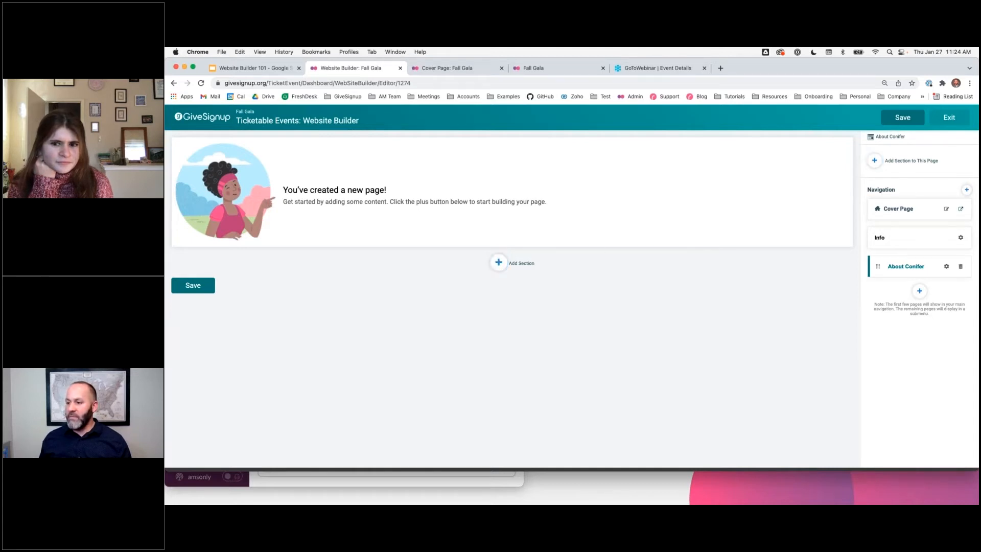
- Add a single-column section to the About Conifer page and title it "Our Town"
{"action": "left_click", "coordinate": [498, 262]}
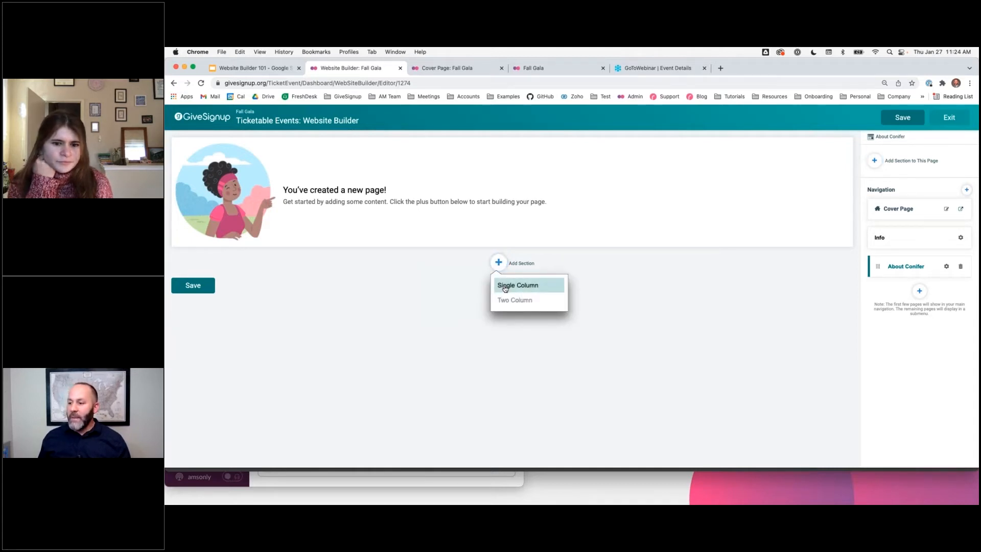
{"action": "left_click", "coordinate": [527, 288]}
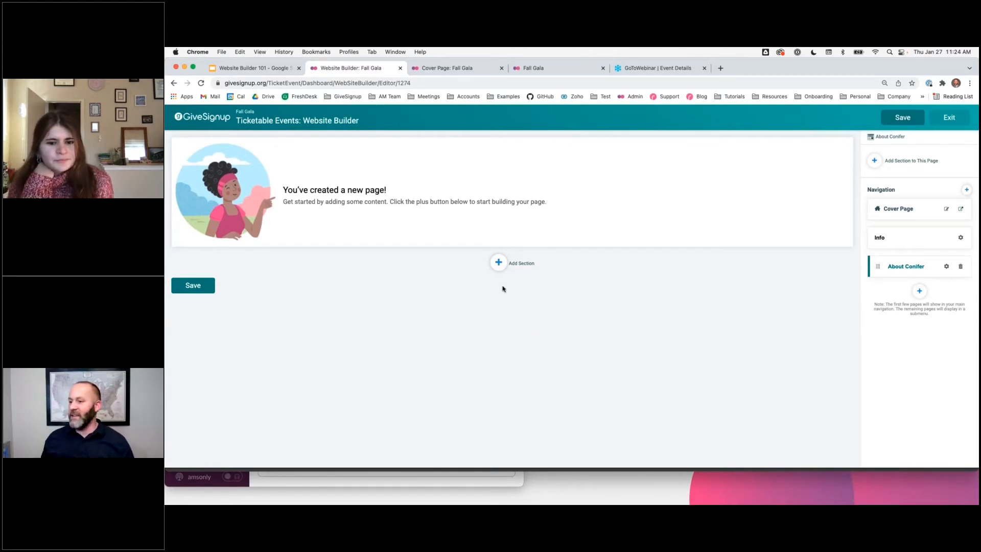
{"action": "left_click", "coordinate": [499, 264]}
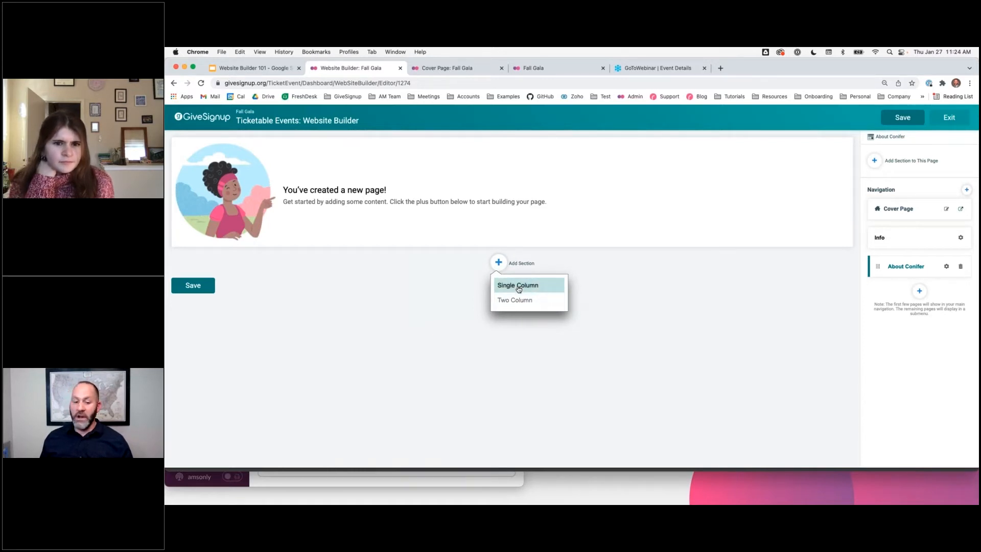
{"action": "left_click", "coordinate": [518, 286]}
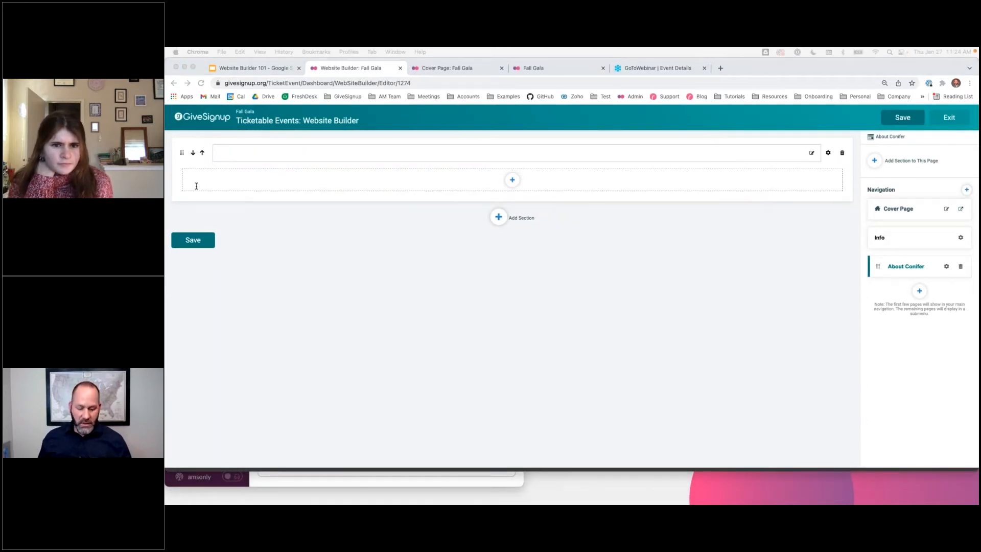
{"action": "left_click", "coordinate": [244, 151]}
{"action": "type", "text": "Our Town"}
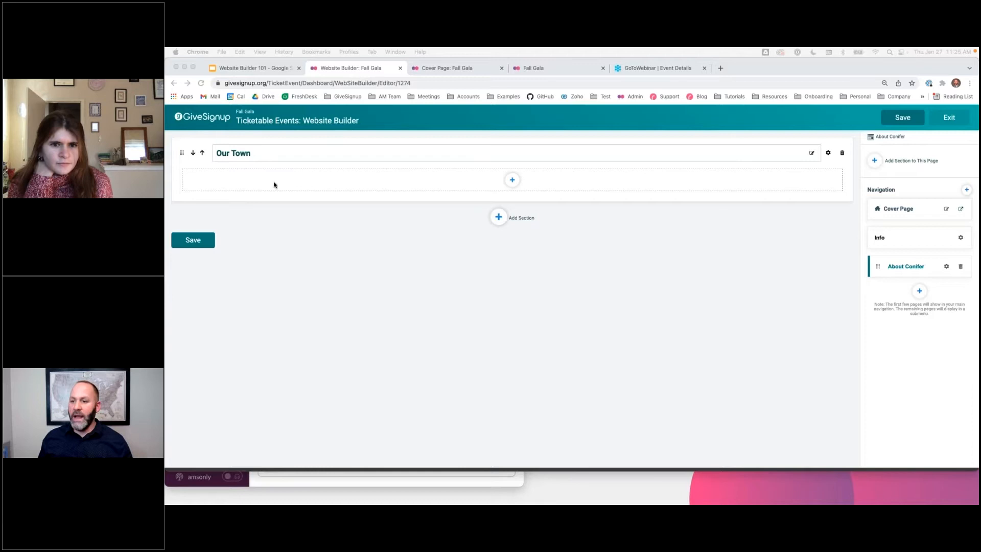
- Add a text block to Our Town describing Conifer as a charming mountain destination at 8,277 feet, and bold the end of its last sentence
{"action": "left_click", "coordinate": [515, 203]}
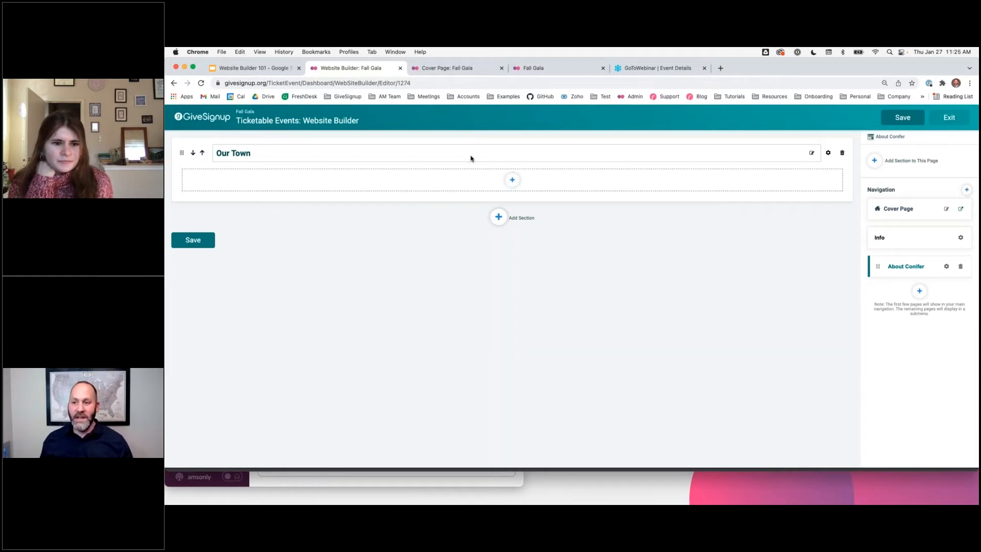
{"action": "left_click", "coordinate": [513, 178]}
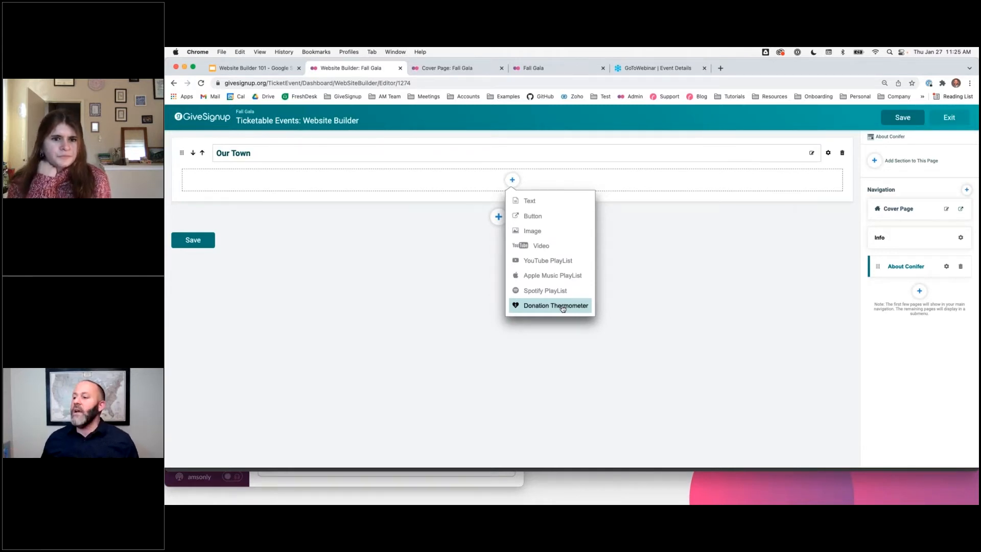
{"action": "left_click", "coordinate": [536, 203]}
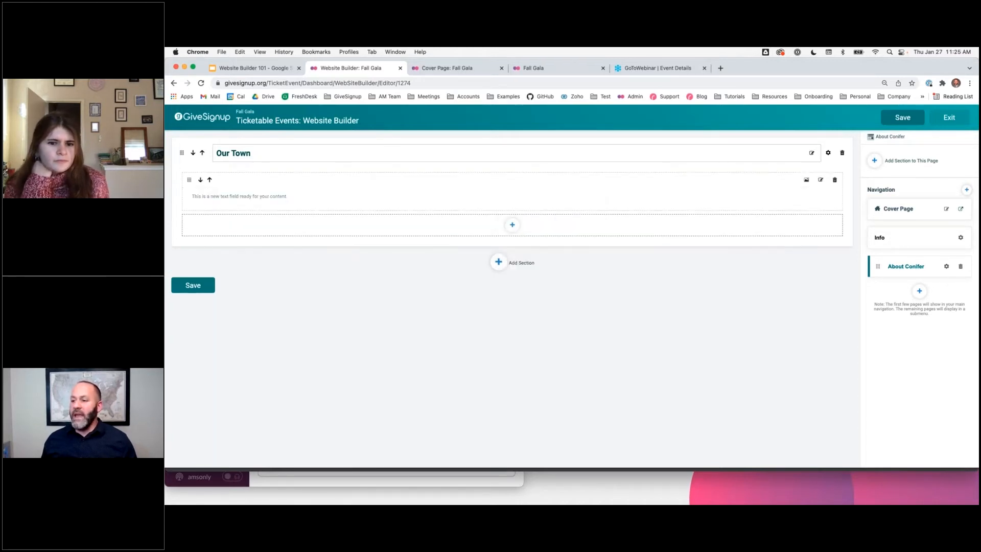
{"action": "left_click", "coordinate": [207, 196]}
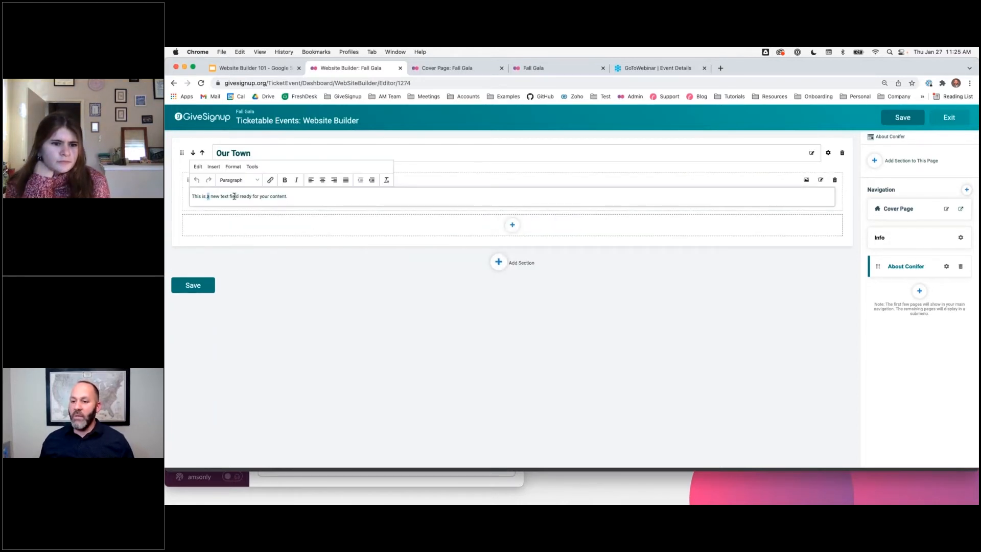
{"action": "triple_click", "coordinate": [234, 196]}
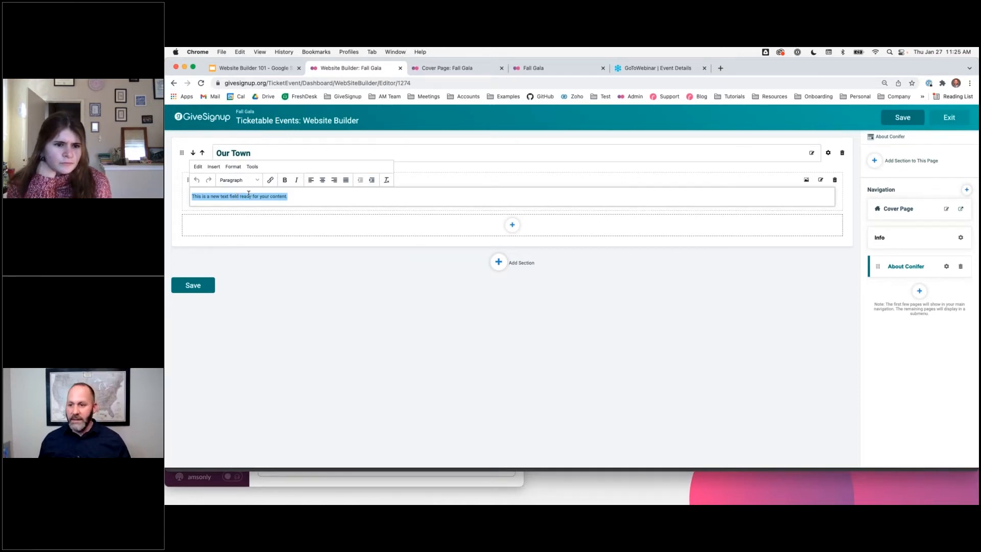
{"action": "type", "text": "The Conifer area is a charming mountain destination with an elevation of 8,277 feet, located along U.S. Route 285 and nestled in the foothills southwest of Denver. Here you'll find great restaurants, festivals, and outdoor activities like mountain biking, hiking, rock climbing, four wheeling, camping, cross country skiing, snow shoeing and sledding! Stop in to the Chamber office to learn why Conifer truly is a great choice for visiting and making it your home!"}
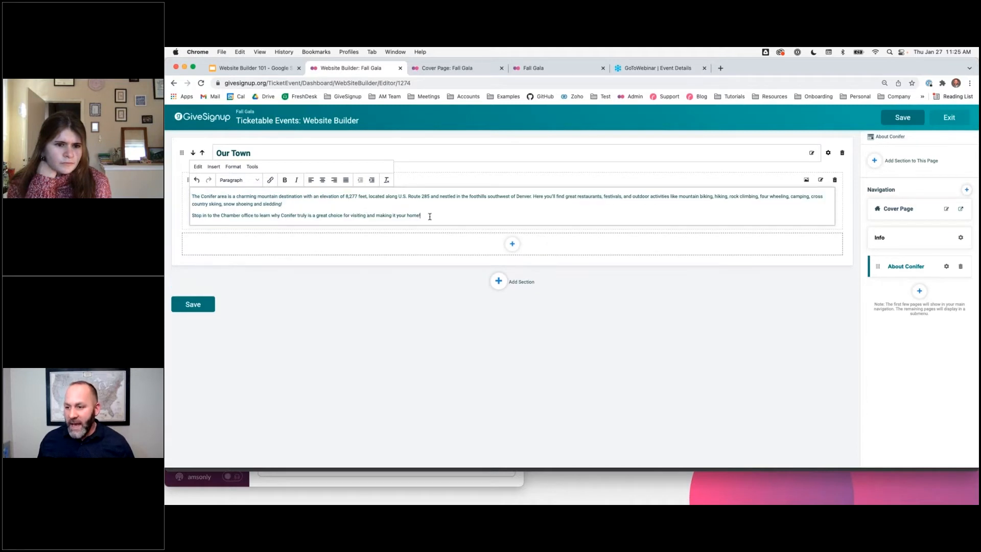
{"action": "left_click_drag", "start_coordinate": [422, 215], "coordinate": [387, 215]}
{"action": "left_click", "coordinate": [285, 180]}
{"action": "left_click_drag", "start_coordinate": [278, 196], "coordinate": [252, 196]}
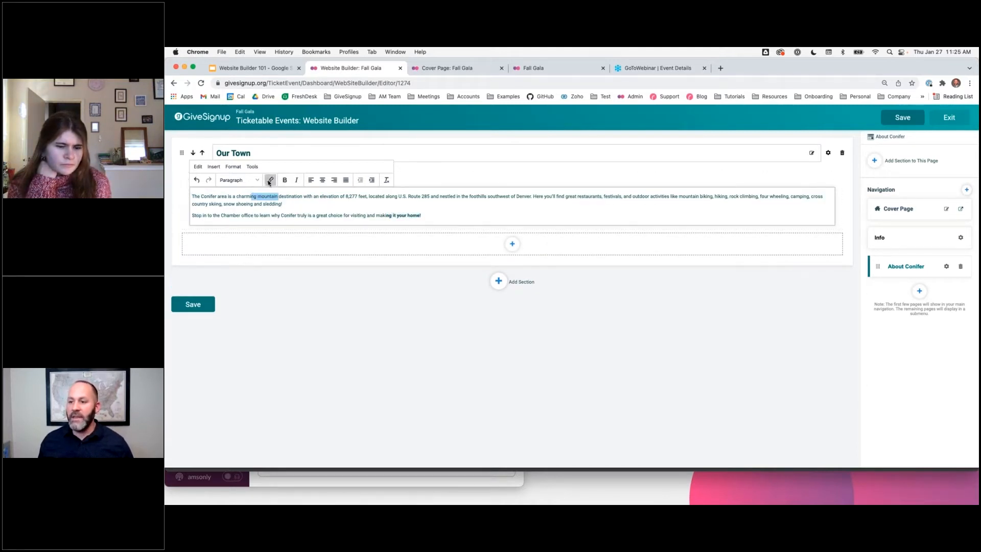
{"action": "left_click", "coordinate": [270, 180]}
{"action": "left_click", "coordinate": [639, 236]}
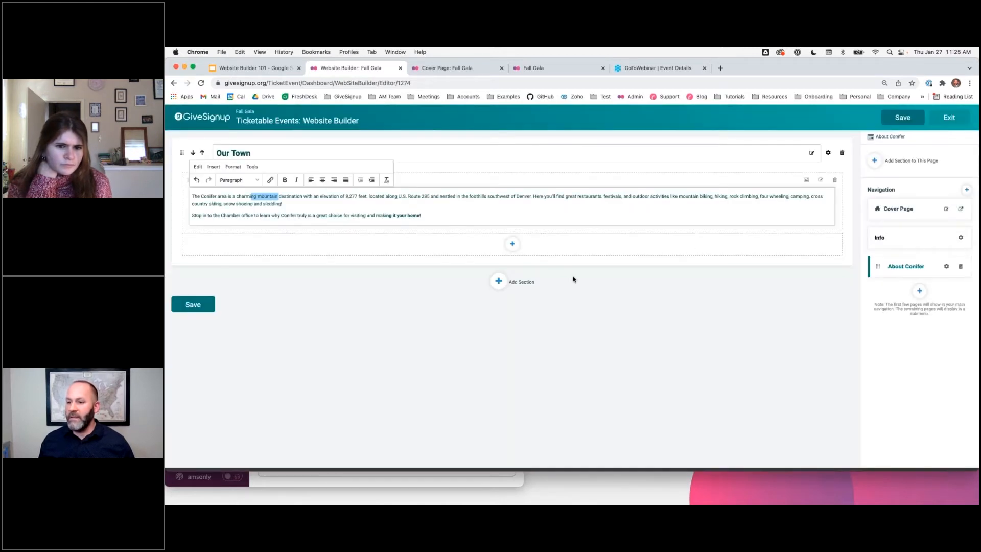
- Leave the Our Town text editor and save the About Conifer page
{"action": "left_click", "coordinate": [350, 215]}
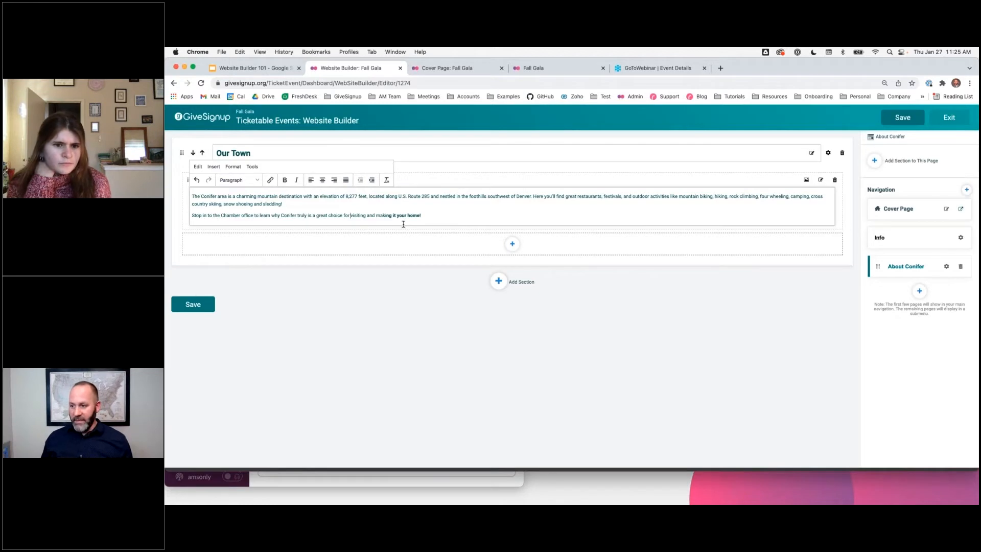
{"action": "left_click", "coordinate": [584, 323]}
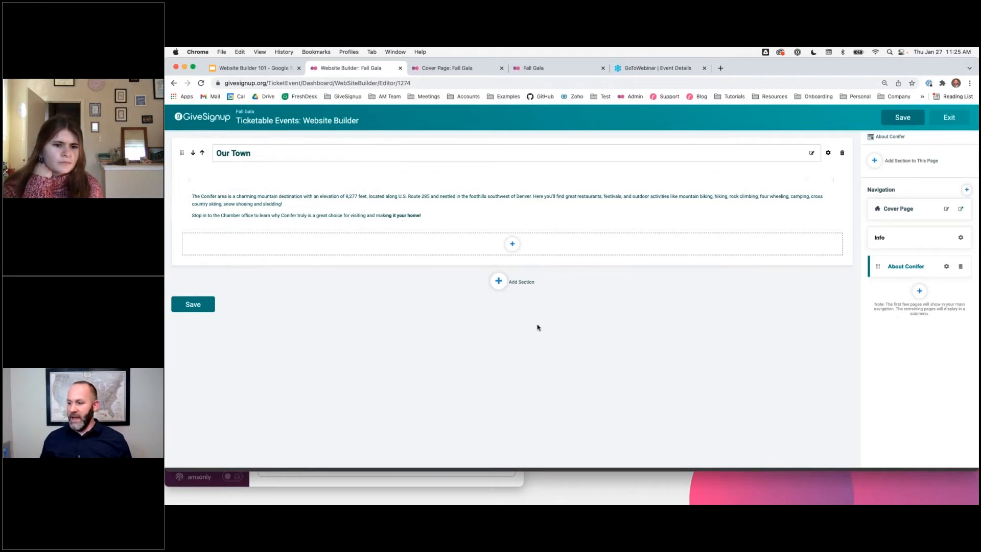
{"action": "left_click", "coordinate": [902, 118]}
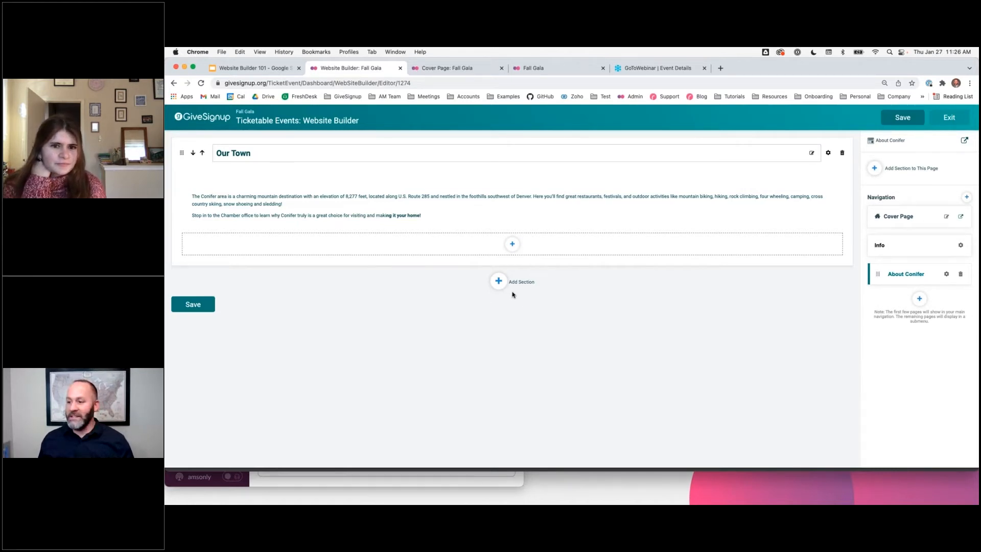
- Add a two-column section below Our Town and title it "Our History"
{"action": "mouse_move", "coordinate": [388, 170]}
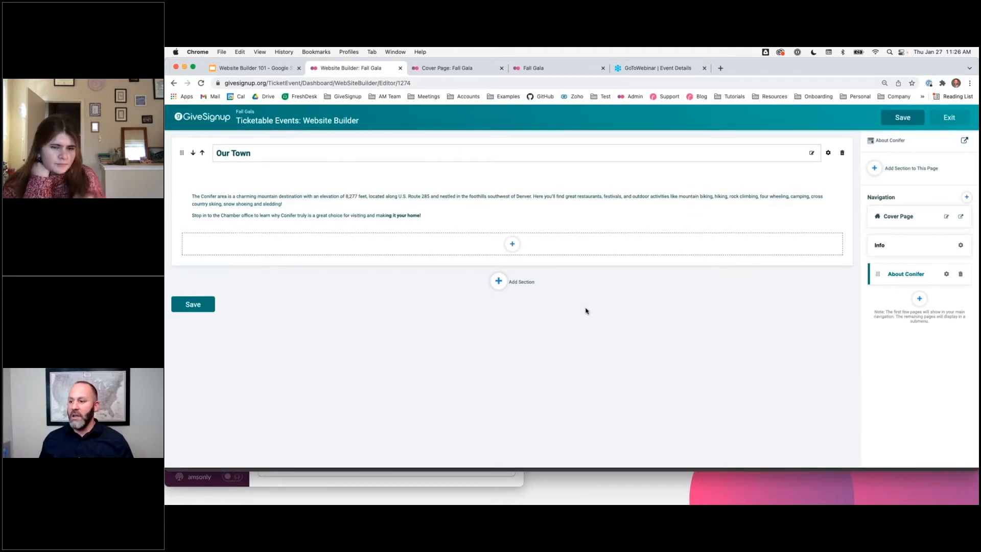
{"action": "left_click", "coordinate": [499, 277]}
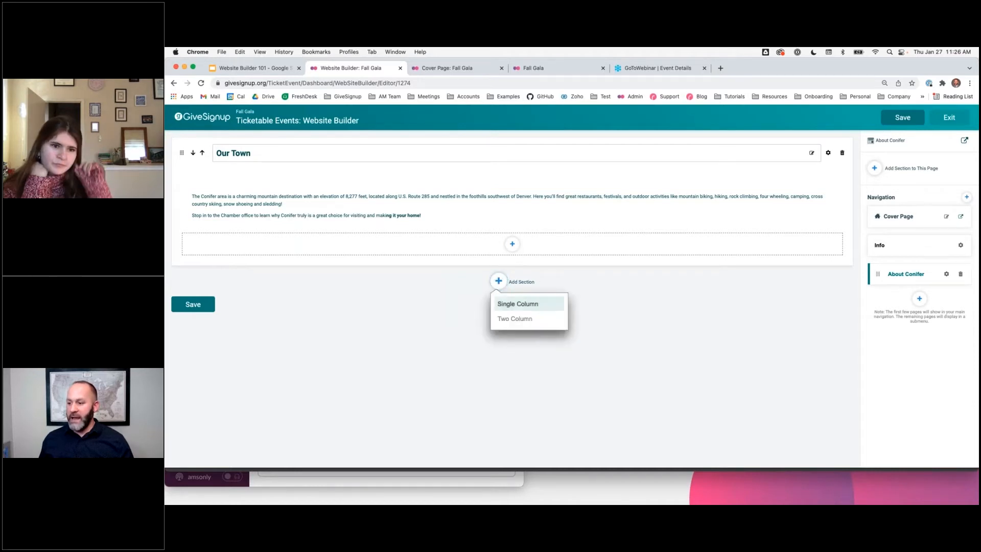
{"action": "left_click", "coordinate": [513, 319]}
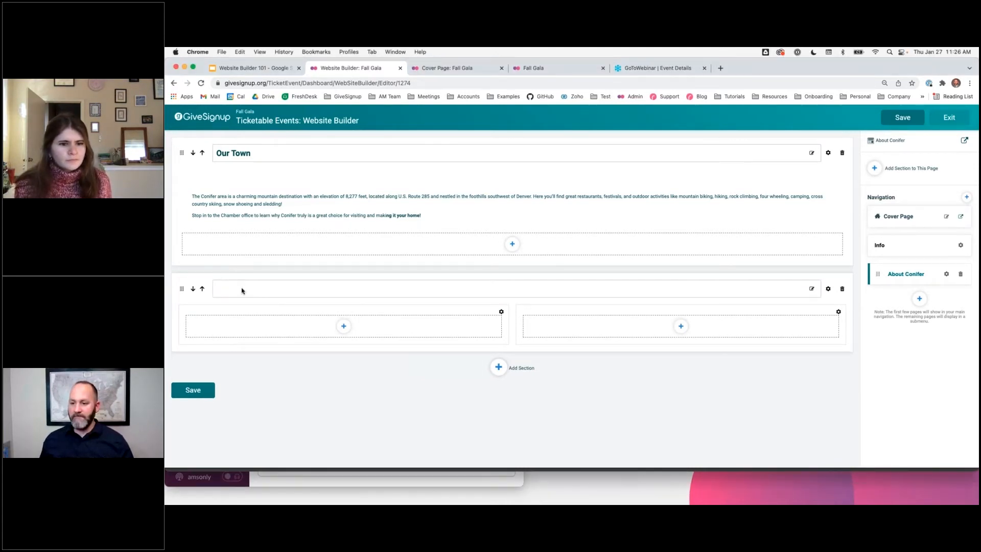
{"action": "left_click", "coordinate": [263, 289]}
{"action": "type", "text": "Our History"}
{"action": "key", "text": "Return"}
- Add an image block to the first column of Our History and upload ConiferHistoryPic.jpeg into it
{"action": "left_click", "coordinate": [344, 326]}
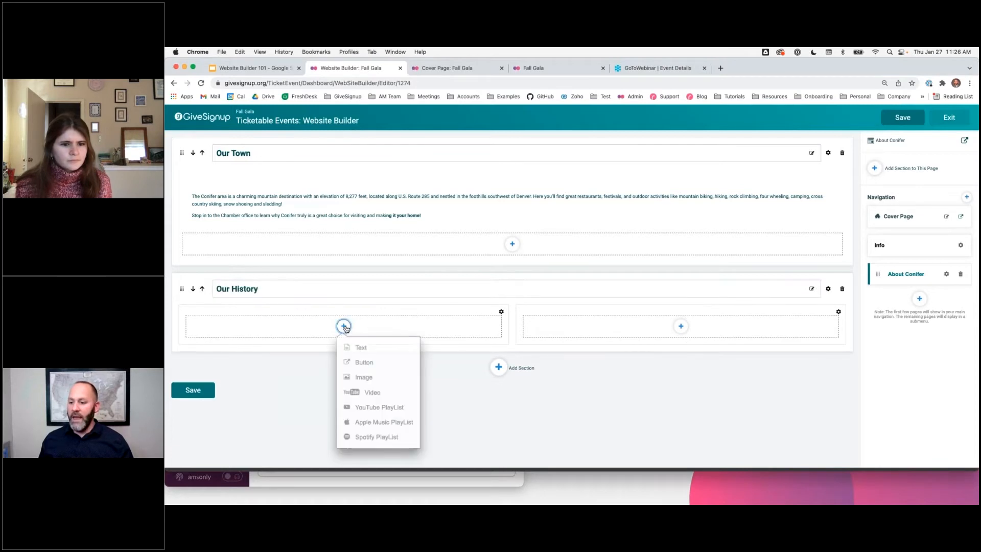
{"action": "left_click", "coordinate": [364, 375]}
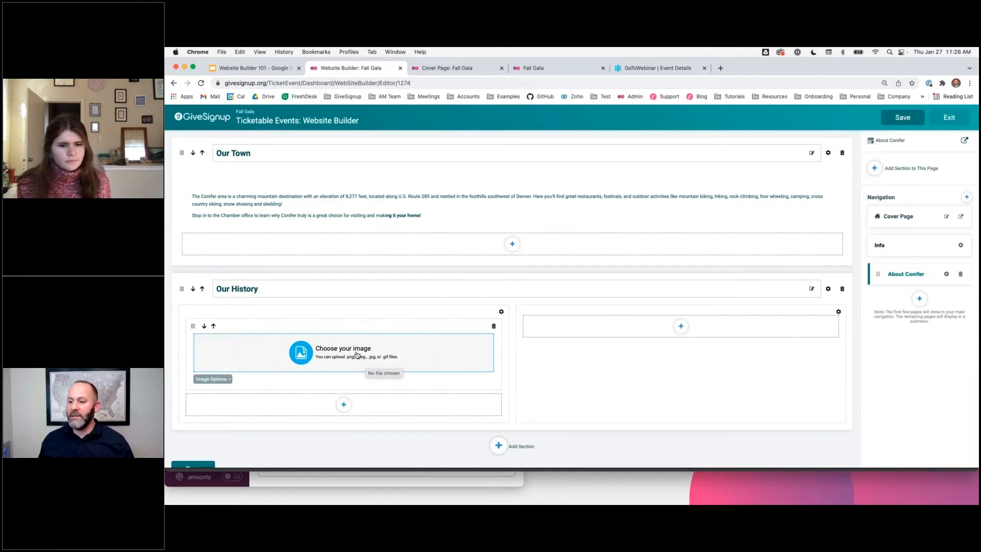
{"action": "left_click", "coordinate": [356, 354]}
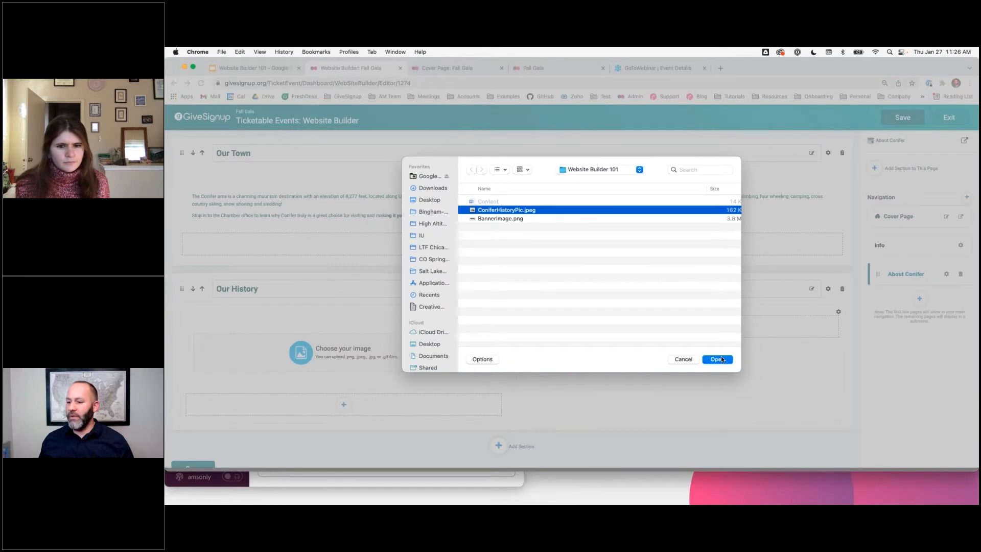
{"action": "left_click", "coordinate": [717, 359]}
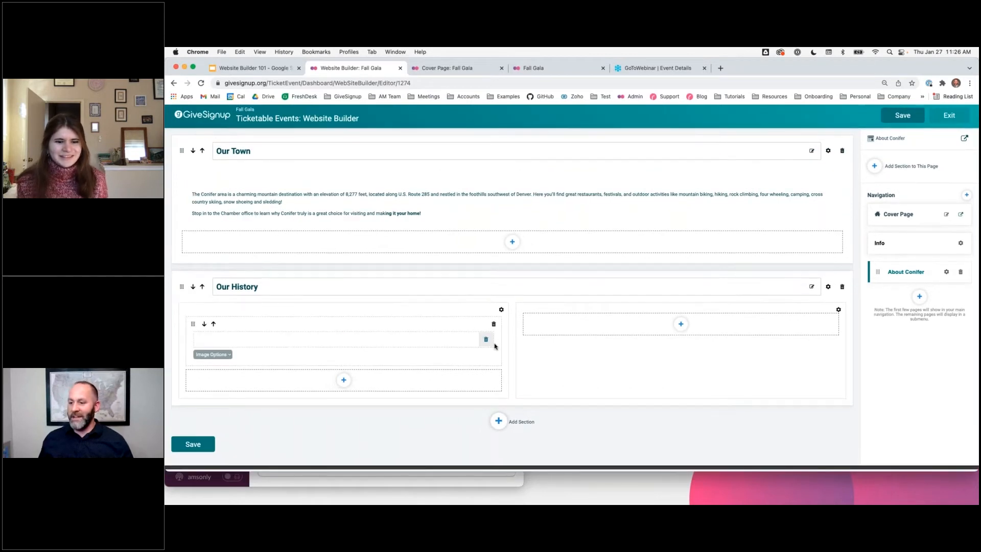
{"action": "scroll", "coordinate": [449, 337], "scroll_direction": "down", "scroll_amount": 3}
{"action": "scroll", "coordinate": [412, 320], "scroll_direction": "down", "scroll_amount": 3}
{"action": "scroll", "coordinate": [561, 245], "scroll_direction": "up", "scroll_amount": 1}
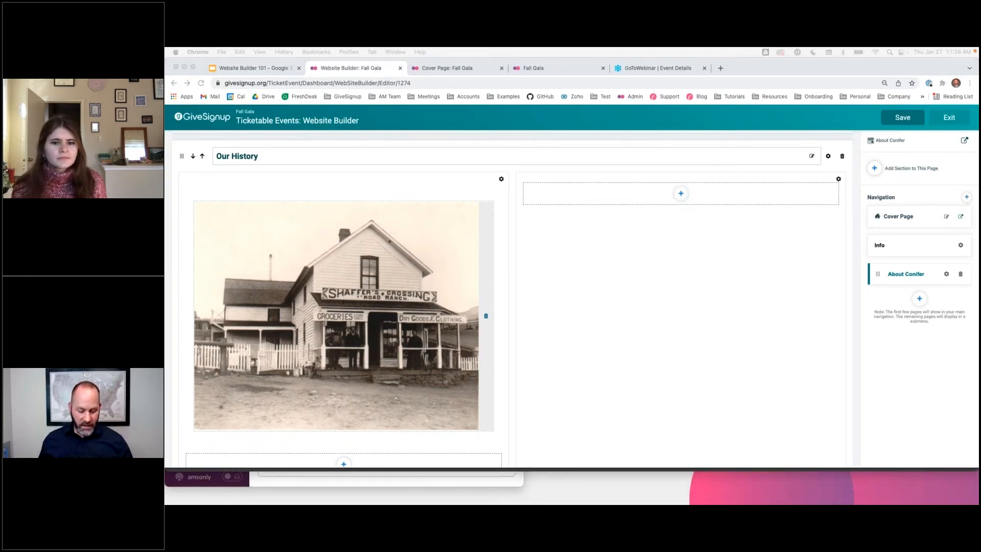
- Add a text block to the second column of Our History telling how Conifer began as Bradford Junction in the mid 1800s
{"action": "left_click", "coordinate": [680, 193]}
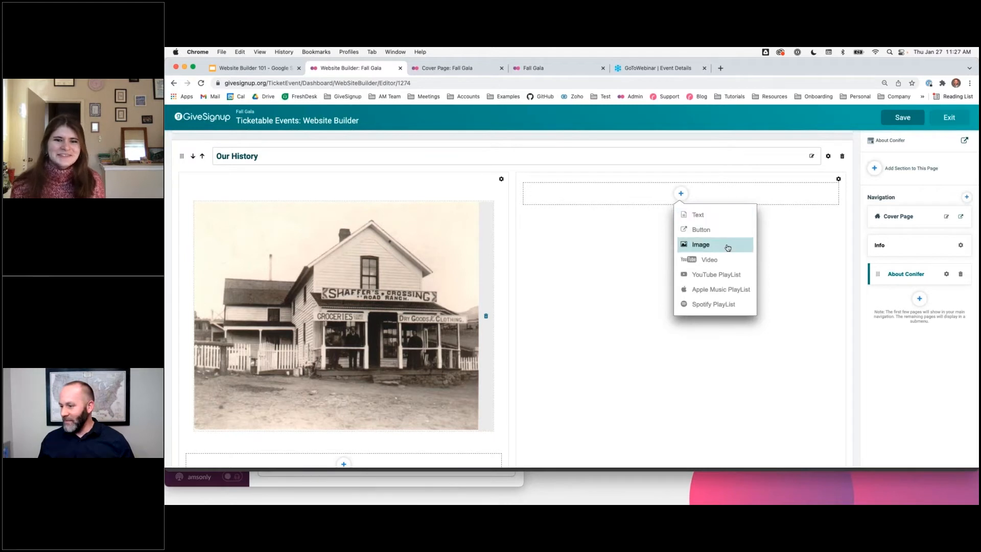
{"action": "left_click", "coordinate": [687, 215]}
{"action": "triple_click", "coordinate": [587, 209]}
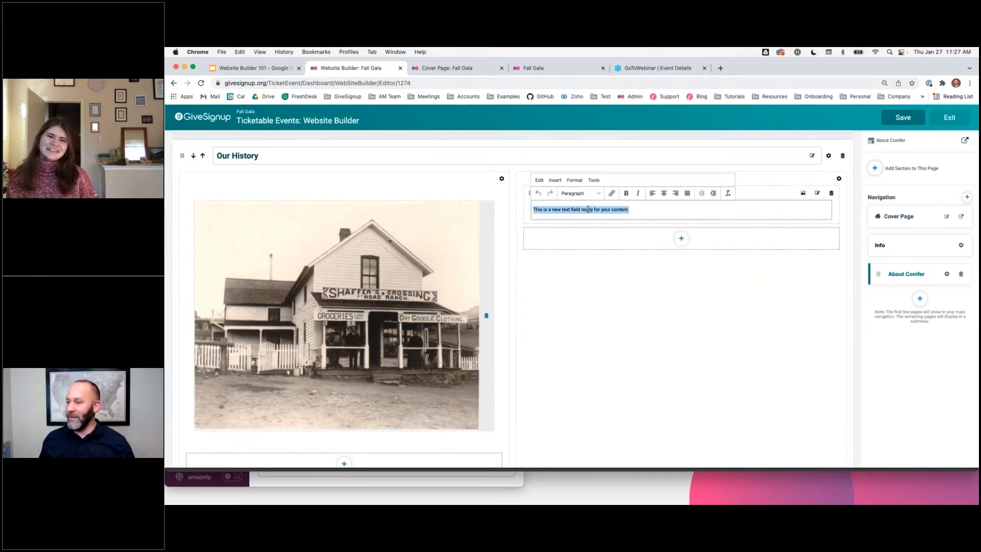
{"action": "scroll", "coordinate": [595, 214], "scroll_direction": "down", "scroll_amount": 1}
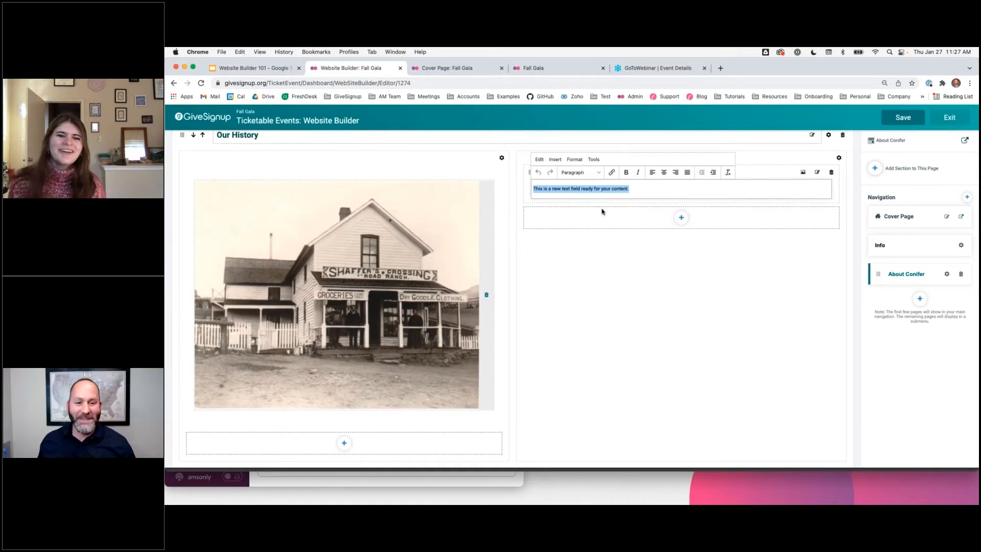
{"action": "scroll", "coordinate": [602, 212], "scroll_direction": "up", "scroll_amount": 1}
{"action": "left_click", "coordinate": [603, 211]}
{"action": "type", "text": "Conifer began as Bradford Junction back in the mid 1800s as a wagon trail for people going to the mountains to look for gold. The official name of Conifer came in 1900 when a new post office was built. Conifer history is recorded in \"The Upper Side of the Pie Crust\" by Margaret V. Bentley or \"Mountain Memories\" by Betty Moynihan and Helen E. Walters"}
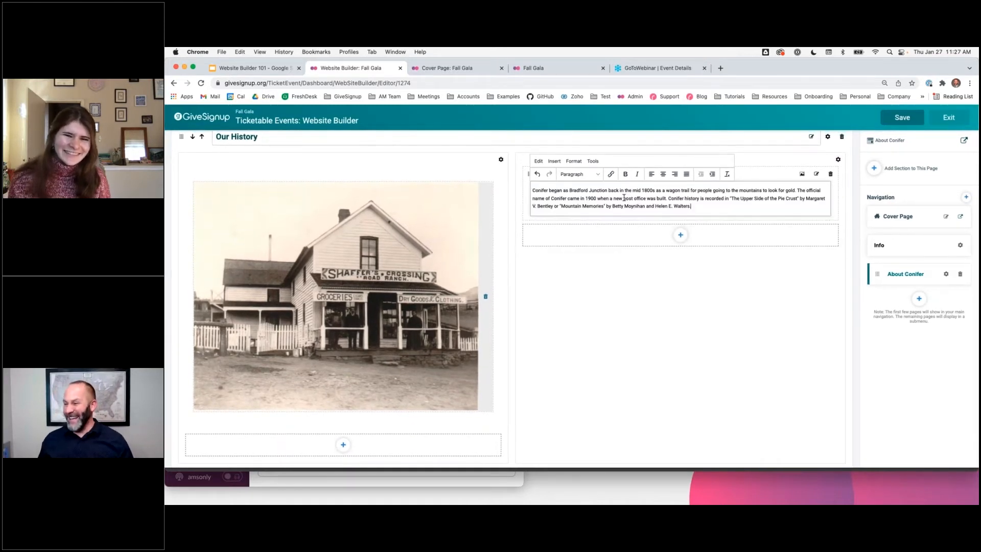
{"action": "scroll", "coordinate": [686, 217], "scroll_direction": "down", "scroll_amount": 1}
{"action": "scroll", "coordinate": [686, 217], "scroll_direction": "up", "scroll_amount": 2}
{"action": "left_click", "coordinate": [720, 315]}
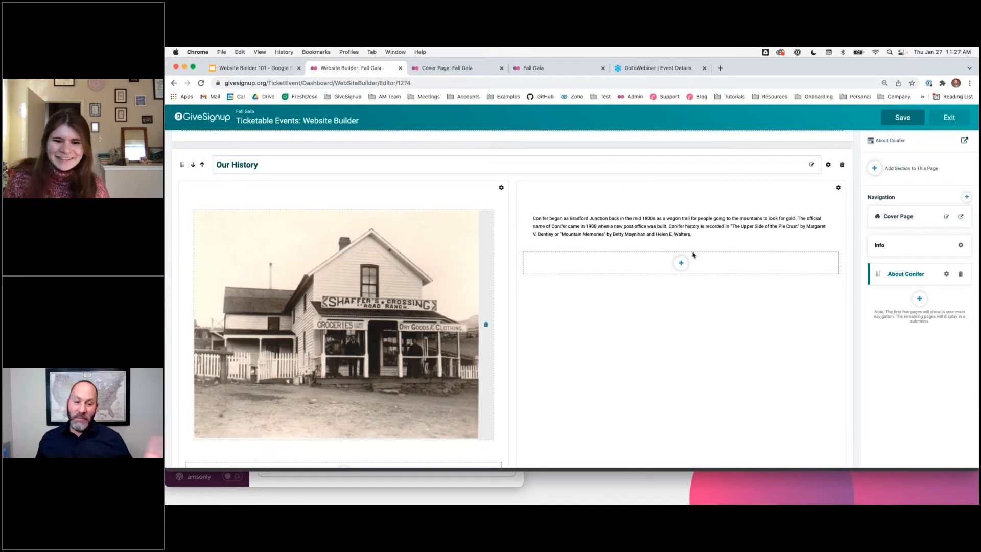
{"action": "left_click", "coordinate": [690, 231]}
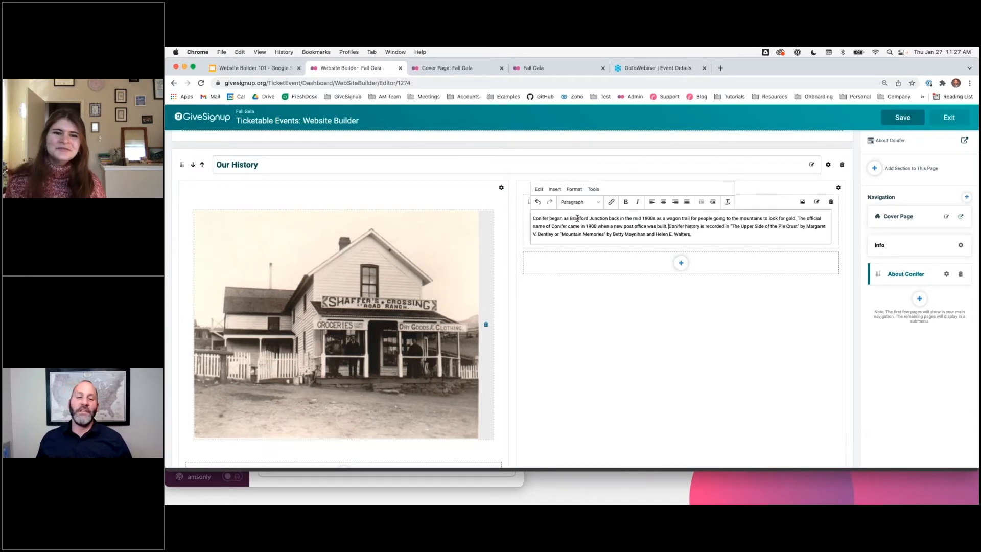
{"action": "left_click", "coordinate": [710, 303]}
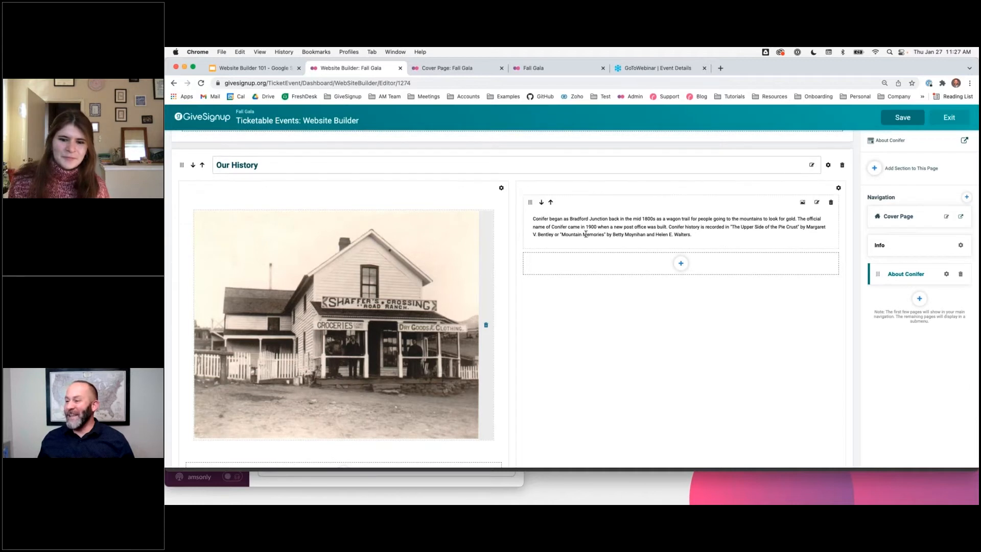
- Add a button below the history text and set its link to Ticket Event Info
{"action": "left_click", "coordinate": [681, 263]}
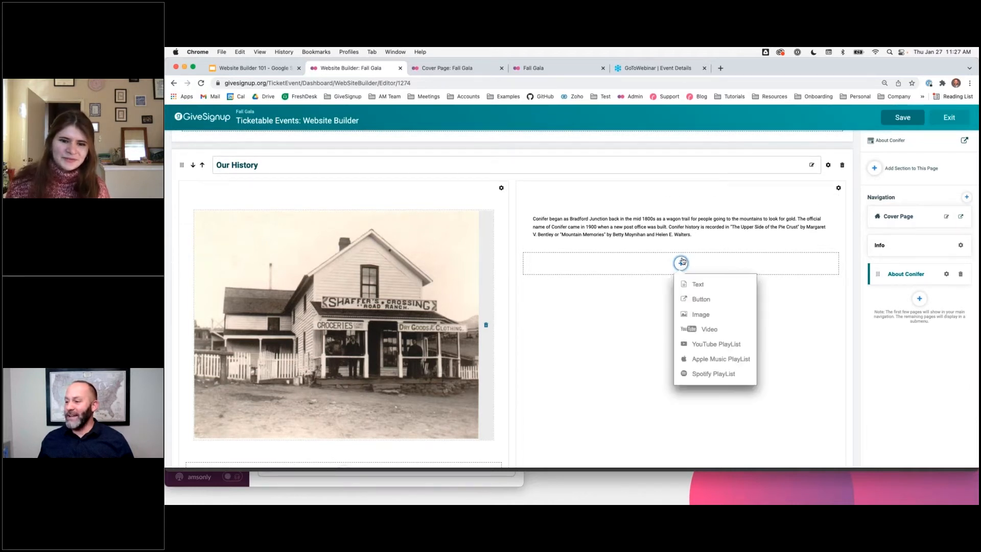
{"action": "left_click", "coordinate": [693, 300]}
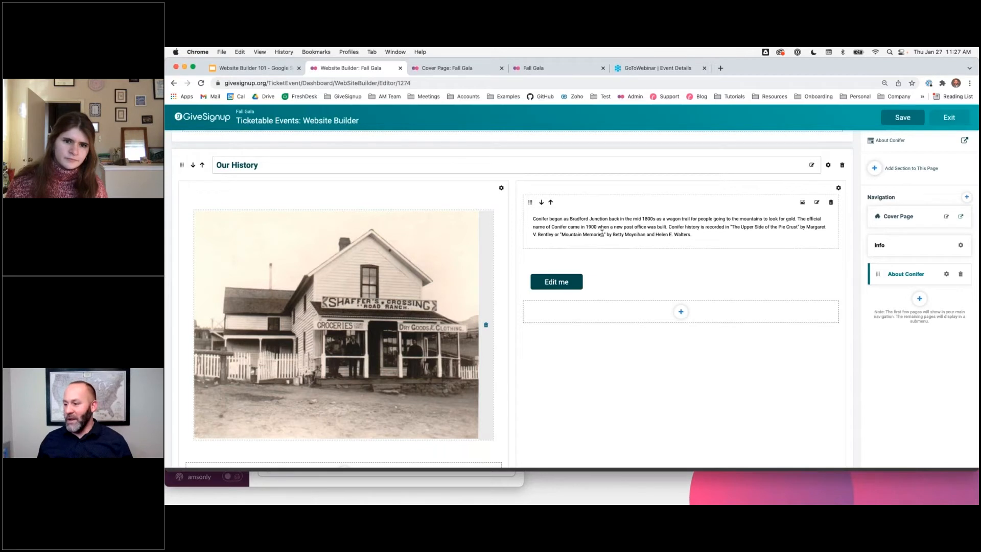
{"action": "left_click", "coordinate": [553, 285]}
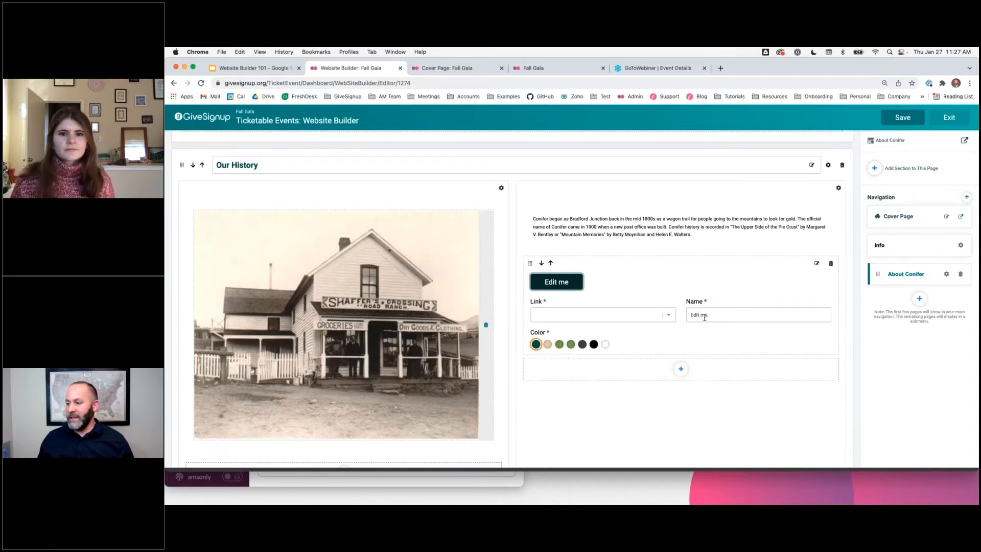
{"action": "left_click", "coordinate": [670, 317]}
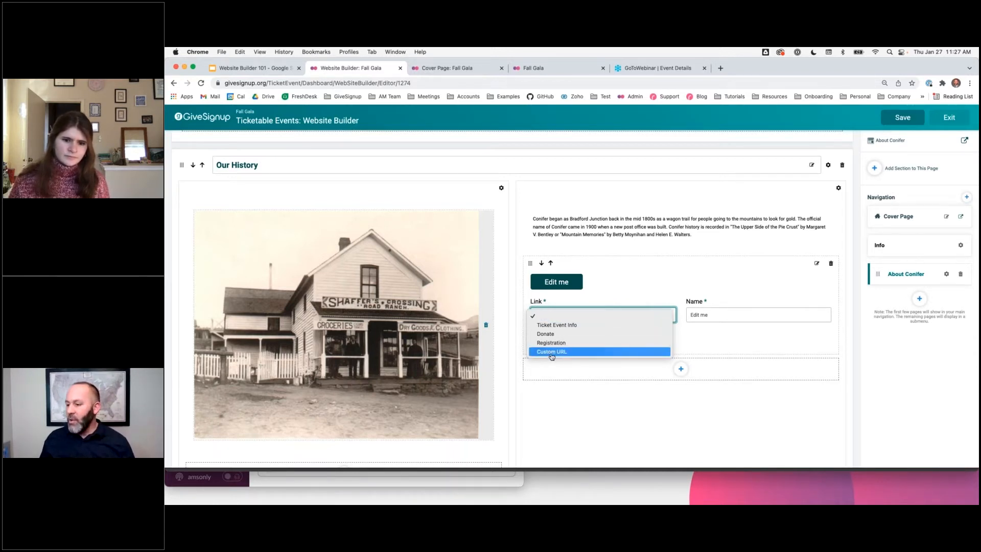
{"action": "left_click", "coordinate": [549, 328]}
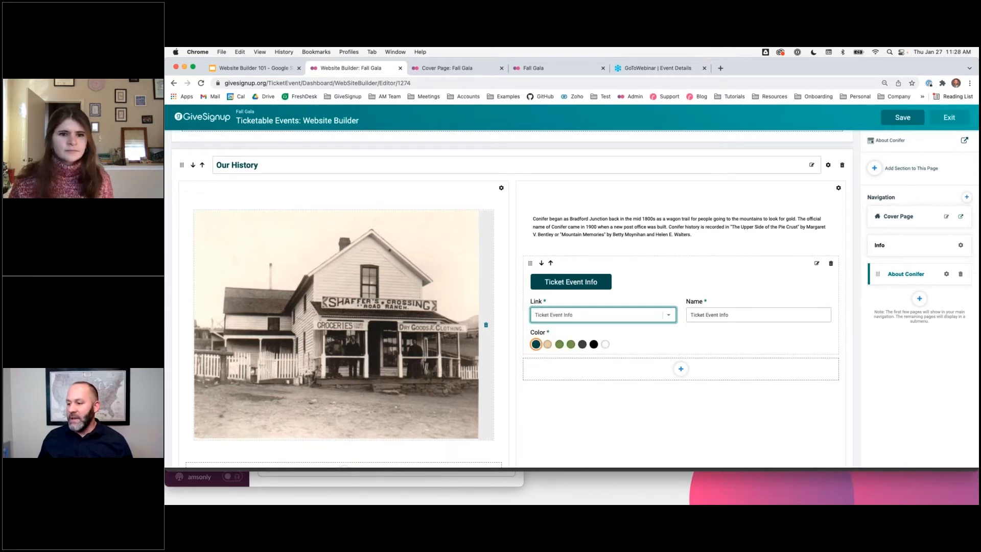
- Try Donate and Registration as the link targets of the button below the history text
{"action": "left_click", "coordinate": [671, 314]}
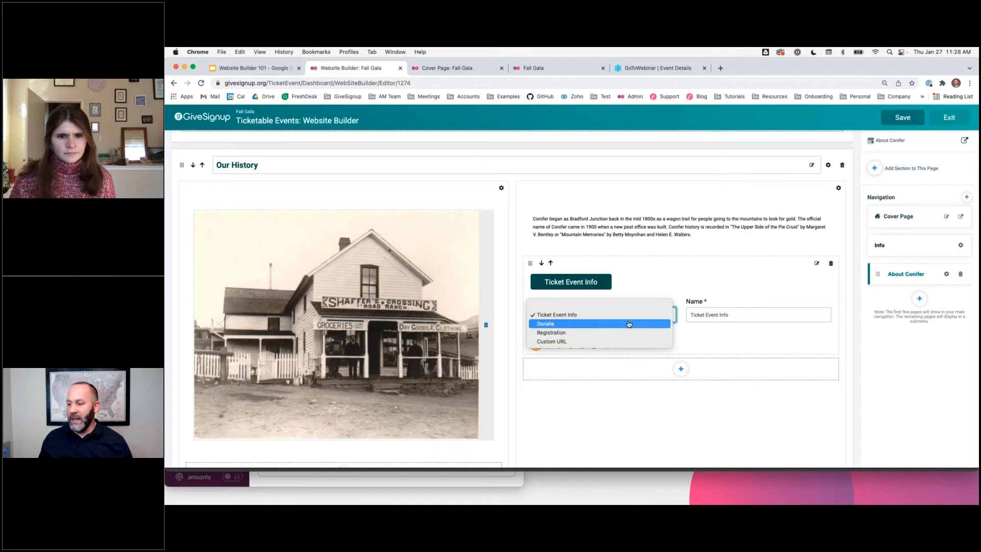
{"action": "left_click", "coordinate": [629, 324]}
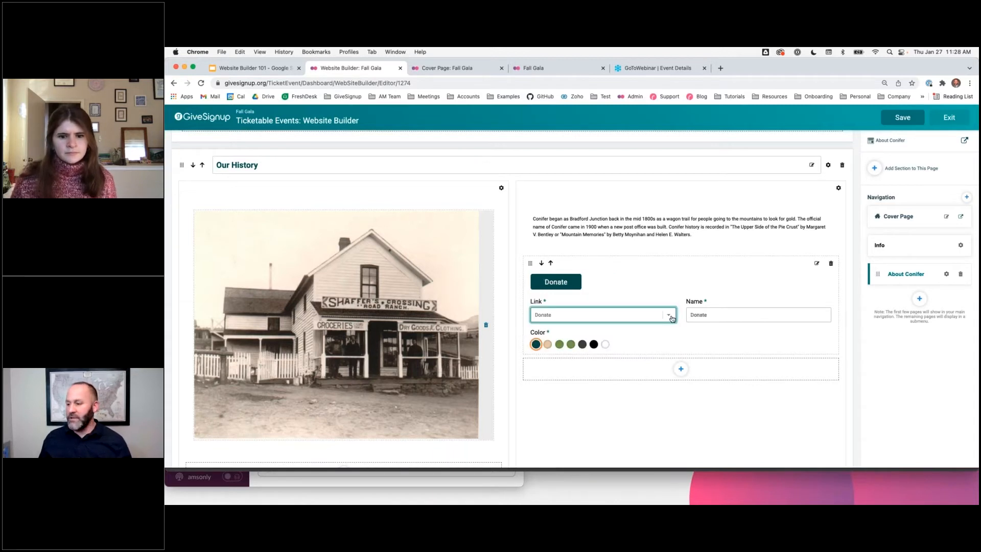
{"action": "left_click", "coordinate": [671, 317]}
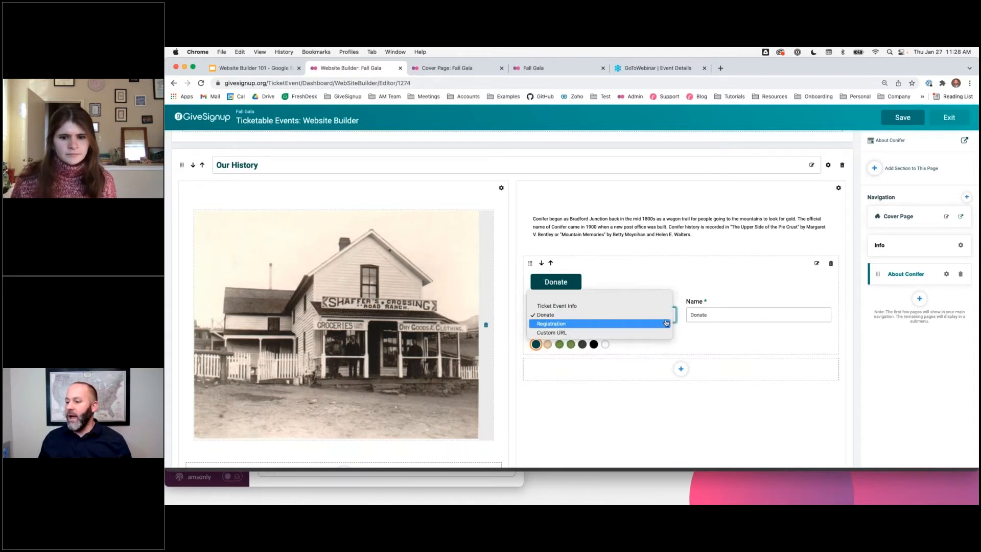
{"action": "left_click", "coordinate": [666, 323]}
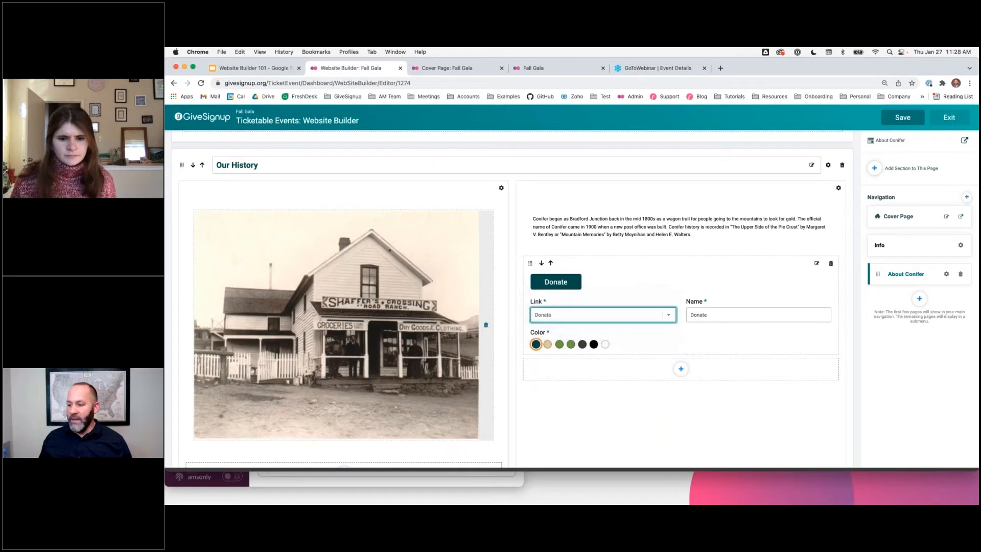
- Set the button's link to Custom URL and name the button "Learn More"
{"action": "left_click", "coordinate": [670, 318]}
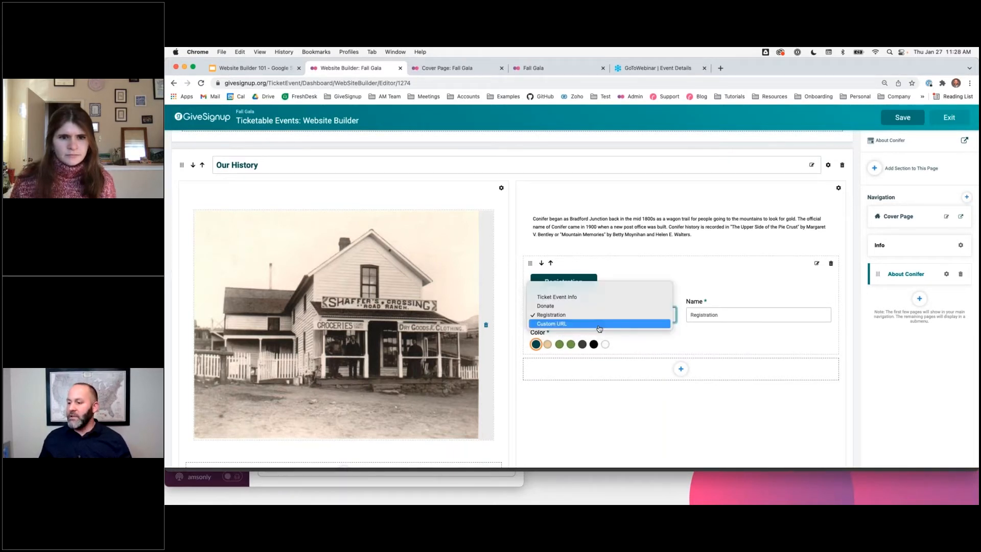
{"action": "left_click", "coordinate": [599, 324]}
{"action": "key", "text": "Tab"}
{"action": "type", "text": "Learn More"}
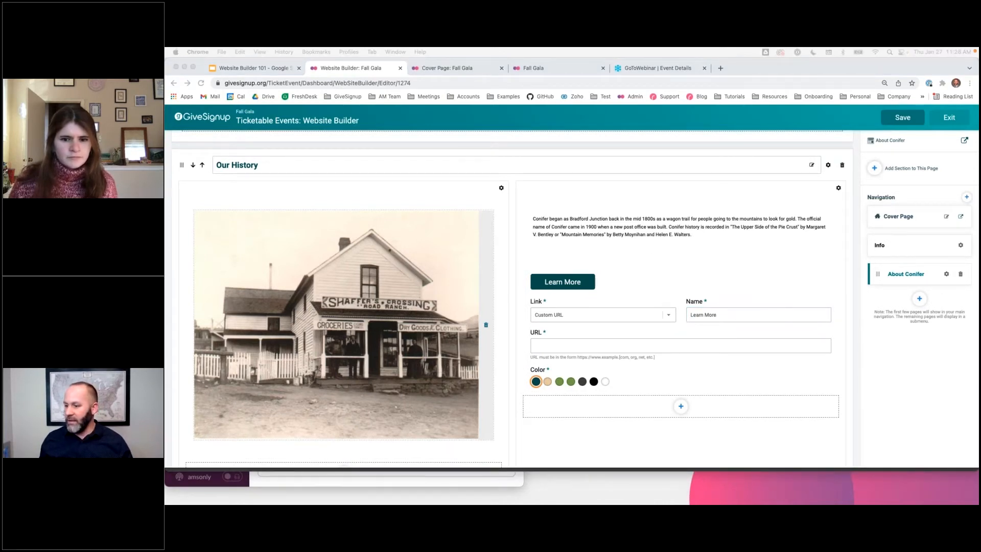
{"action": "left_click", "coordinate": [552, 346]}
{"action": "type", "text": "https://www.goconifer.com/"}
{"action": "scroll", "coordinate": [562, 317], "scroll_direction": "down", "scroll_amount": 3}
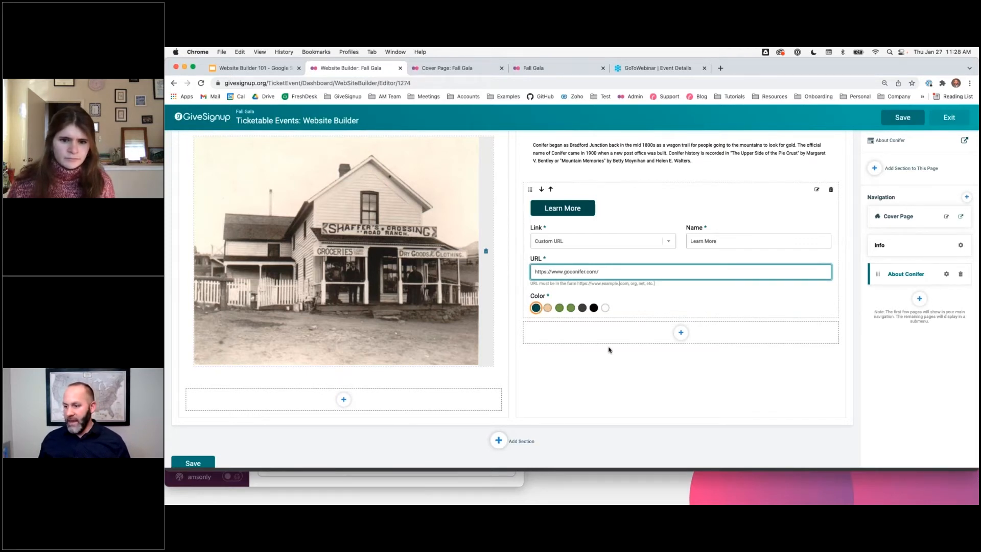
{"action": "scroll", "coordinate": [608, 350], "scroll_direction": "up", "scroll_amount": 1}
{"action": "scroll", "coordinate": [608, 349], "scroll_direction": "down", "scroll_amount": 2}
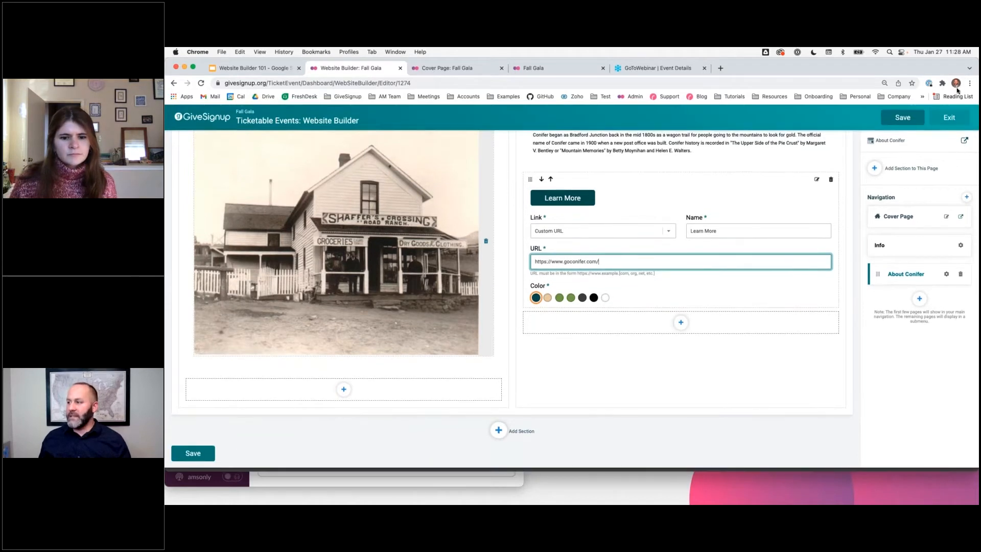
{"action": "left_click", "coordinate": [911, 118]}
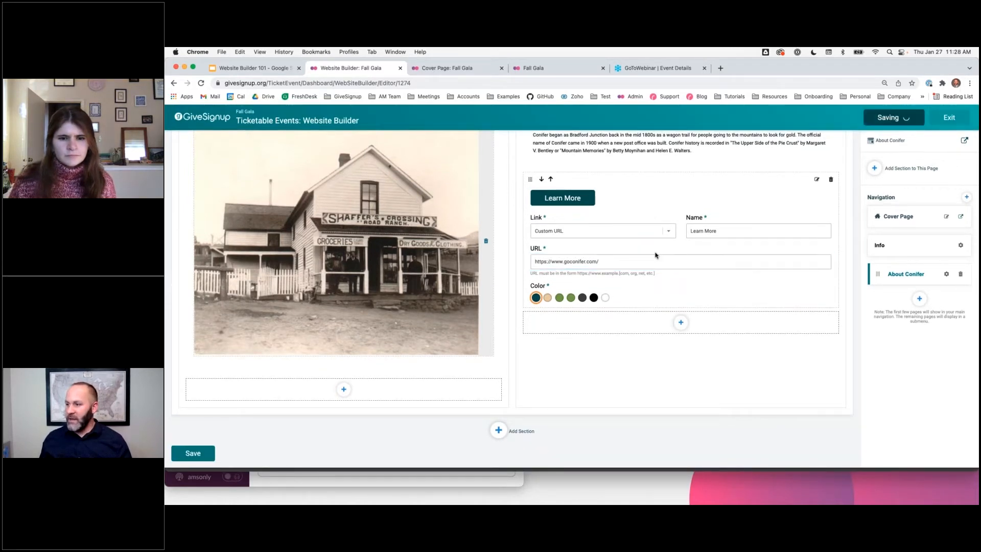
{"action": "scroll", "coordinate": [671, 276], "scroll_direction": "up", "scroll_amount": 4}
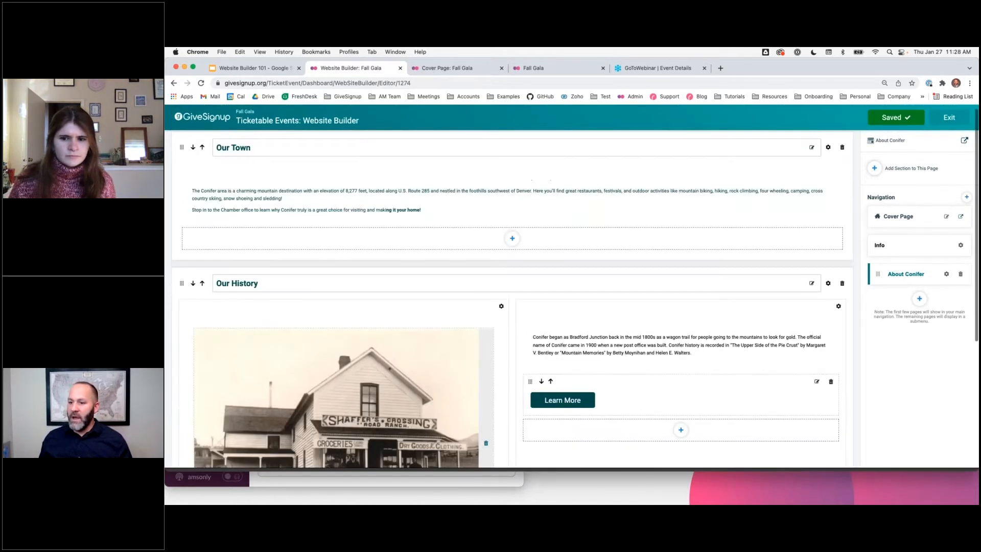
{"action": "scroll", "coordinate": [650, 274], "scroll_direction": "down", "scroll_amount": 4}
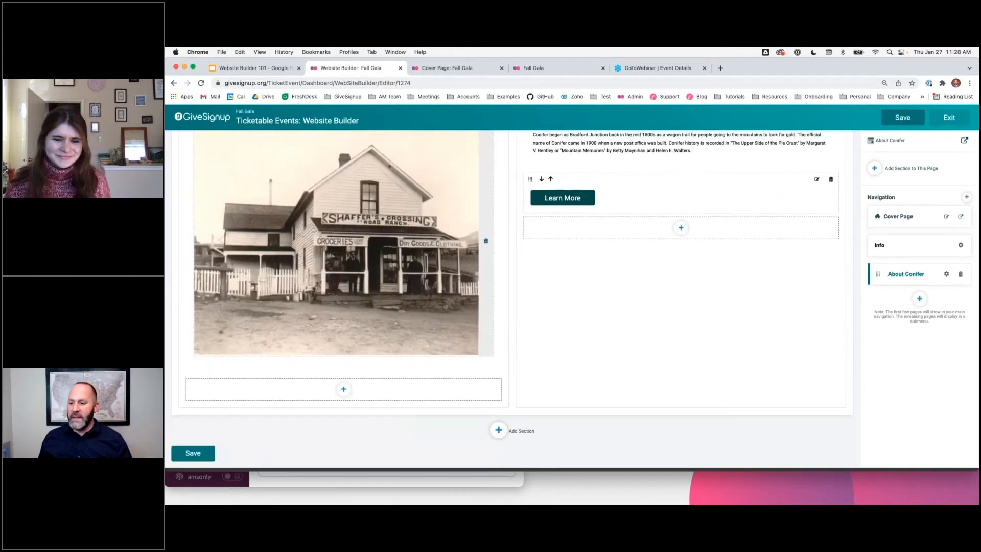
- Add a new section below Our History and title it "A Tour of Our Town"
{"action": "left_click", "coordinate": [608, 442]}
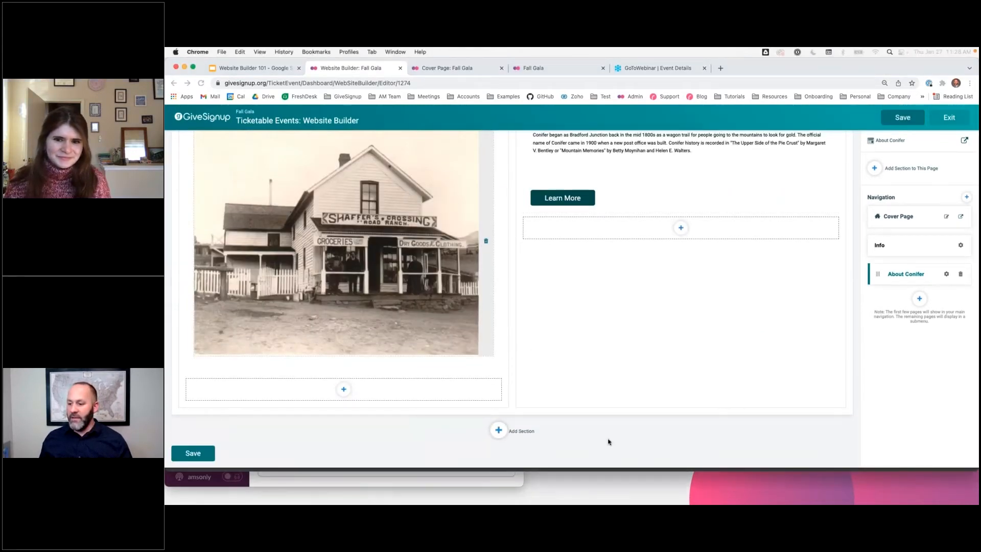
{"action": "left_click", "coordinate": [497, 429]}
{"action": "left_click", "coordinate": [516, 446]}
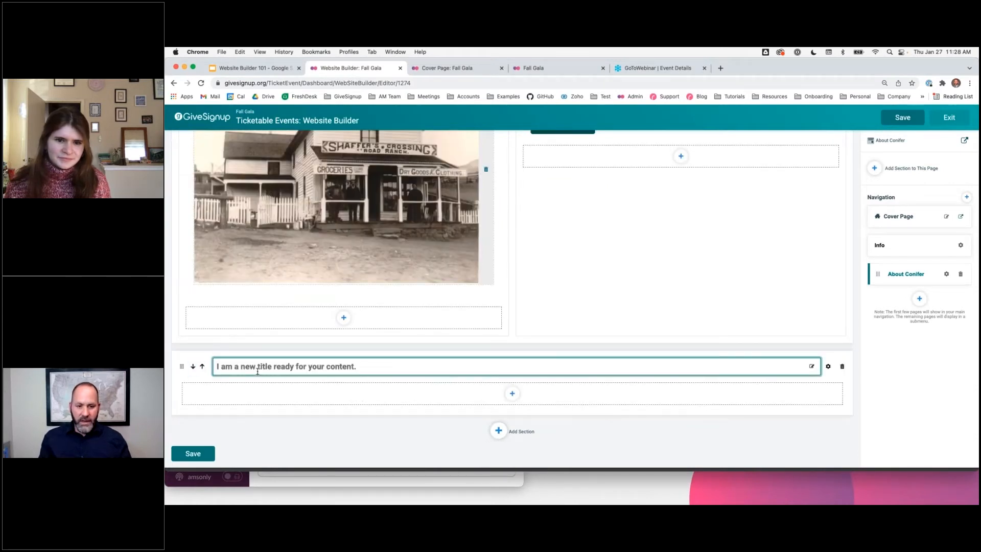
{"action": "type", "text": "Misc"}
{"action": "key", "text": "BackSpace"}
{"action": "key", "text": "BackSpace"}
{"action": "key", "text": "BackSpace"}
{"action": "key", "text": "BackSpace"}
{"action": "type", "text": "A Tour of Our Town"}
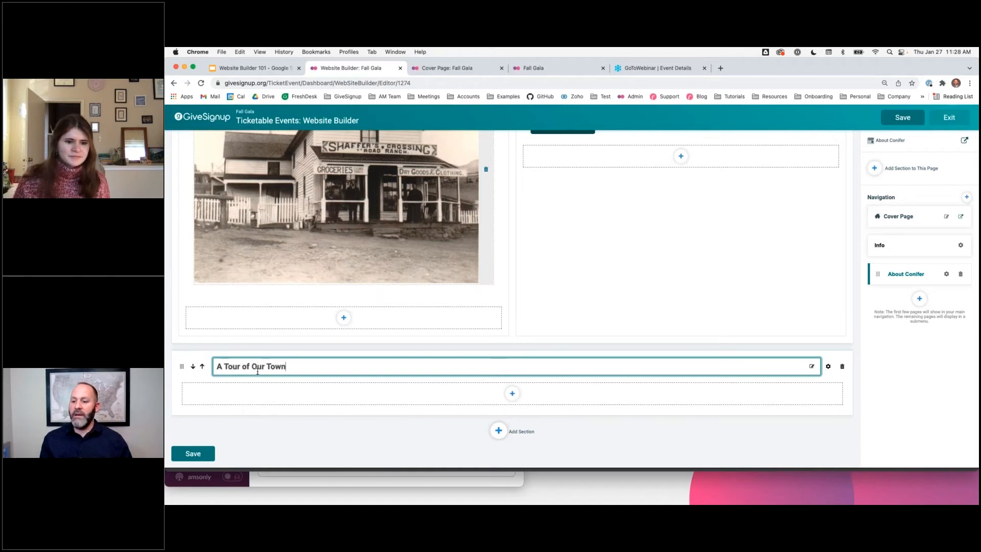
- Add a video block to the A Tour of Our Town section with the YouTube video ID Lx3_xQS7imA
{"action": "left_click", "coordinate": [512, 395]}
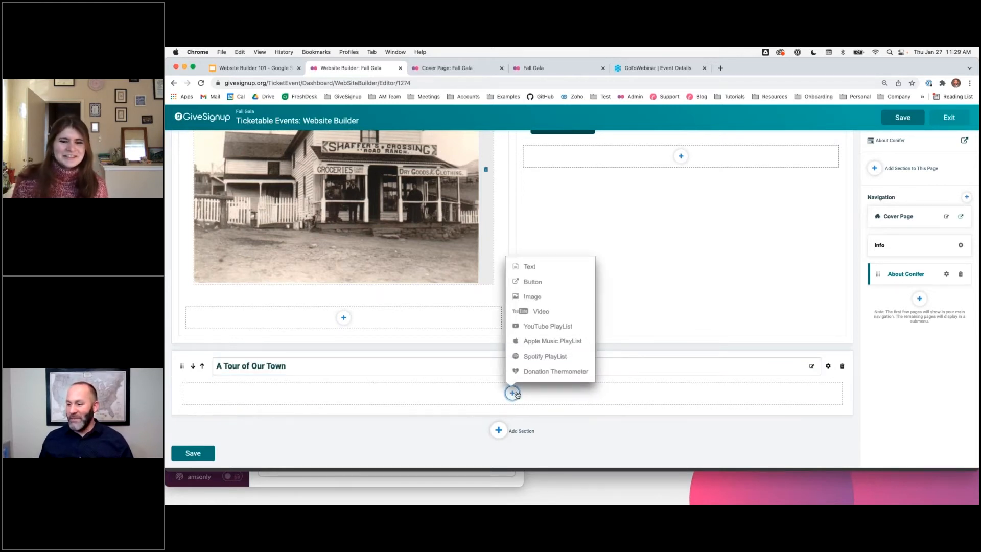
{"action": "left_click", "coordinate": [514, 313]}
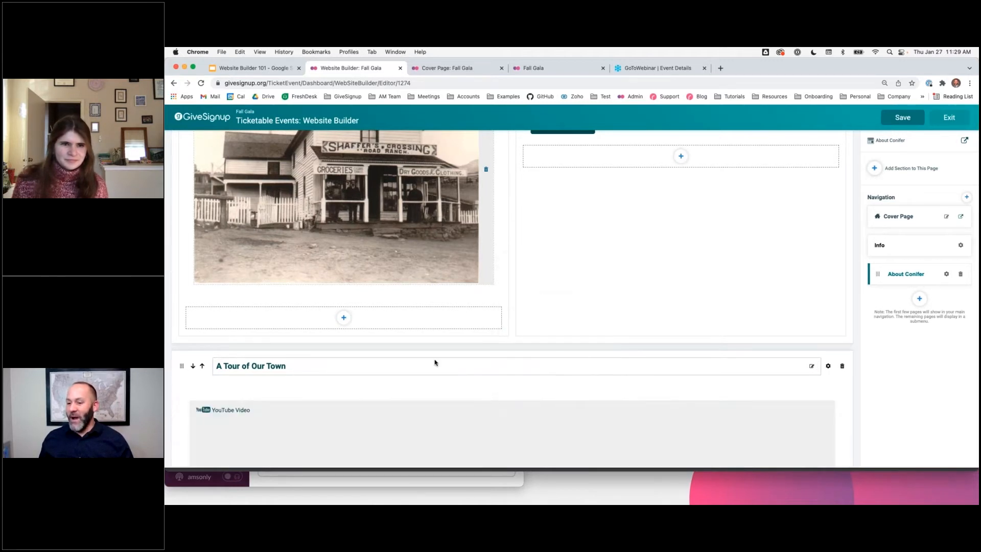
{"action": "scroll", "coordinate": [381, 401], "scroll_direction": "down", "scroll_amount": 5}
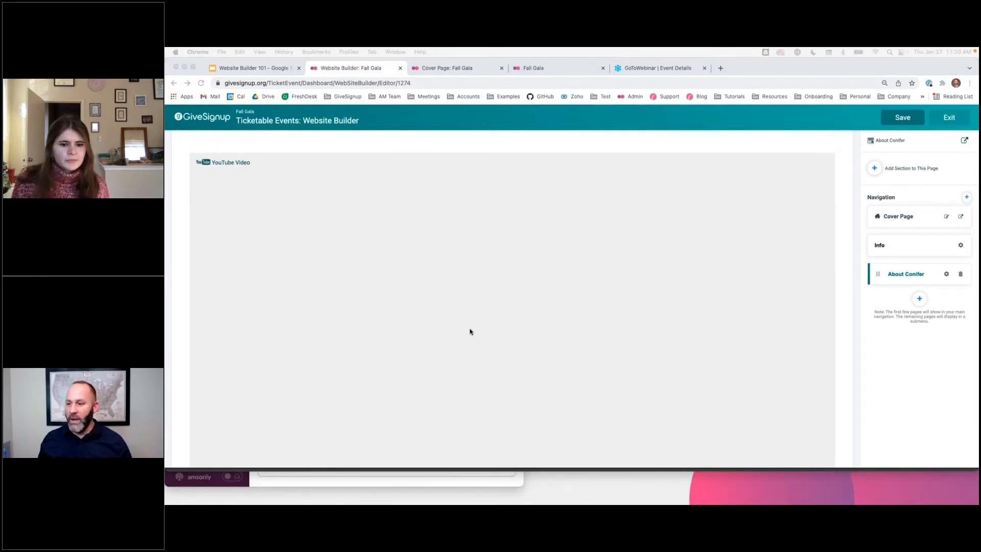
{"action": "scroll", "coordinate": [468, 332], "scroll_direction": "down", "scroll_amount": 3}
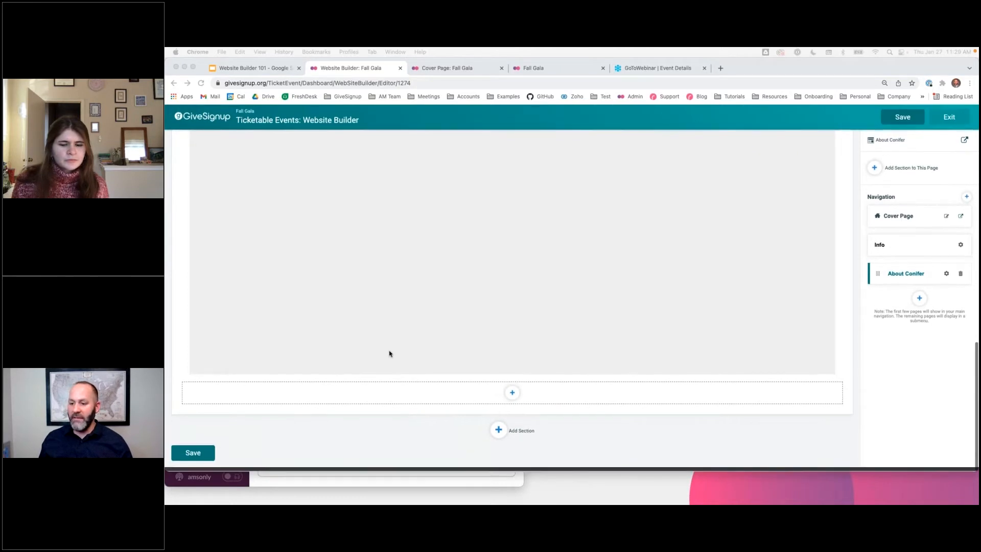
{"action": "left_click", "coordinate": [258, 193]}
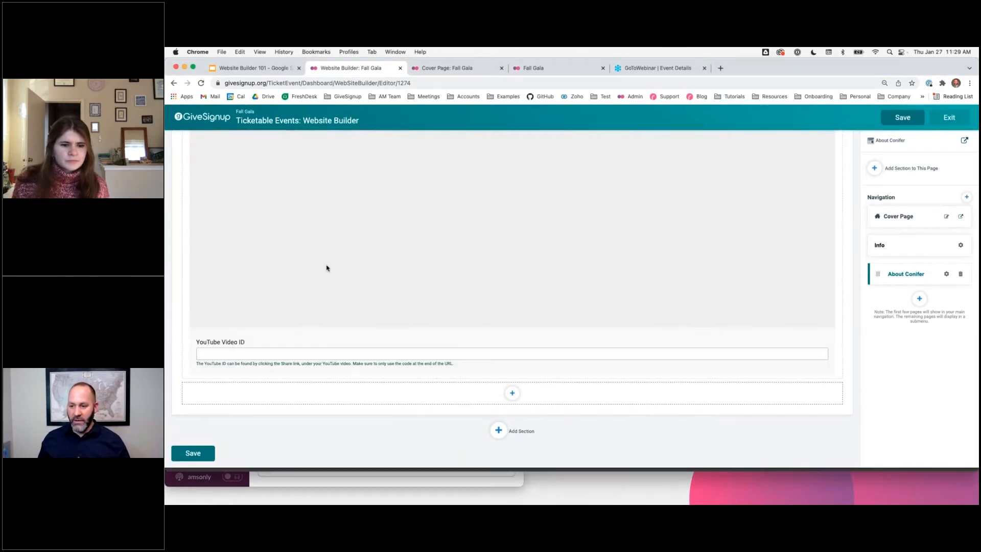
{"action": "left_click", "coordinate": [204, 354]}
{"action": "type", "text": "Lx3_xQS7imA"}
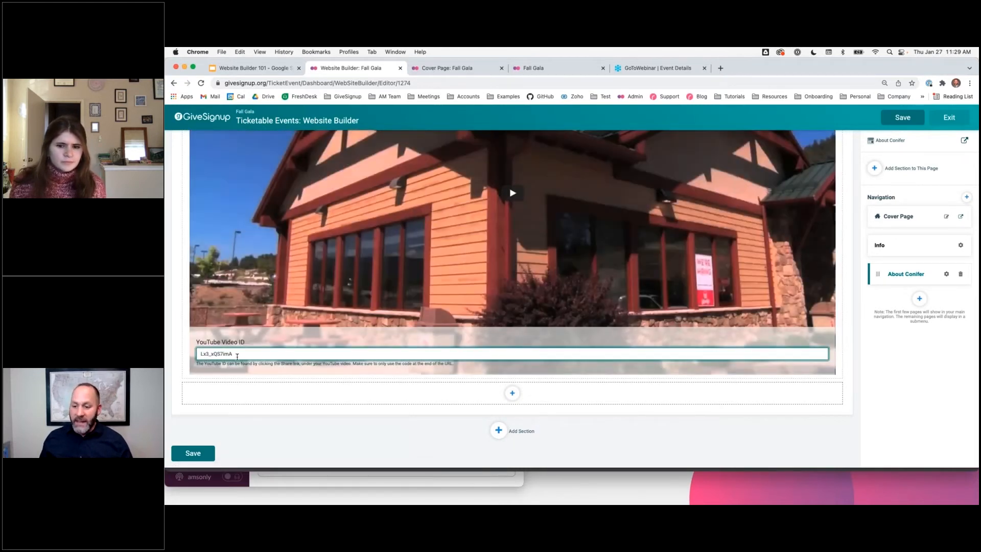
- Examine the embedded video and its ID field in the A Tour of Our Town section
{"action": "scroll", "coordinate": [238, 356], "scroll_direction": "up", "scroll_amount": 3}
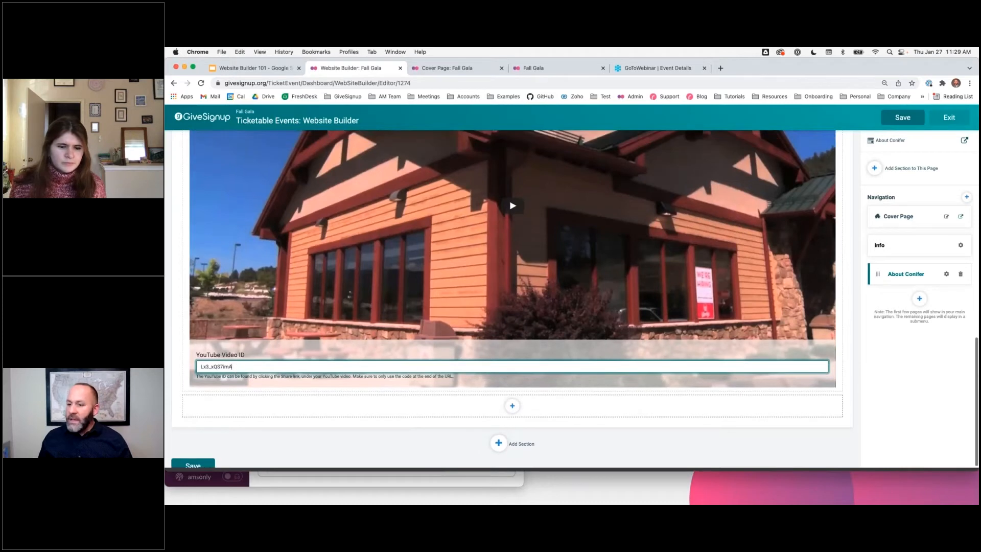
{"action": "scroll", "coordinate": [241, 359], "scroll_direction": "up", "scroll_amount": 1}
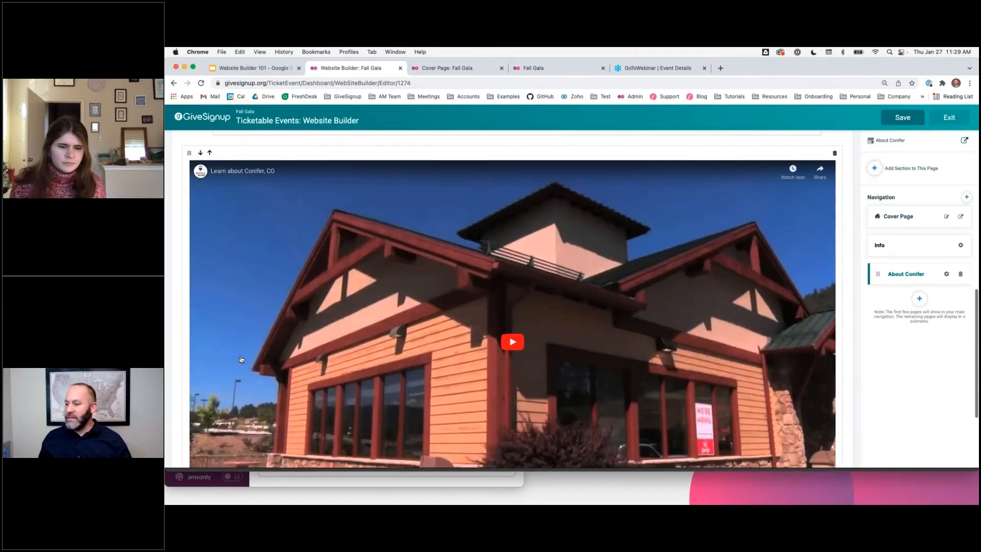
{"action": "scroll", "coordinate": [241, 360], "scroll_direction": "down", "scroll_amount": 1}
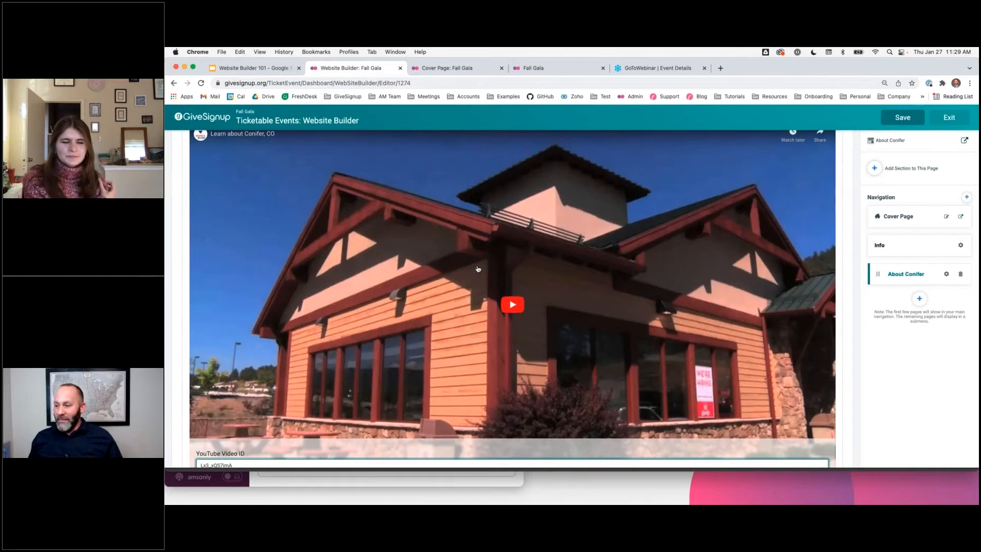
{"action": "scroll", "coordinate": [477, 269], "scroll_direction": "down", "scroll_amount": 2}
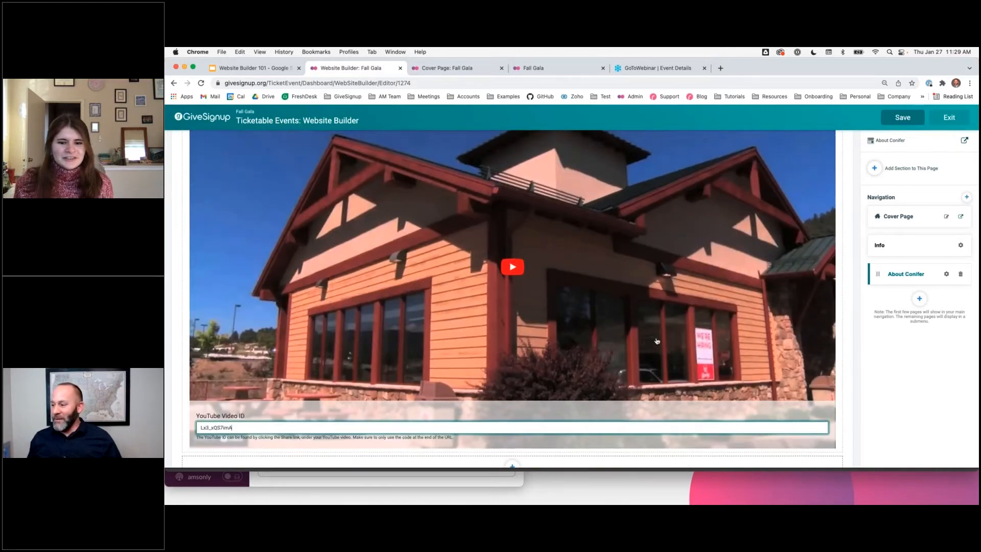
{"action": "scroll", "coordinate": [656, 341], "scroll_direction": "down", "scroll_amount": 2}
{"action": "scroll", "coordinate": [657, 341], "scroll_direction": "up", "scroll_amount": 5}
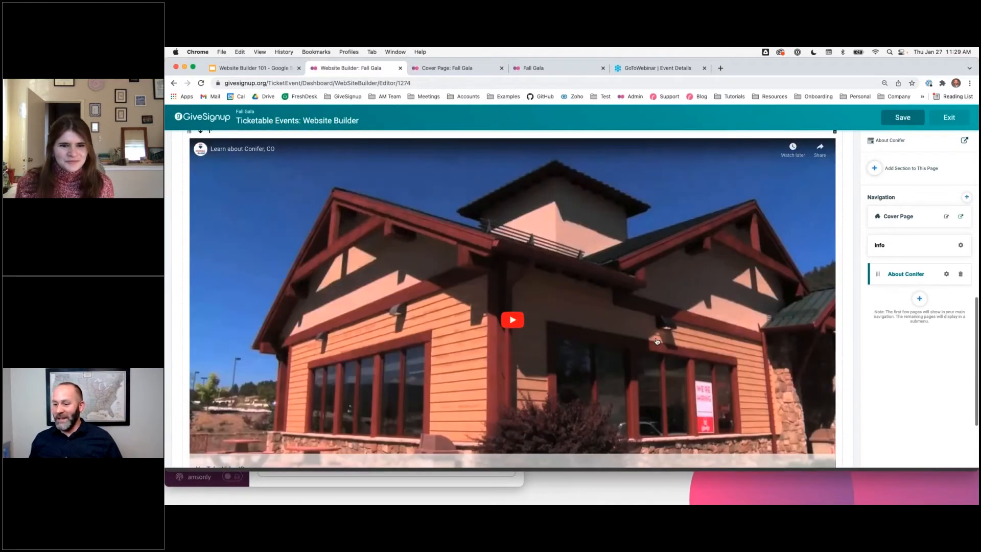
{"action": "scroll", "coordinate": [657, 341], "scroll_direction": "down", "scroll_amount": 6}
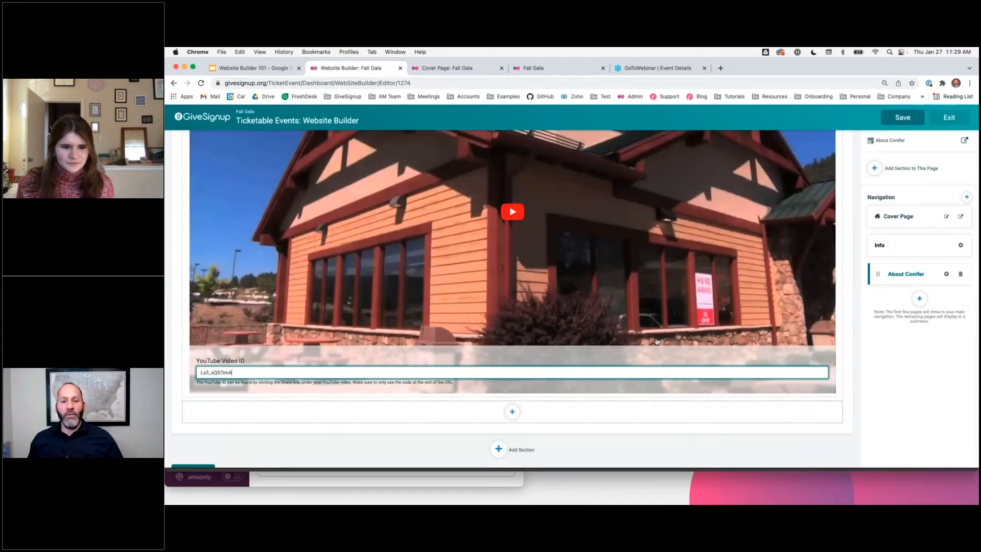
{"action": "scroll", "coordinate": [656, 340], "scroll_direction": "up", "scroll_amount": 9}
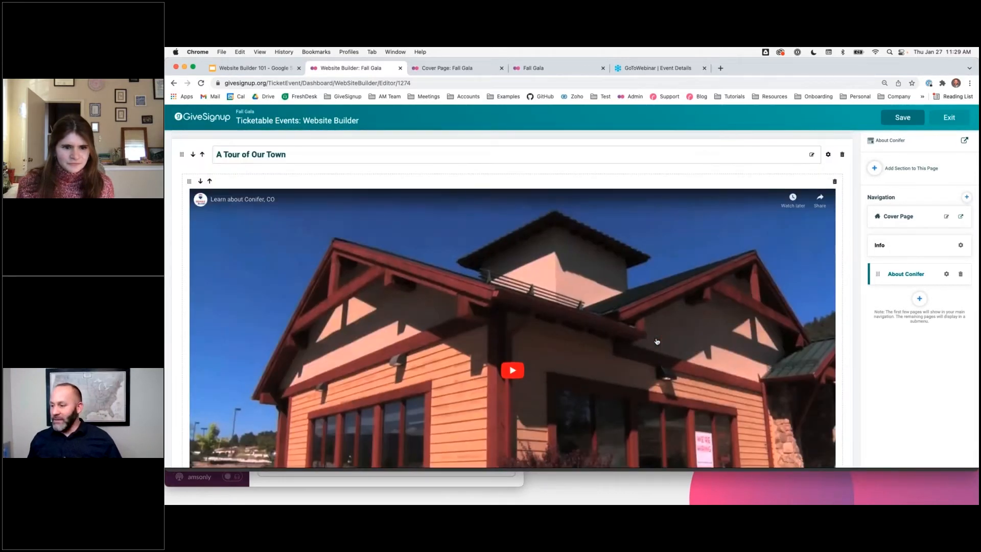
{"action": "scroll", "coordinate": [657, 341], "scroll_direction": "down", "scroll_amount": 8}
{"action": "scroll", "coordinate": [664, 338], "scroll_direction": "down", "scroll_amount": 2}
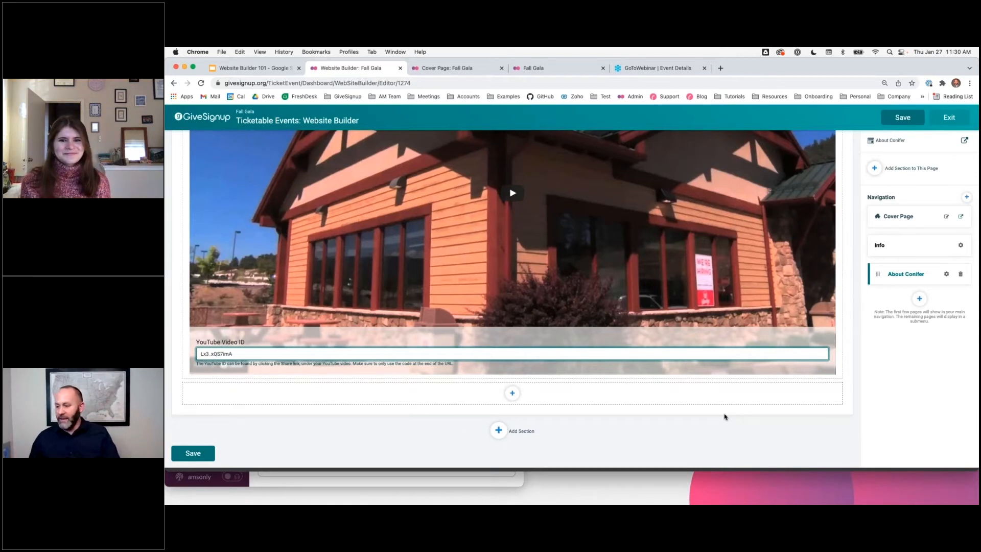
- Add a Spotify playlist block below the video with the playlist ID 1tpOYfmwO2Yrd40VRPjJpt
{"action": "left_click", "coordinate": [716, 437]}
{"action": "left_click", "coordinate": [511, 393]}
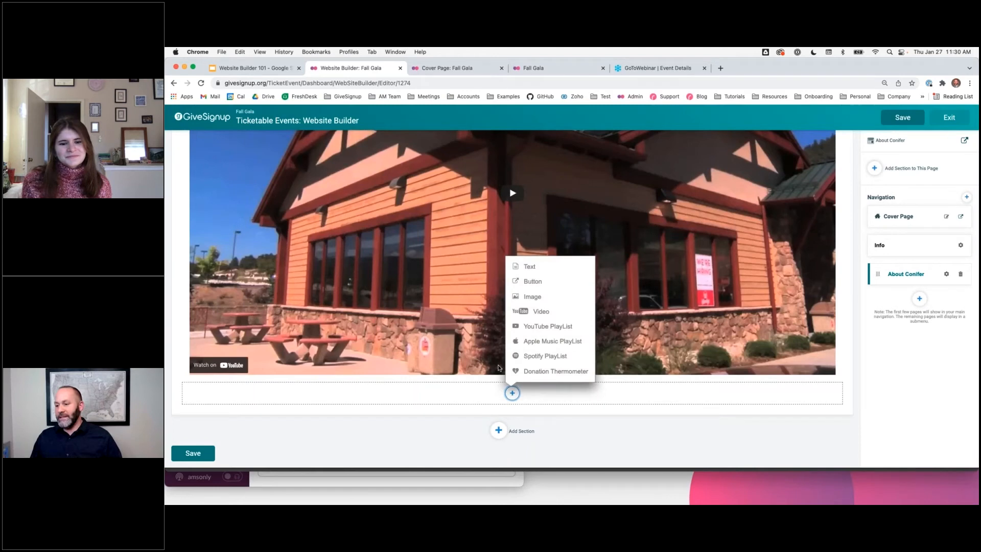
{"action": "left_click", "coordinate": [545, 355]}
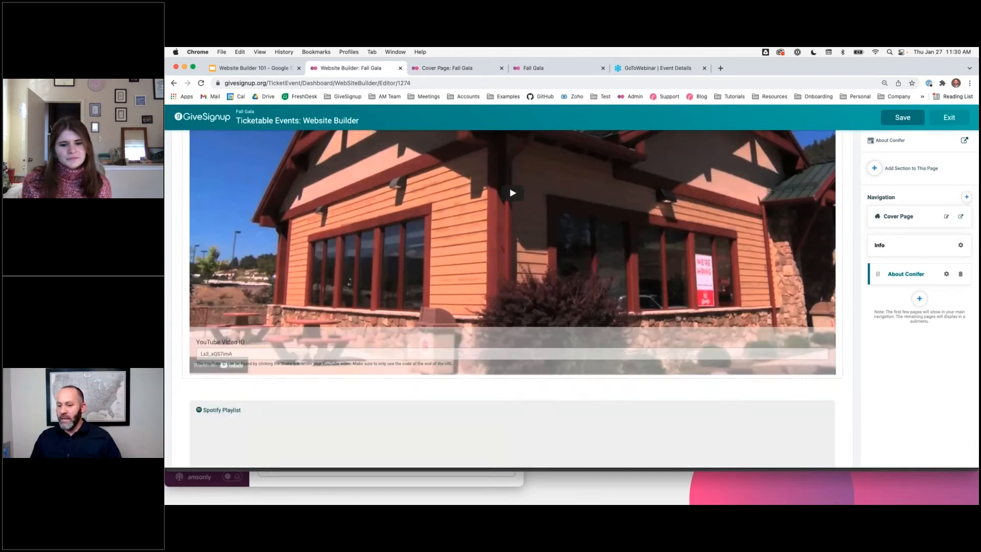
{"action": "scroll", "coordinate": [240, 320], "scroll_direction": "down", "scroll_amount": 3}
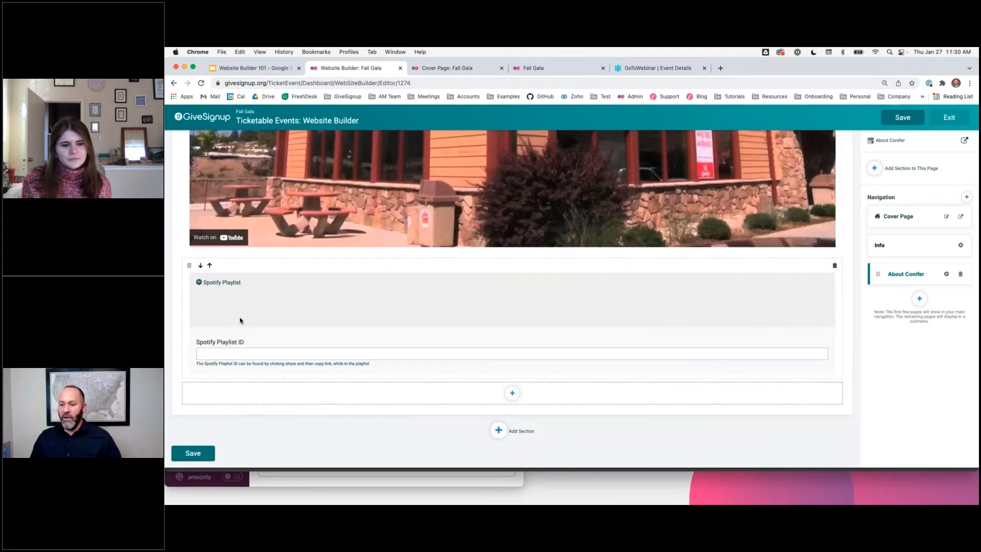
{"action": "left_click", "coordinate": [222, 354]}
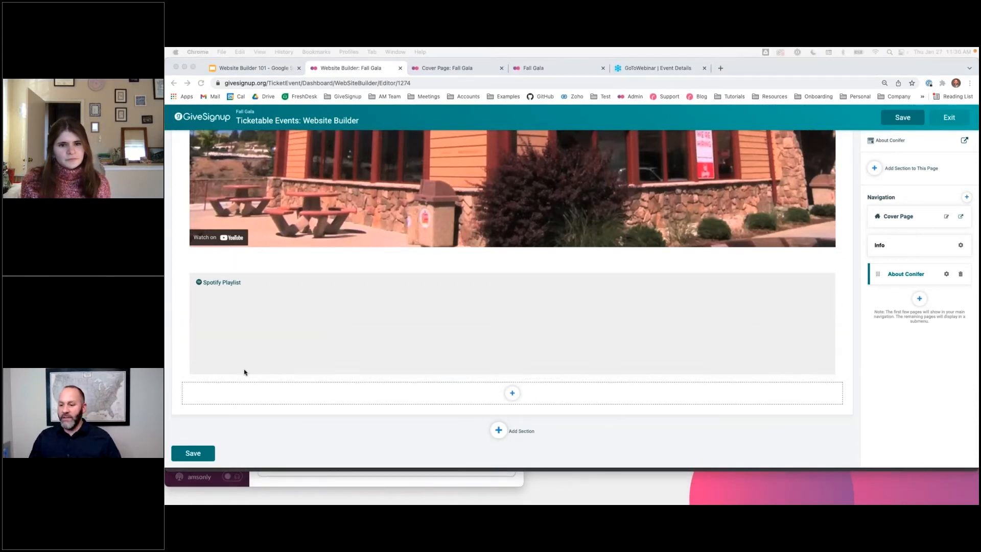
{"action": "left_click", "coordinate": [300, 358]}
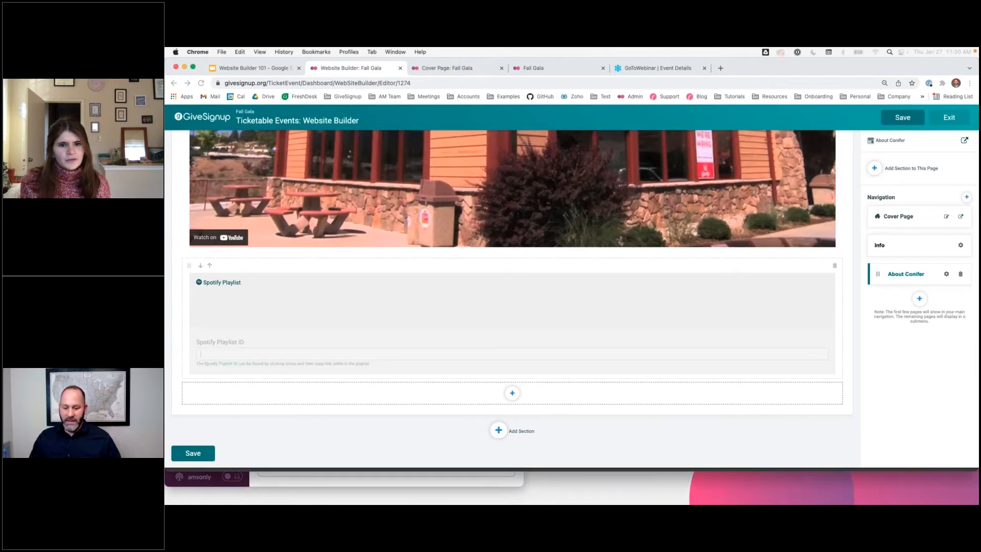
{"action": "left_click", "coordinate": [222, 353]}
{"action": "type", "text": "1tpOYfmwO2Yrd40VRPjJpt"}
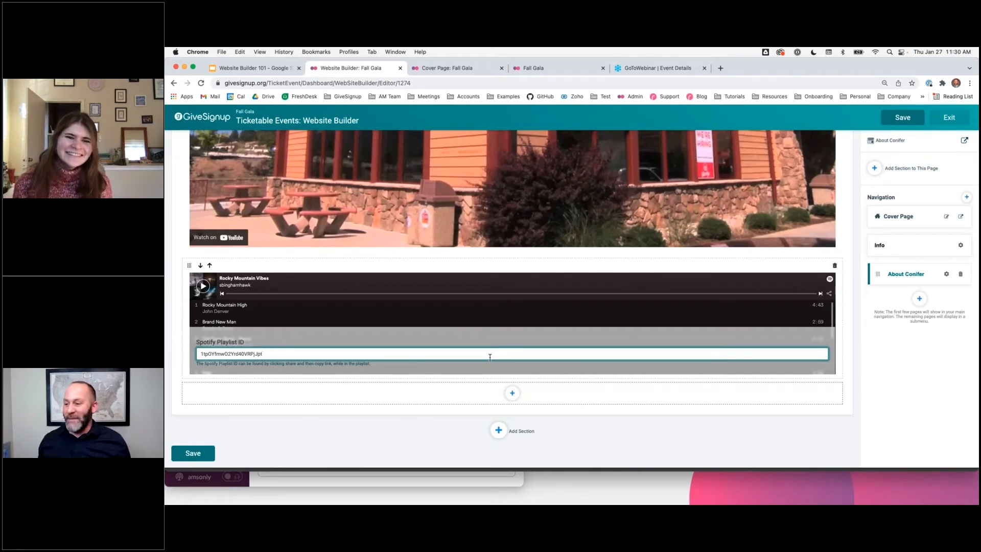
{"action": "scroll", "coordinate": [491, 357], "scroll_direction": "down", "scroll_amount": 1}
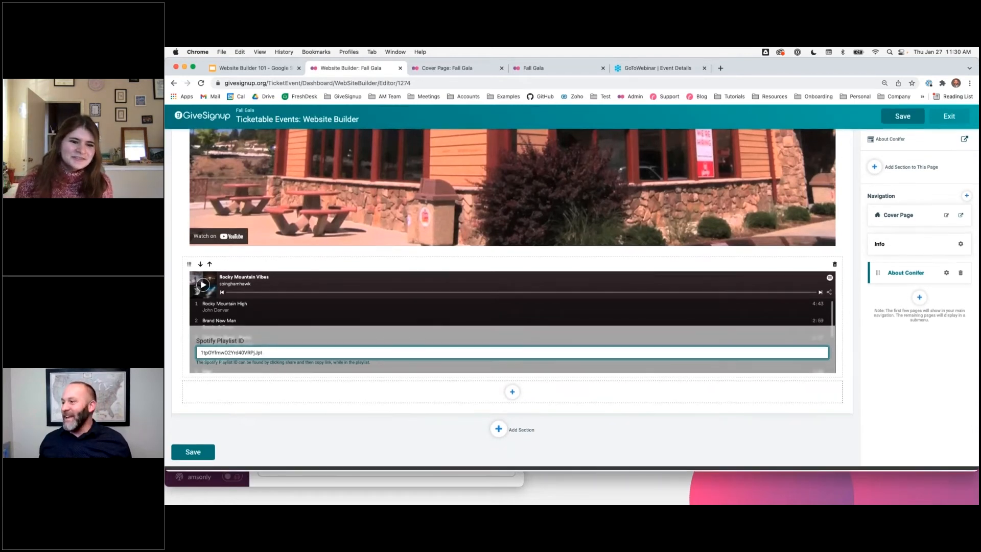
- Save the website changes and open the About Conifer page on the published Fall Gala site
{"action": "left_click", "coordinate": [902, 117]}
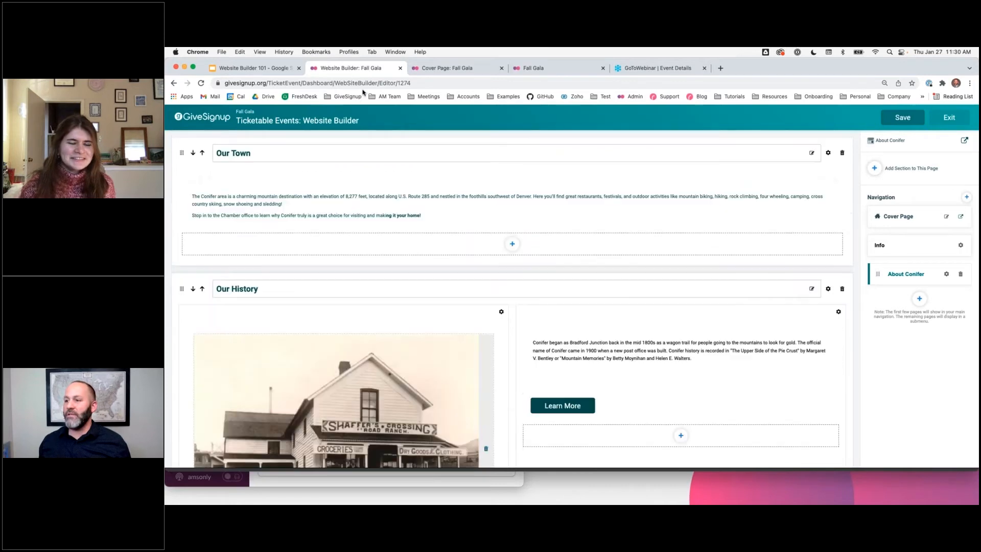
{"action": "left_click", "coordinate": [436, 73]}
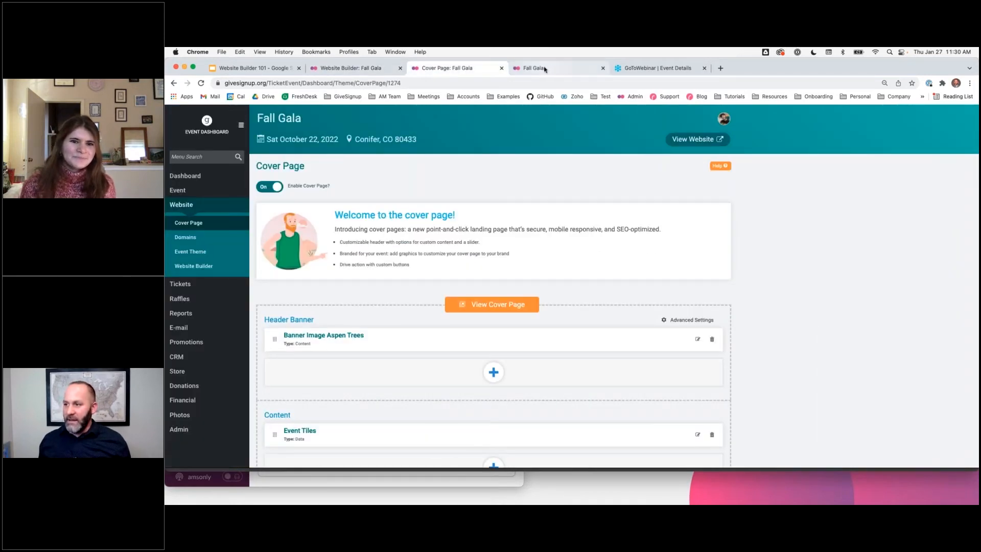
{"action": "left_click", "coordinate": [544, 69]}
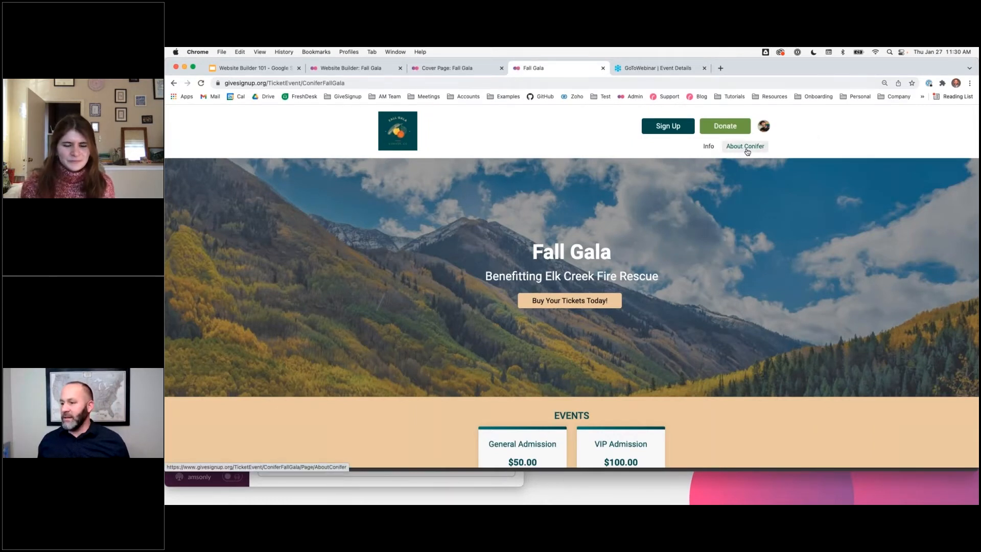
{"action": "left_click", "coordinate": [746, 146]}
- Examine the Our Town, Our History and A Tour of Our Town sections on the published About Conifer page
{"action": "scroll", "coordinate": [706, 298], "scroll_direction": "down", "scroll_amount": 10}
{"action": "scroll", "coordinate": [849, 287], "scroll_direction": "up", "scroll_amount": 10}
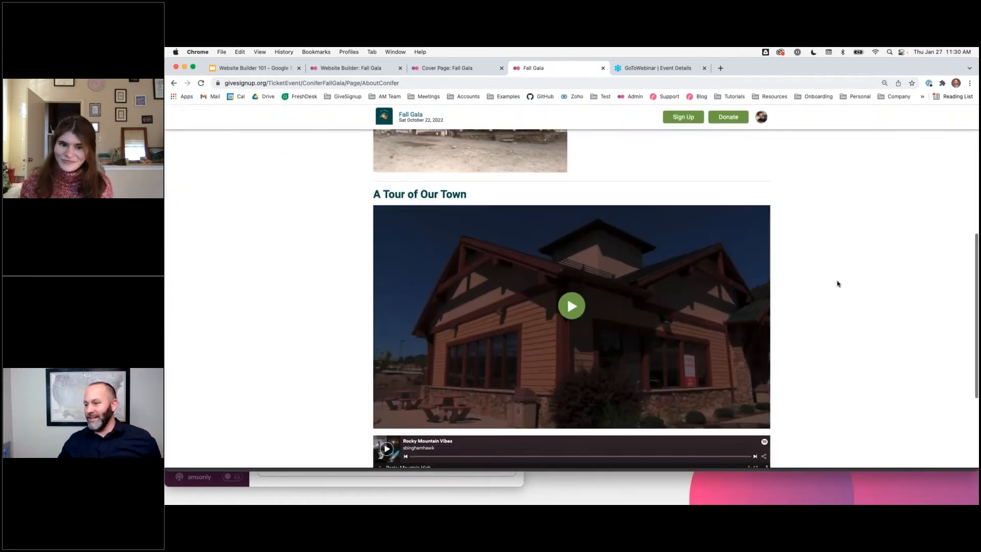
{"action": "scroll", "coordinate": [827, 271], "scroll_direction": "down", "scroll_amount": 7}
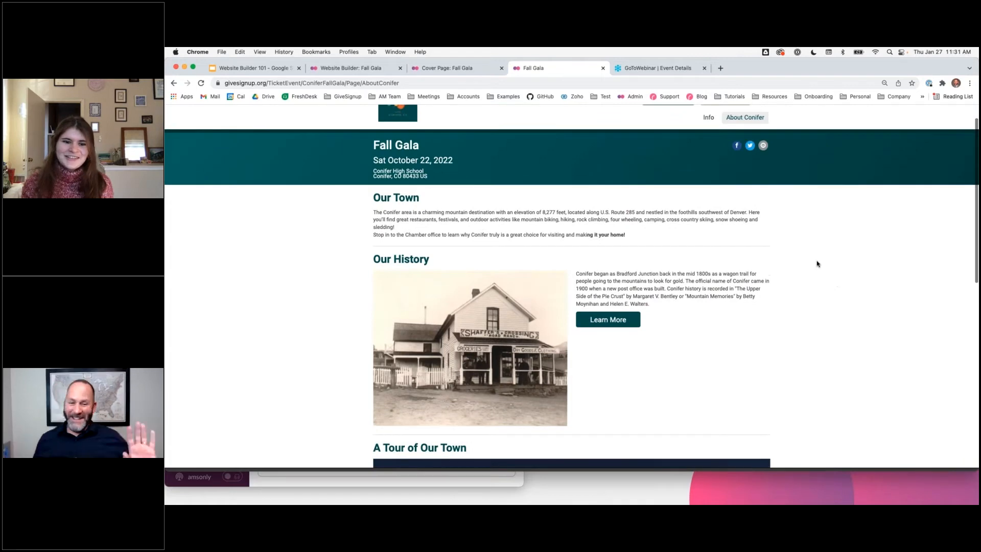
{"action": "scroll", "coordinate": [819, 271], "scroll_direction": "up", "scroll_amount": 4}
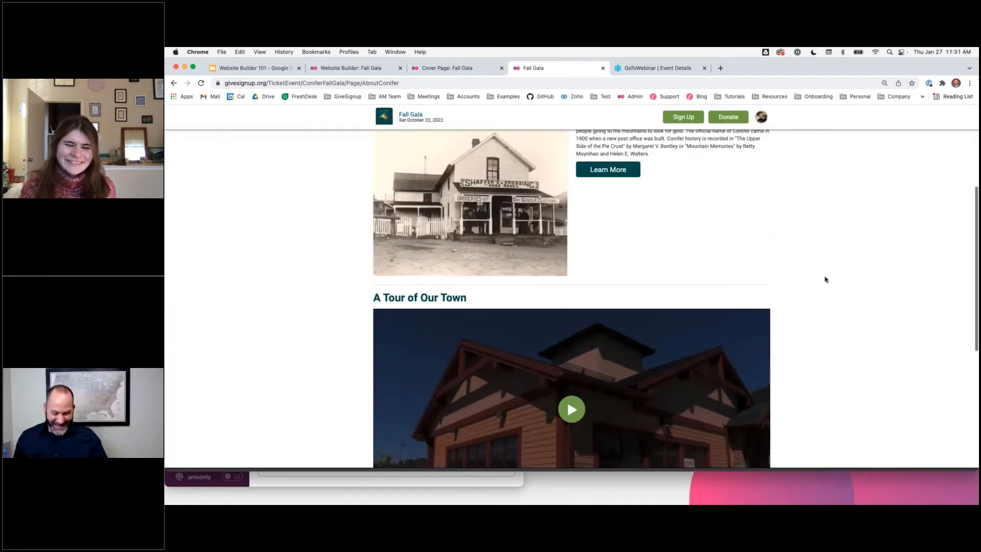
{"action": "scroll", "coordinate": [825, 279], "scroll_direction": "up", "scroll_amount": 5}
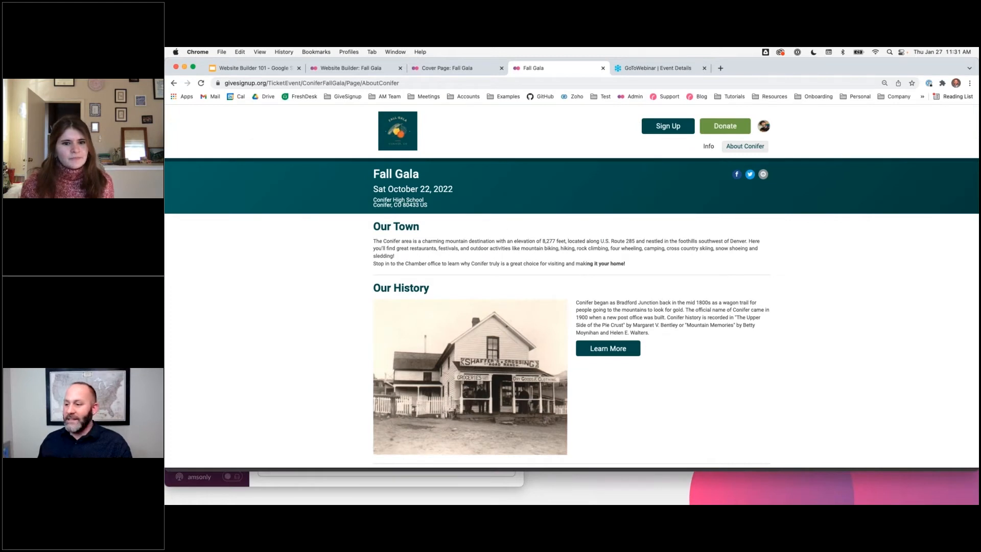
{"action": "left_click_drag", "start_coordinate": [622, 263], "coordinate": [600, 264]}
{"action": "scroll", "coordinate": [601, 264], "scroll_direction": "down", "scroll_amount": 1}
{"action": "left_click", "coordinate": [601, 245]}
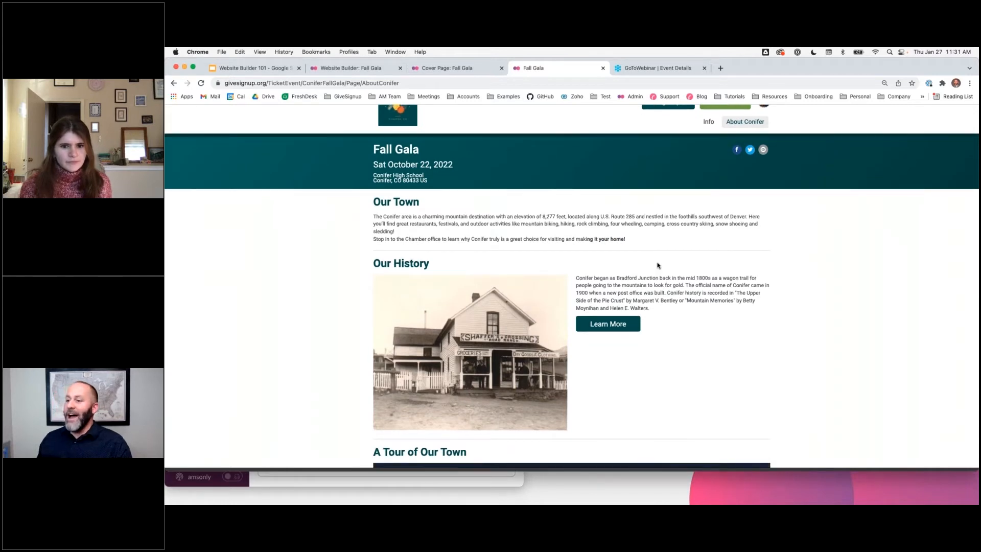
- Test the Learn More link in the Our History section, then return to the published Fall Gala site
{"action": "scroll", "coordinate": [659, 261], "scroll_direction": "down", "scroll_amount": 1}
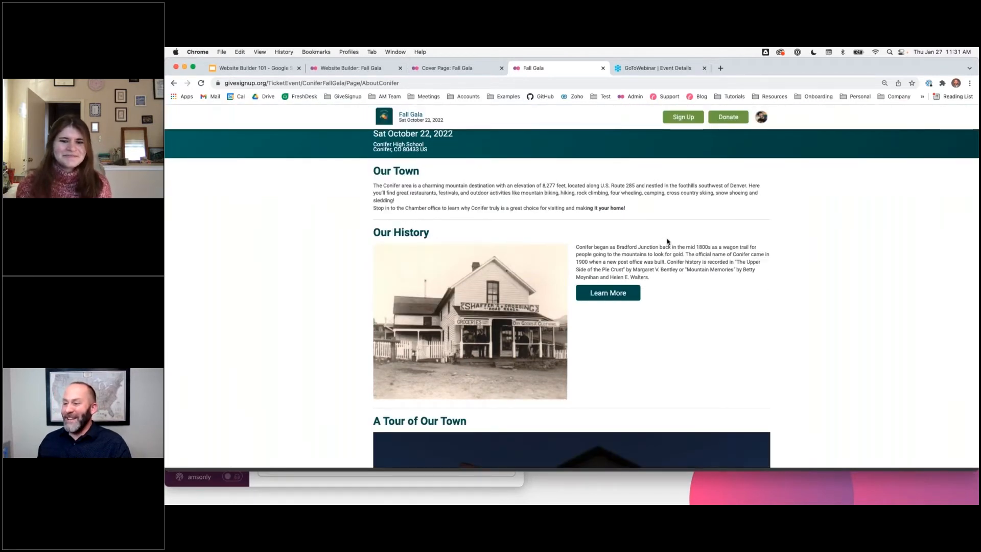
{"action": "scroll", "coordinate": [605, 256], "scroll_direction": "down", "scroll_amount": 2}
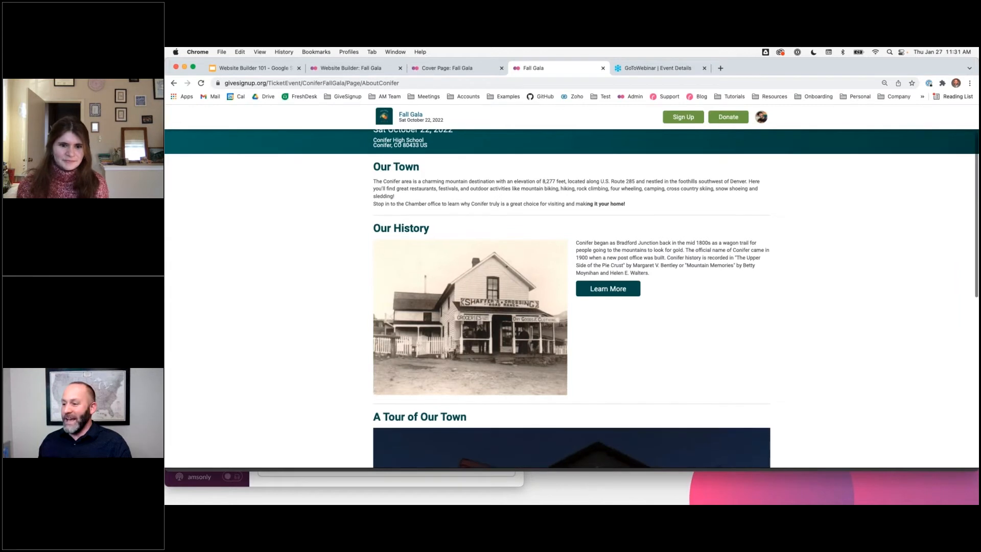
{"action": "left_click", "coordinate": [607, 233]}
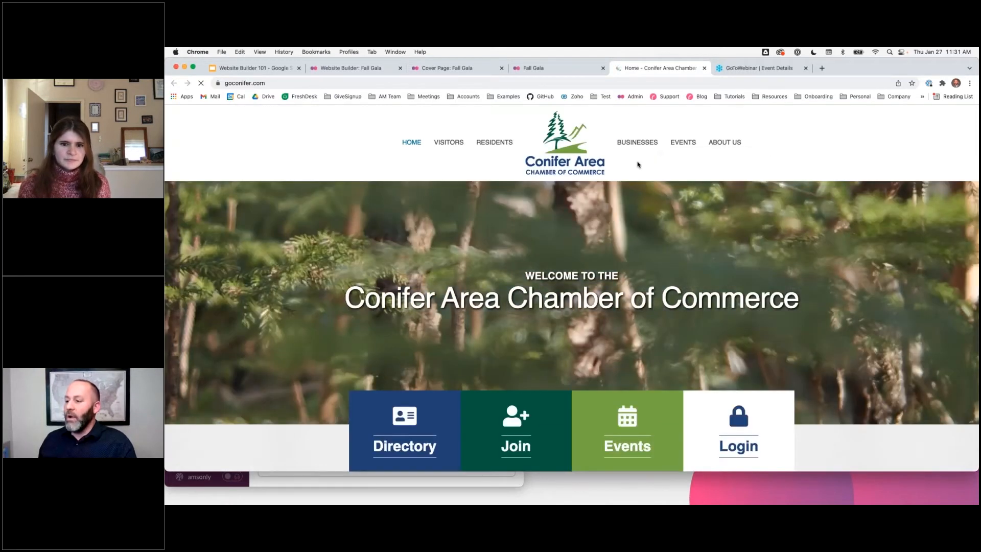
{"action": "left_click", "coordinate": [533, 68]}
- Play the A Tour of Our Town video briefly, pause it and close the video overlay
{"action": "left_click", "coordinate": [568, 265]}
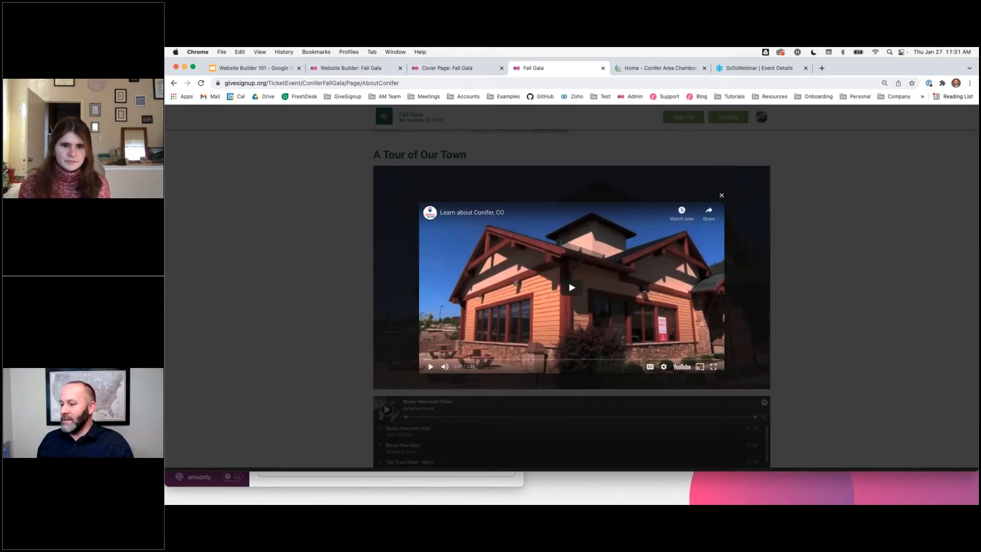
{"action": "left_click", "coordinate": [573, 286]}
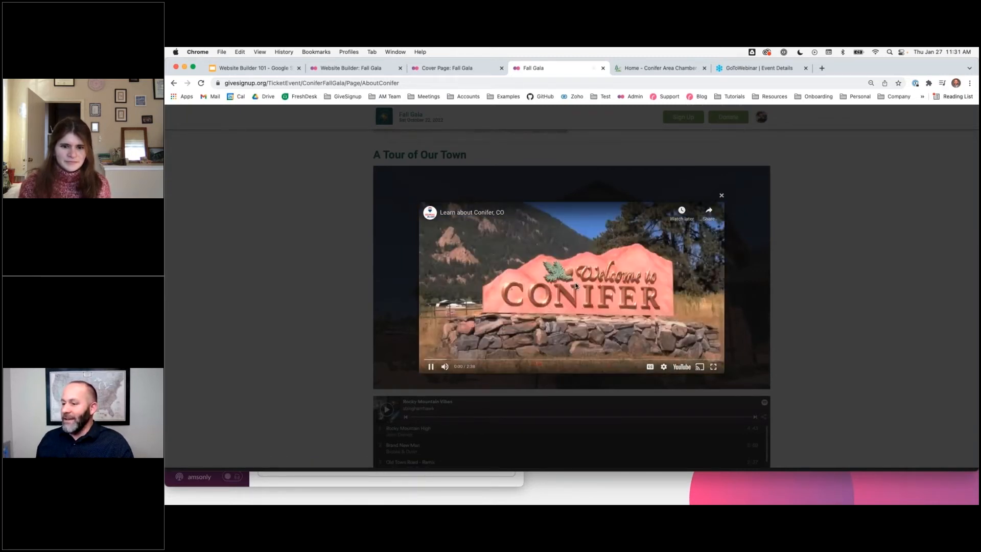
{"action": "left_click", "coordinate": [430, 370]}
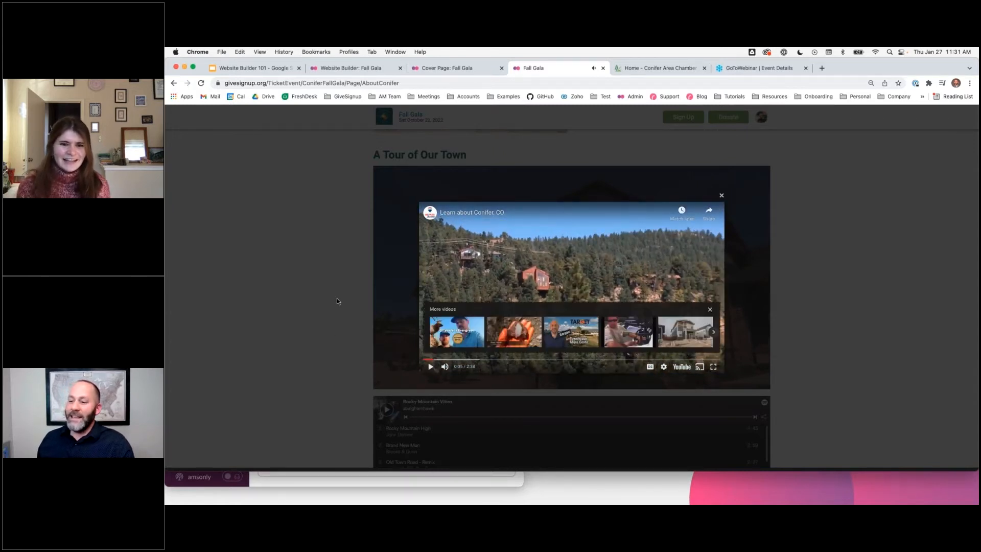
{"action": "left_click", "coordinate": [313, 267]}
- Play Rocky Mountain High in the embedded Rocky Mountain Vibes playlist and look over the rest of the page
{"action": "scroll", "coordinate": [313, 266], "scroll_direction": "down", "scroll_amount": 3}
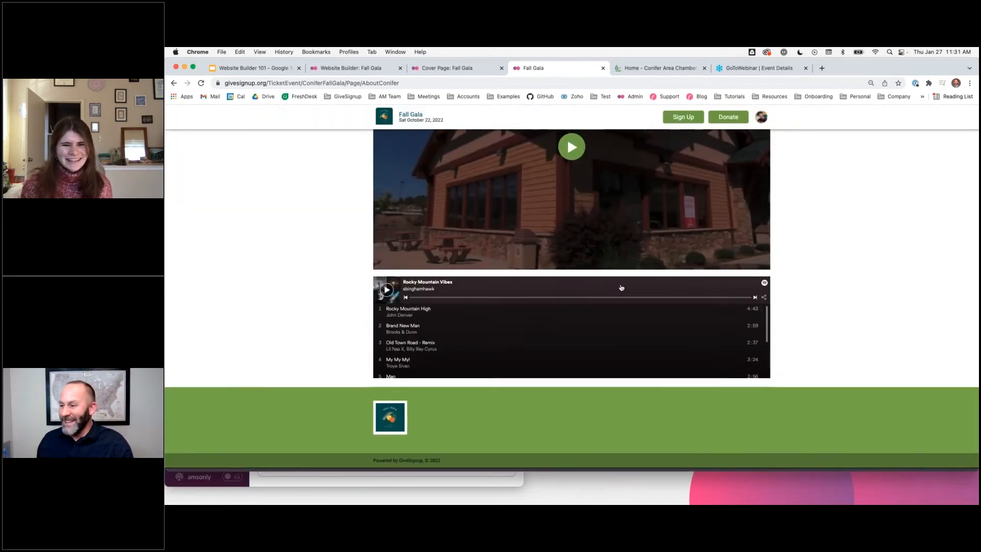
{"action": "scroll", "coordinate": [621, 286], "scroll_direction": "up", "scroll_amount": 1}
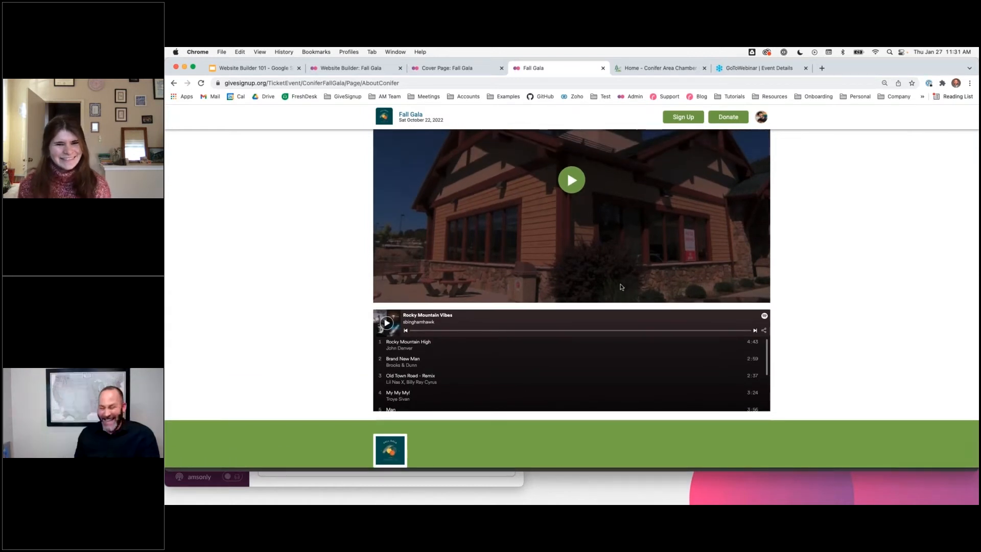
{"action": "left_click", "coordinate": [387, 324]}
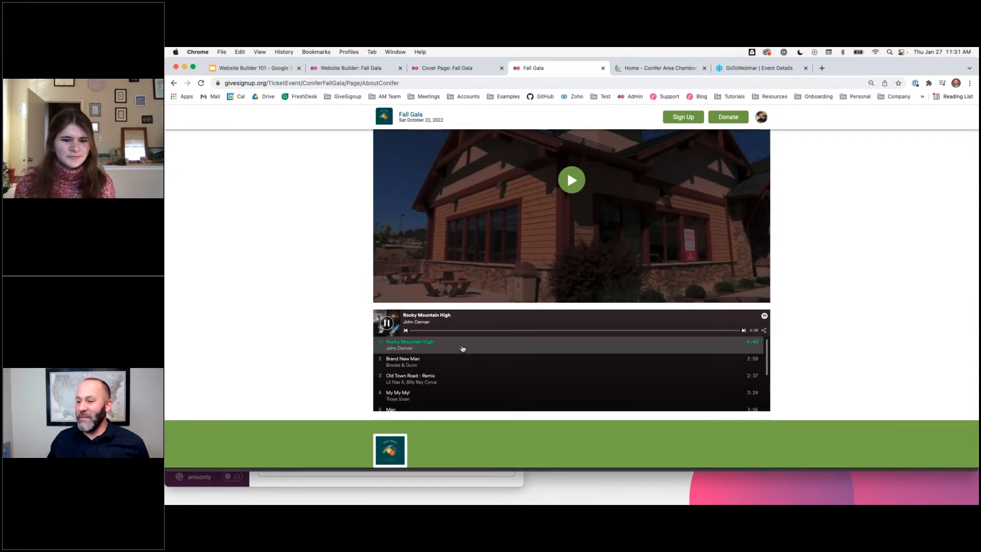
{"action": "scroll", "coordinate": [462, 348], "scroll_direction": "up", "scroll_amount": 5}
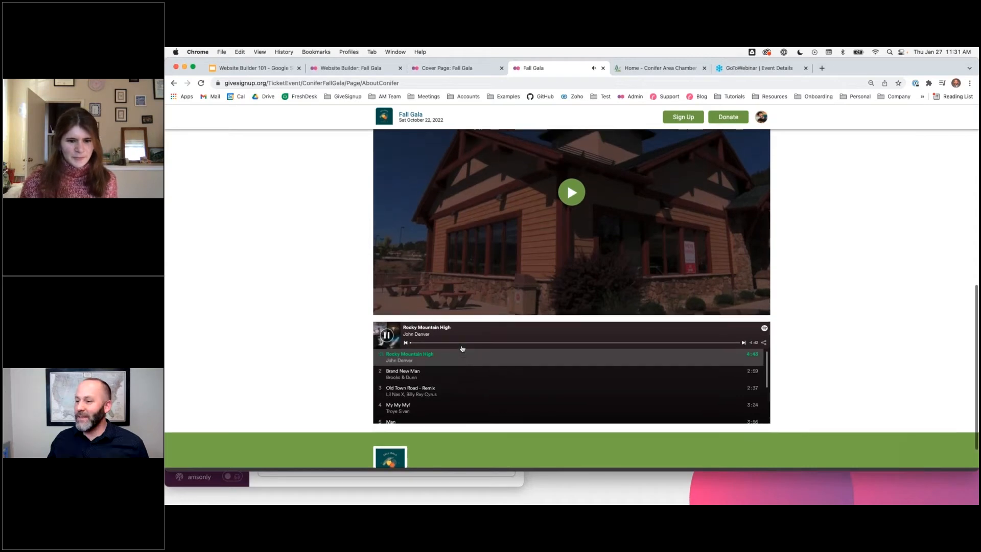
{"action": "scroll", "coordinate": [462, 348], "scroll_direction": "up", "scroll_amount": 5}
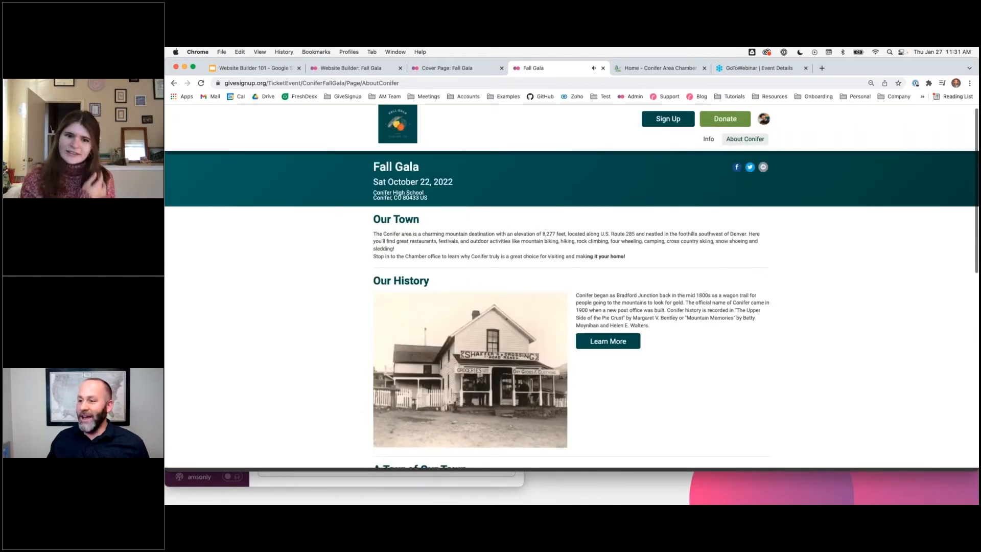
{"action": "scroll", "coordinate": [461, 347], "scroll_direction": "down", "scroll_amount": 10}
{"action": "scroll", "coordinate": [461, 348], "scroll_direction": "down", "scroll_amount": 2}
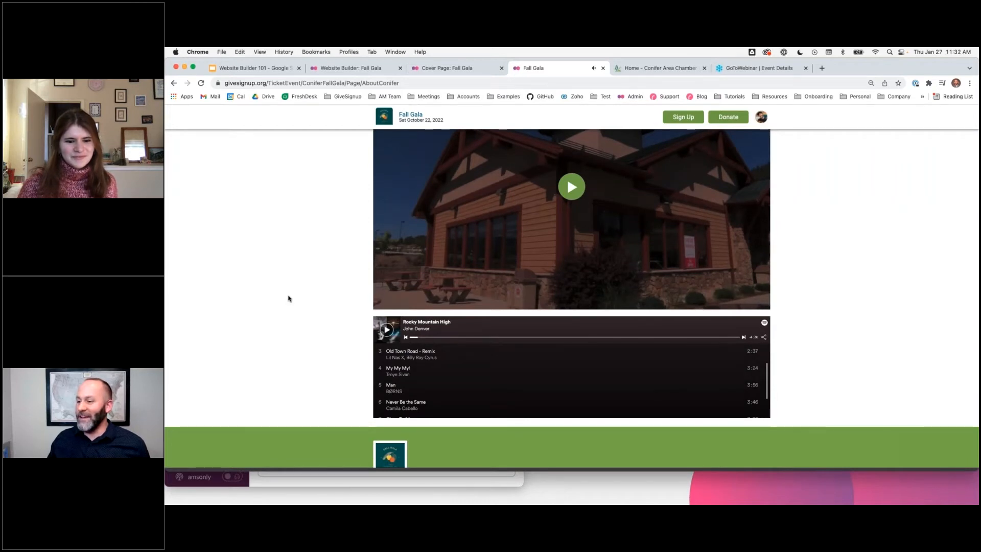
- Open the embedded playlist in Spotify, then close it and return to the About Conifer page
{"action": "left_click", "coordinate": [764, 323]}
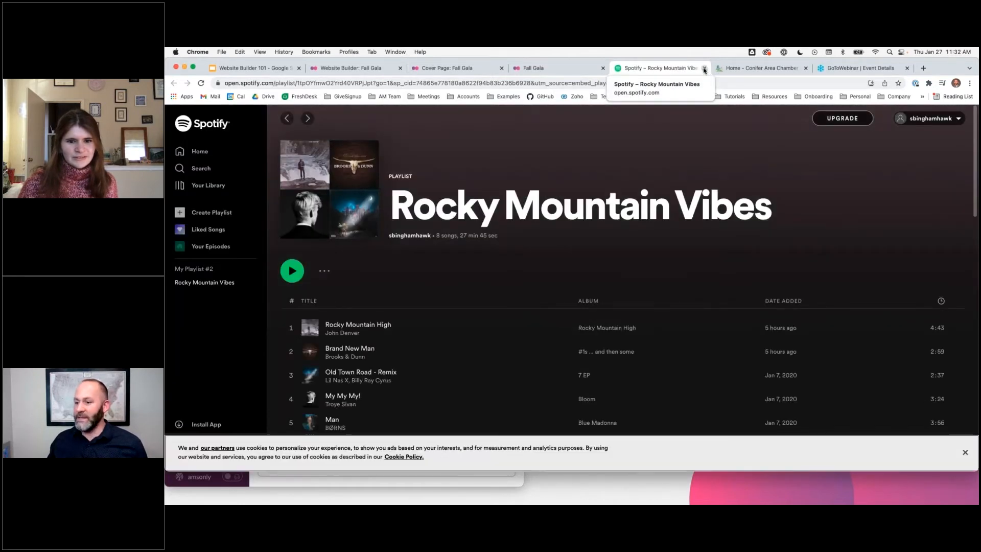
{"action": "left_click", "coordinate": [704, 68]}
{"action": "scroll", "coordinate": [480, 165], "scroll_direction": "up", "scroll_amount": 10}
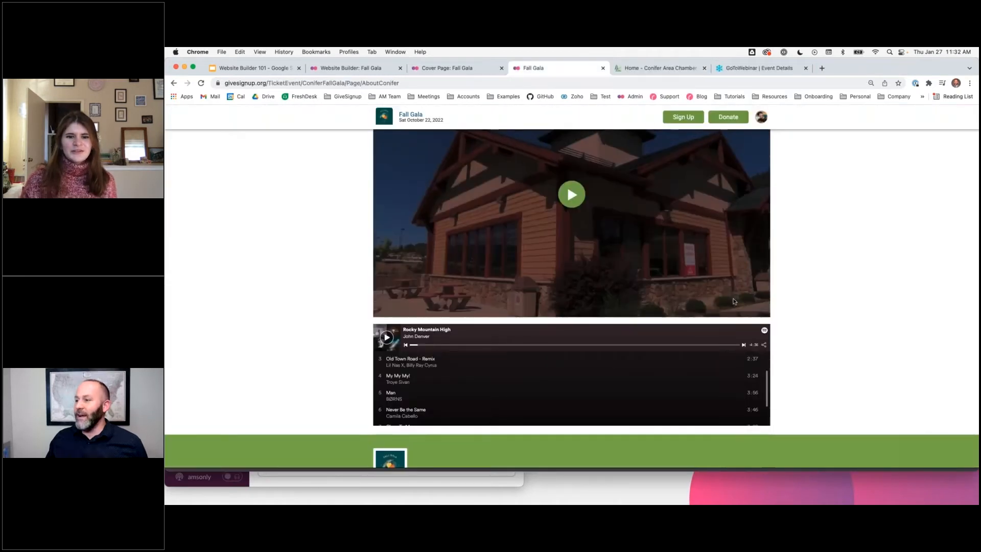
- Look at the Cover Page dashboard and Website Builder, then open the published site's cover page
{"action": "left_click", "coordinate": [473, 71]}
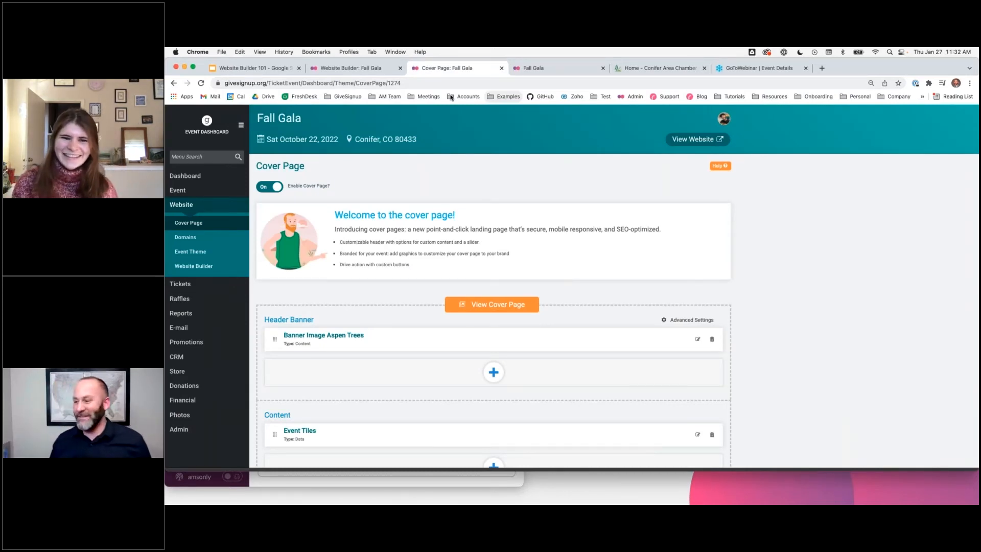
{"action": "left_click", "coordinate": [344, 70]}
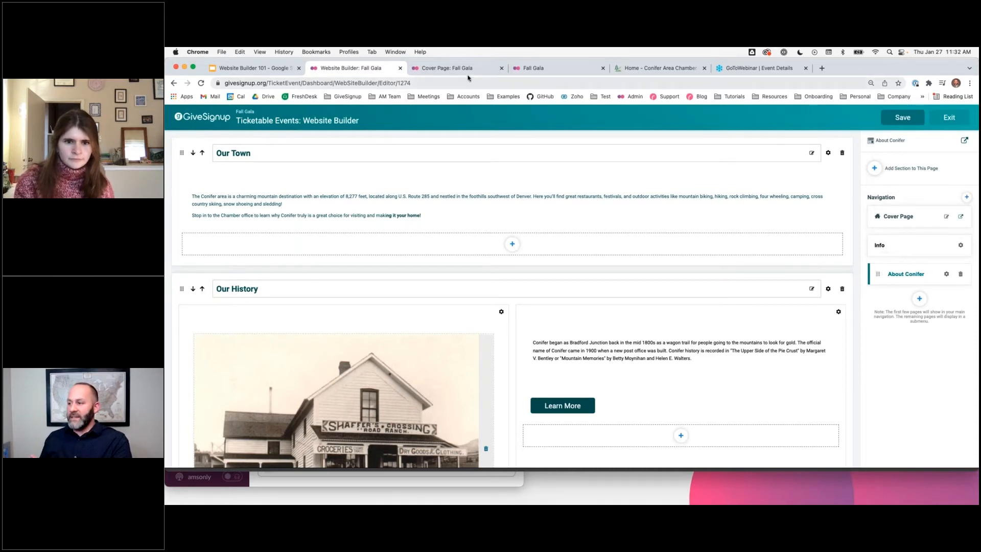
{"action": "left_click", "coordinate": [561, 71]}
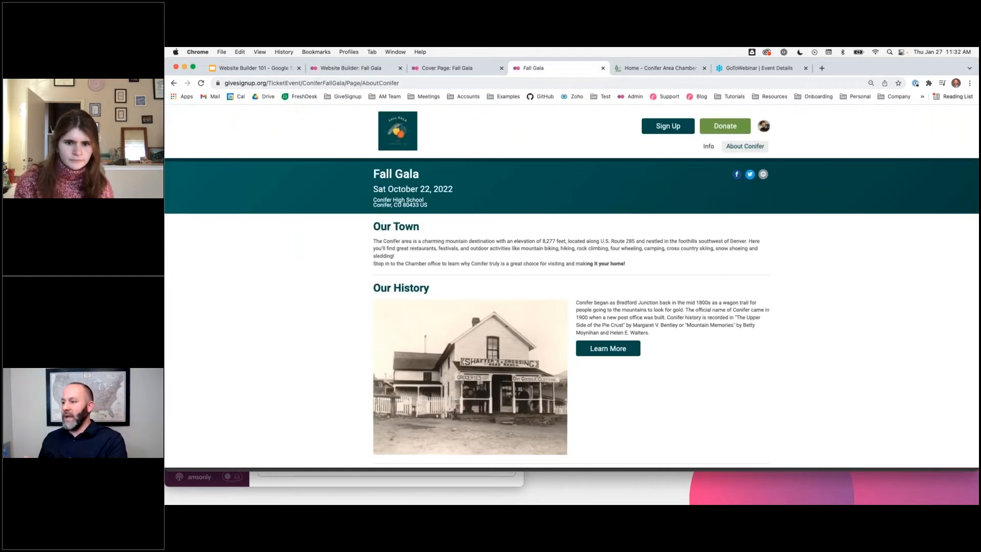
{"action": "left_click", "coordinate": [396, 131]}
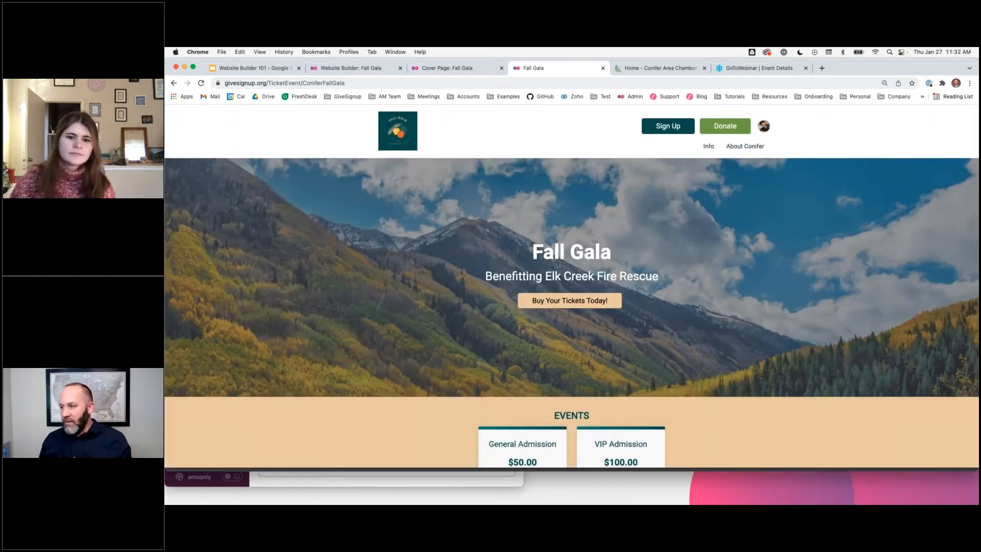
- Open the published Info page and examine its contact, ticket, donation, information and location sections
{"action": "left_click", "coordinate": [710, 149]}
{"action": "scroll", "coordinate": [671, 261], "scroll_direction": "down", "scroll_amount": 3}
{"action": "scroll", "coordinate": [671, 261], "scroll_direction": "up", "scroll_amount": 2}
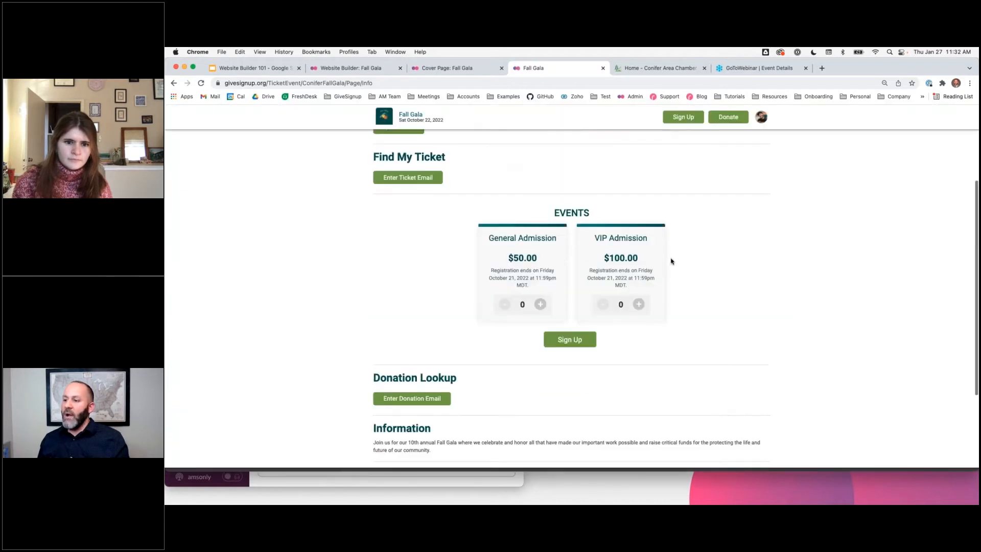
{"action": "scroll", "coordinate": [671, 261], "scroll_direction": "down", "scroll_amount": 3}
{"action": "scroll", "coordinate": [670, 260], "scroll_direction": "up", "scroll_amount": 1}
{"action": "scroll", "coordinate": [670, 259], "scroll_direction": "down", "scroll_amount": 1}
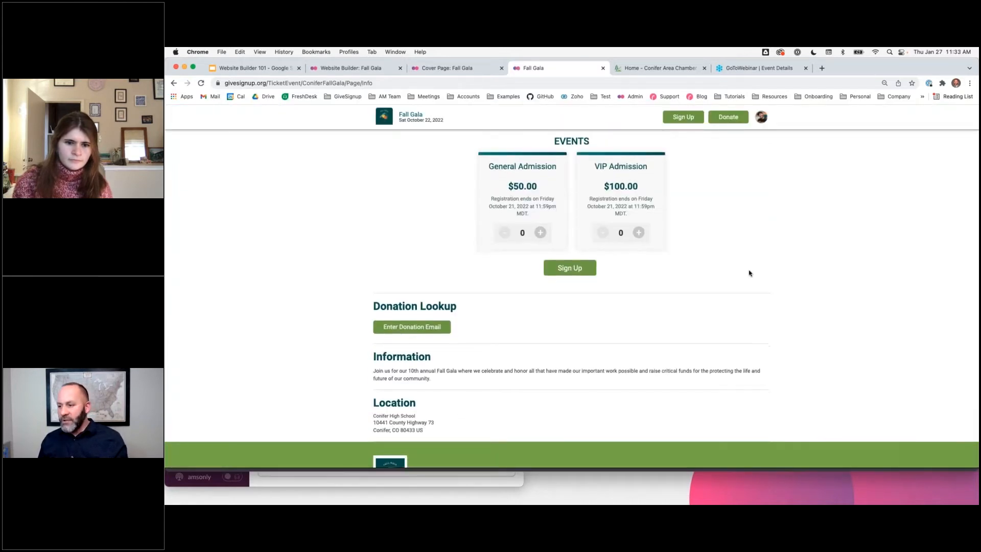
{"action": "scroll", "coordinate": [758, 265], "scroll_direction": "down", "scroll_amount": 1}
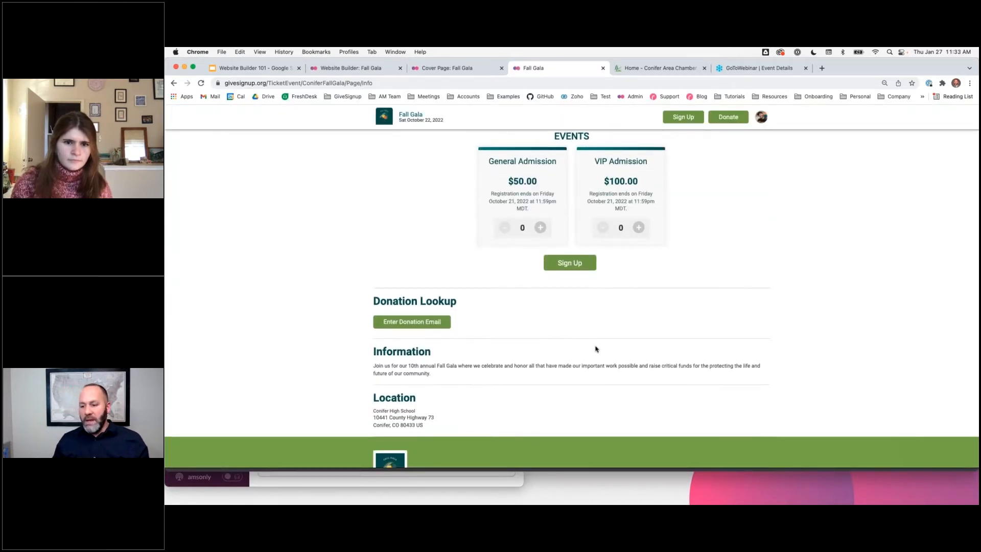
{"action": "scroll", "coordinate": [583, 348], "scroll_direction": "up", "scroll_amount": 3}
{"action": "scroll", "coordinate": [479, 298], "scroll_direction": "down", "scroll_amount": 4}
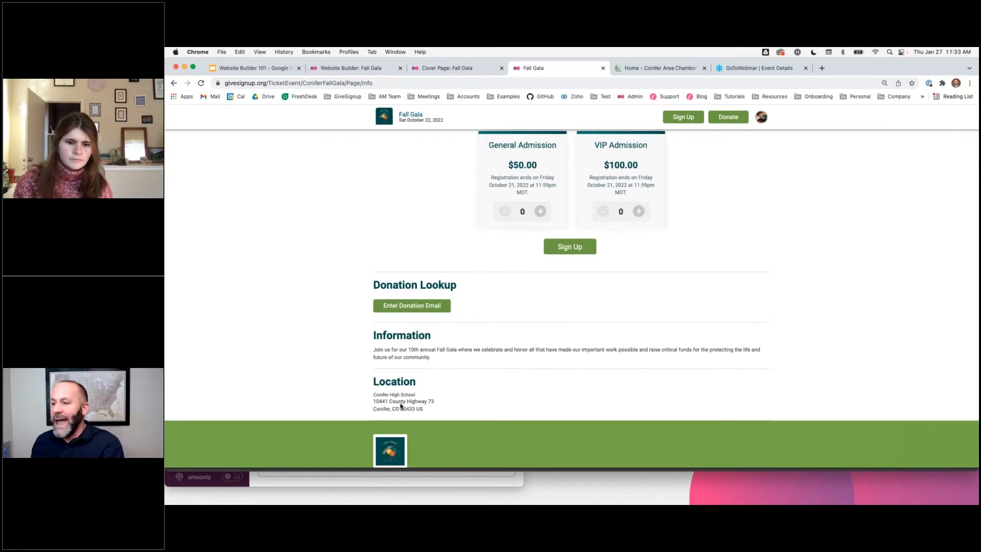
{"action": "scroll", "coordinate": [408, 403], "scroll_direction": "up", "scroll_amount": 5}
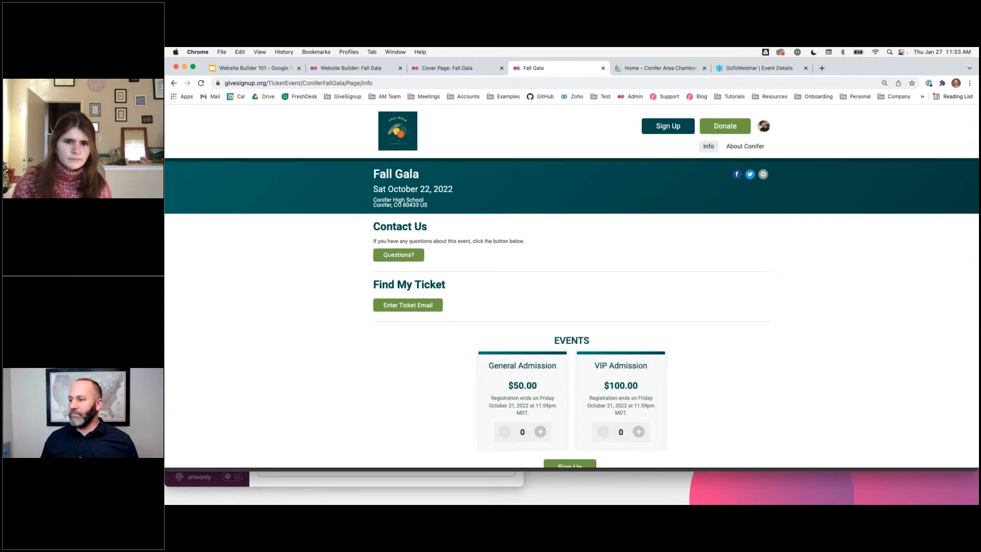
- Return to the Website Builder and add a navigation dropdown titled Event Guide below About Conifer
{"action": "left_click", "coordinate": [456, 66]}
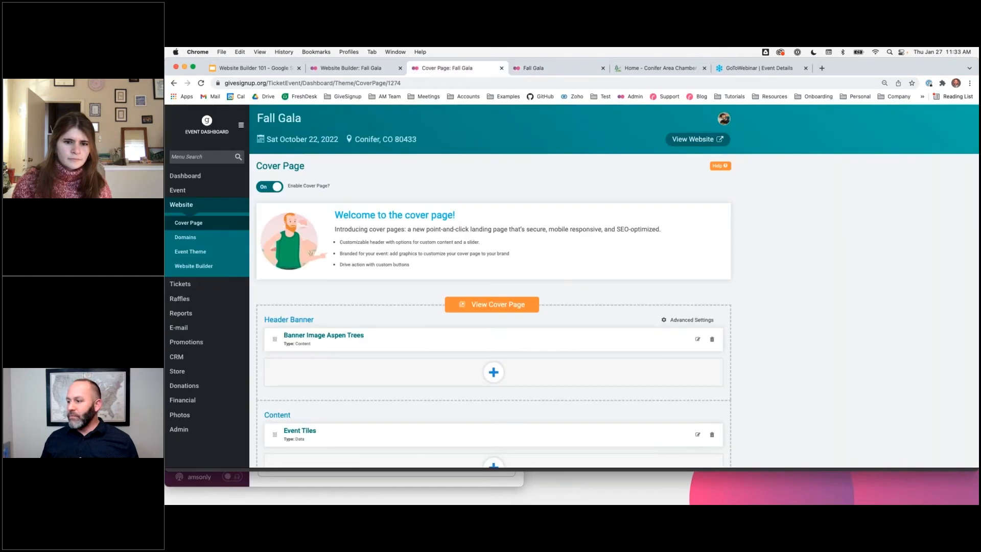
{"action": "left_click", "coordinate": [337, 68]}
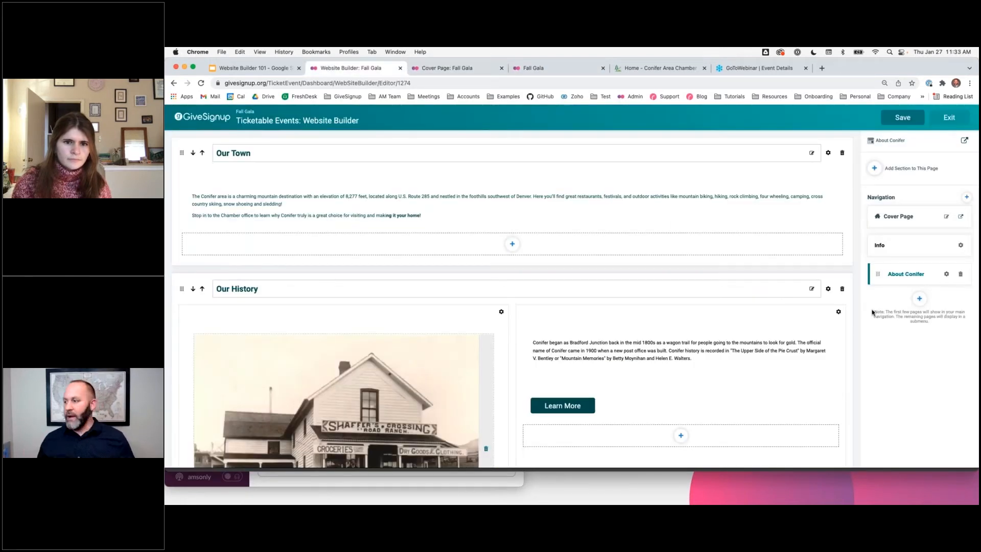
{"action": "left_click", "coordinate": [919, 299]}
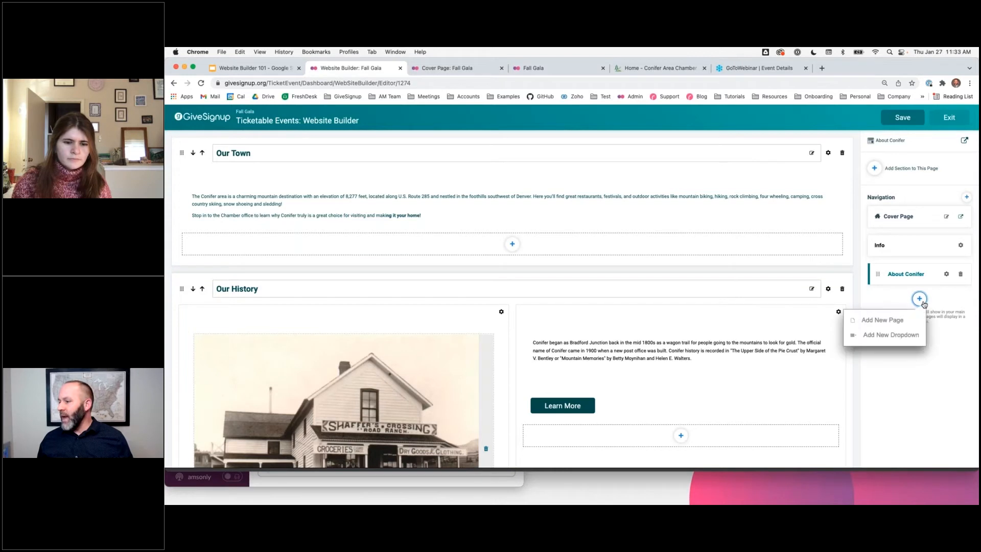
{"action": "left_click", "coordinate": [873, 335]}
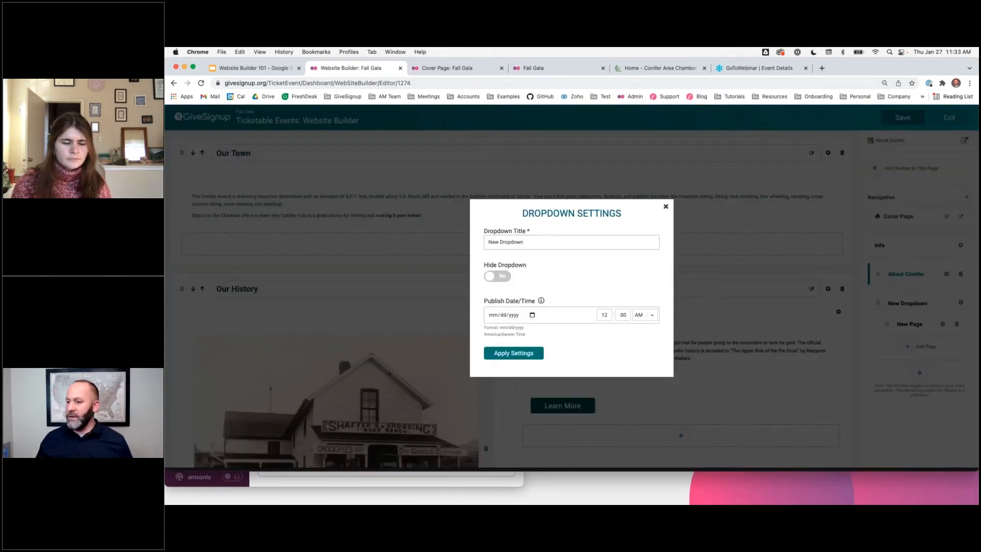
{"action": "triple_click", "coordinate": [529, 247]}
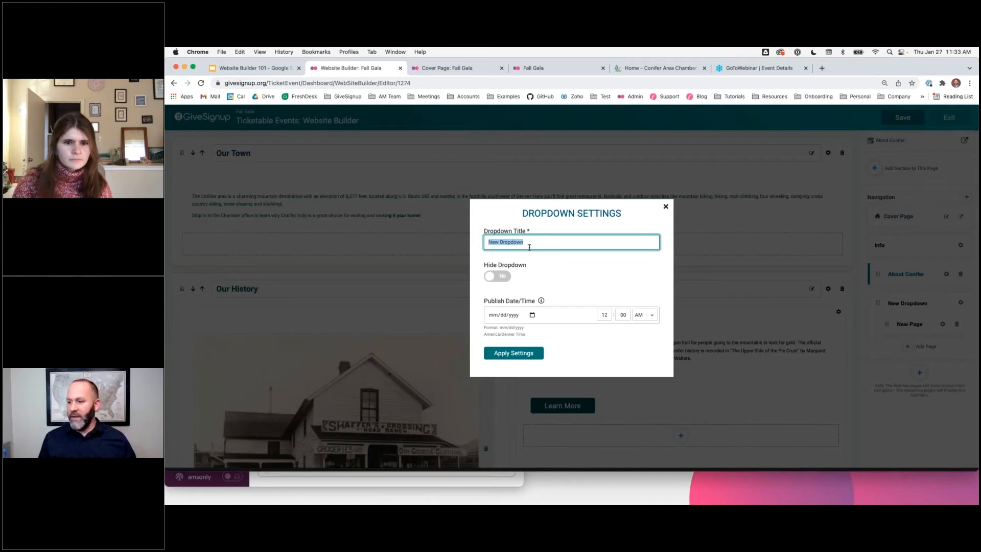
{"action": "type", "text": "Event Guide"}
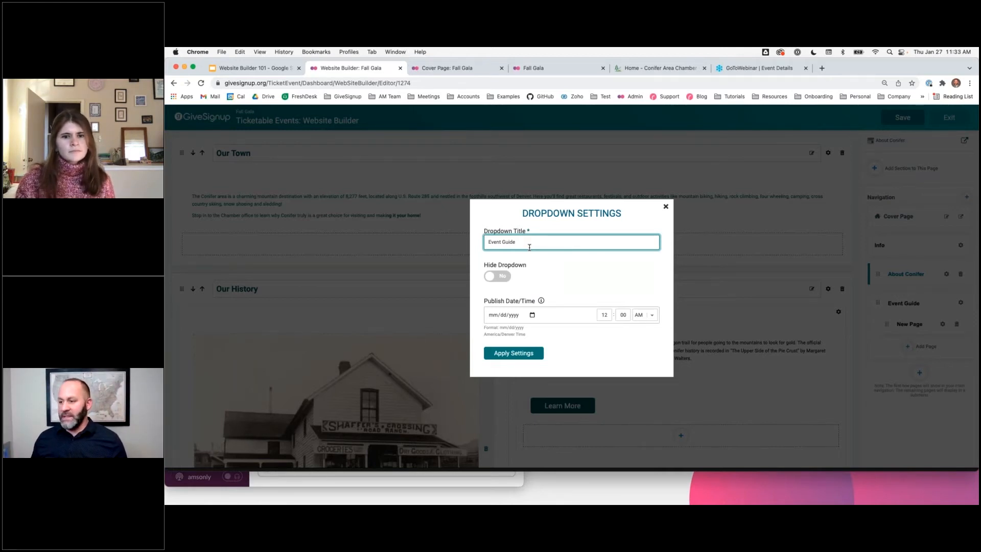
{"action": "left_click", "coordinate": [513, 353]}
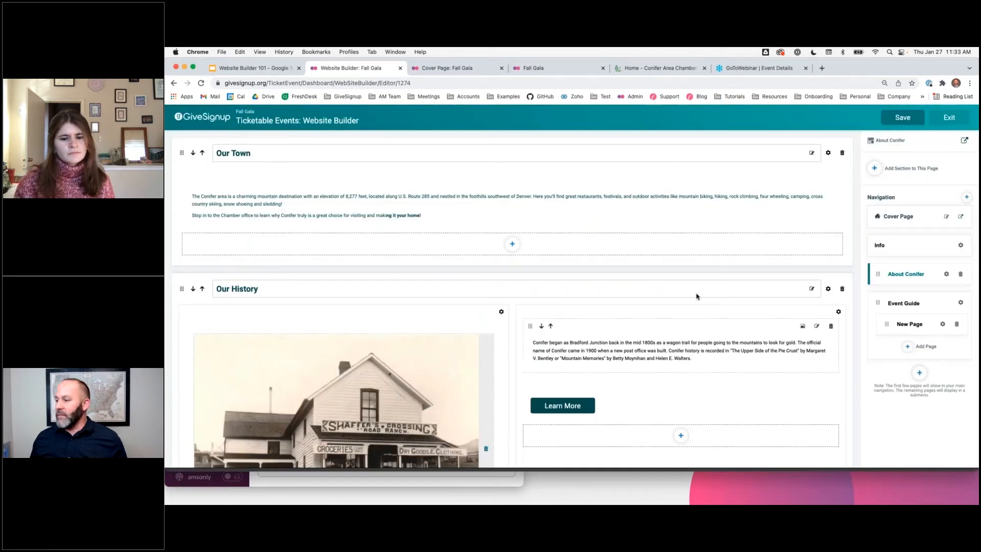
- Rename the new page under the Event Guide dropdown as Event Schedule
{"action": "scroll", "coordinate": [898, 305], "scroll_direction": "down", "scroll_amount": 1}
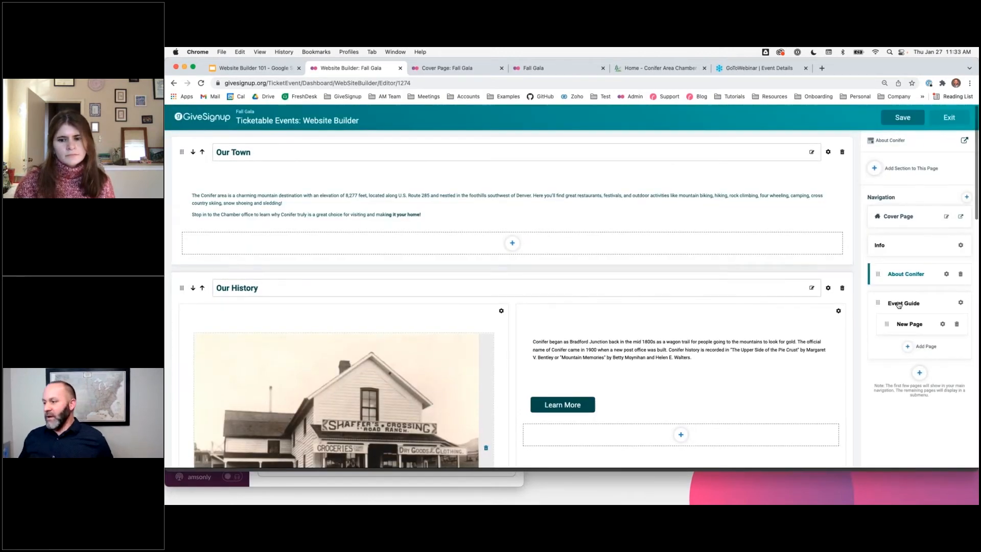
{"action": "scroll", "coordinate": [899, 305], "scroll_direction": "down", "scroll_amount": 1}
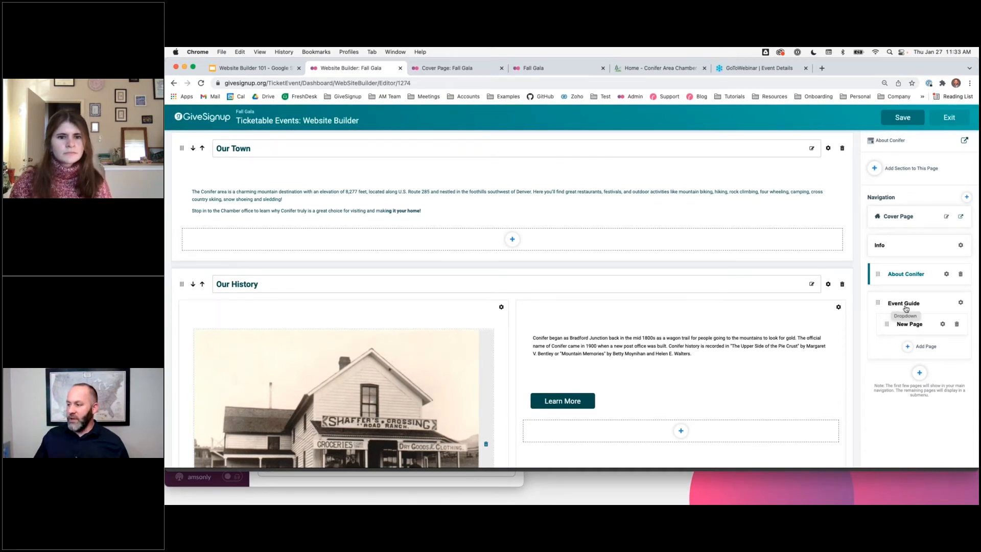
{"action": "left_click", "coordinate": [945, 325]}
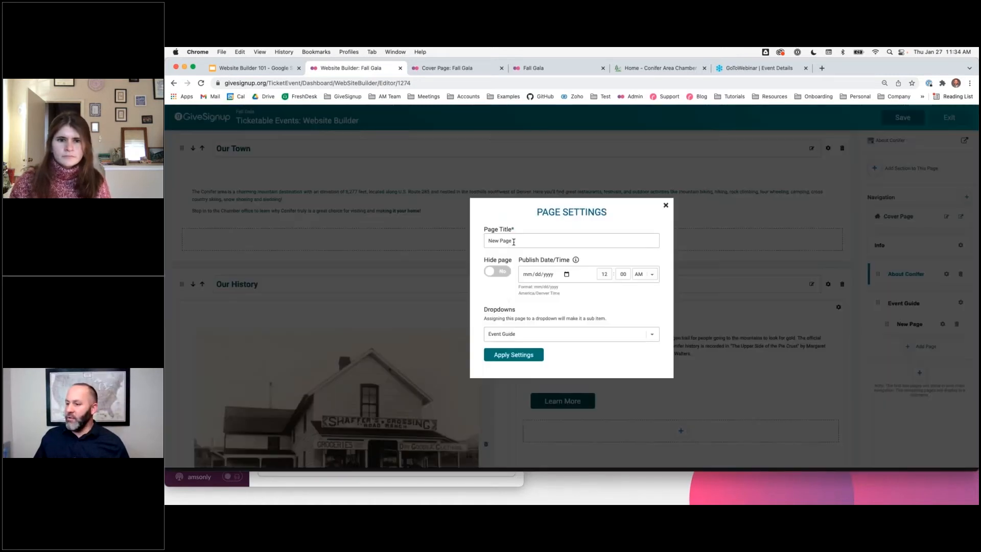
{"action": "left_click_drag", "start_coordinate": [513, 241], "coordinate": [482, 242]}
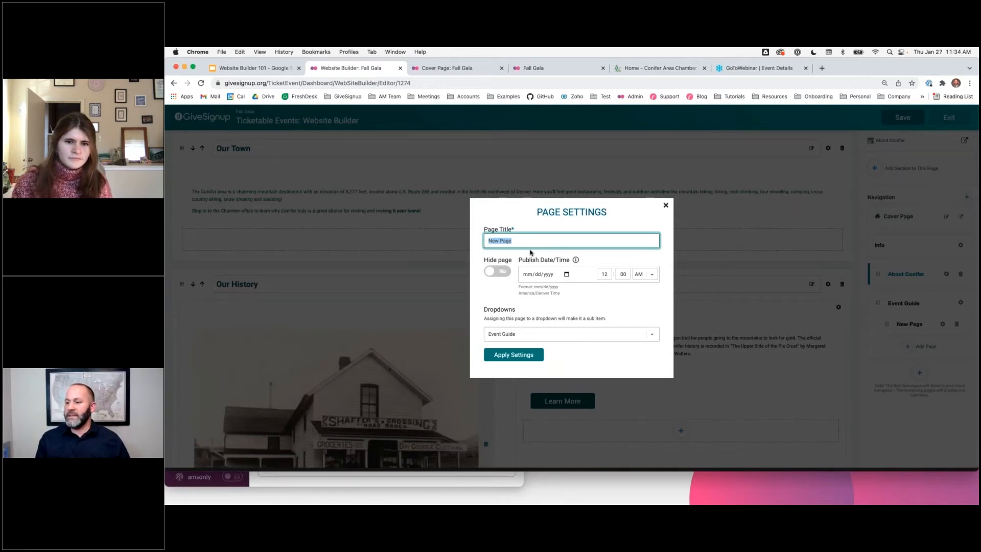
{"action": "type", "text": "Event Schdule"}
{"action": "key", "text": "BackSpace"}
{"action": "key", "text": "BackSpace"}
{"action": "key", "text": "BackSpace"}
{"action": "type", "text": "edu"}
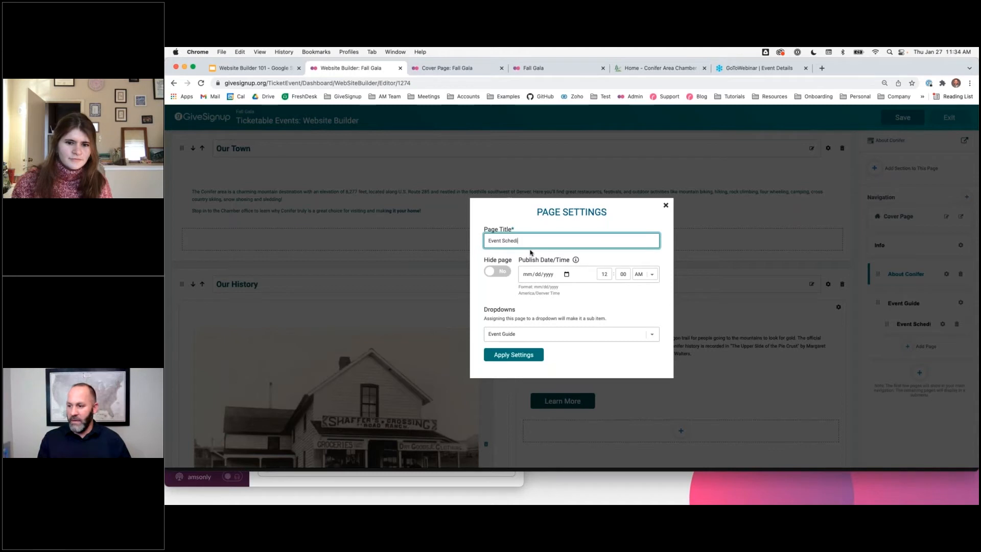
{"action": "type", "text": "le"}
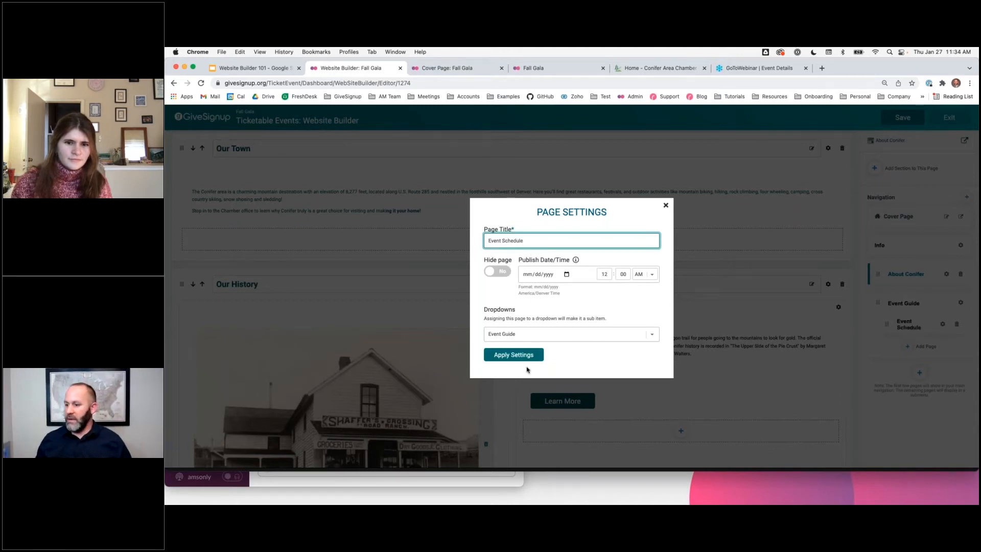
{"action": "left_click", "coordinate": [510, 353]}
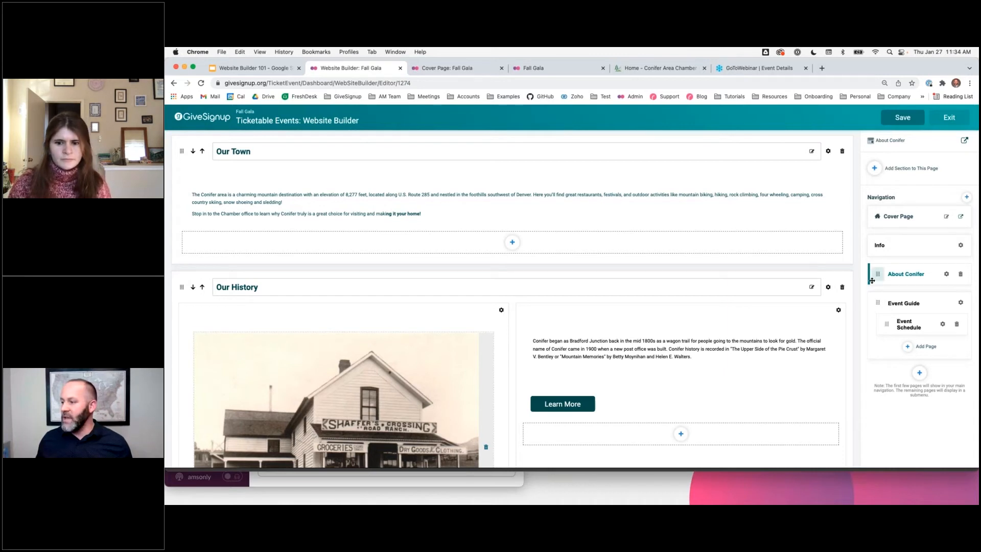
- Open the Event Schedule page and add another page titled Parking Details to the Event Guide dropdown
{"action": "left_click", "coordinate": [899, 325]}
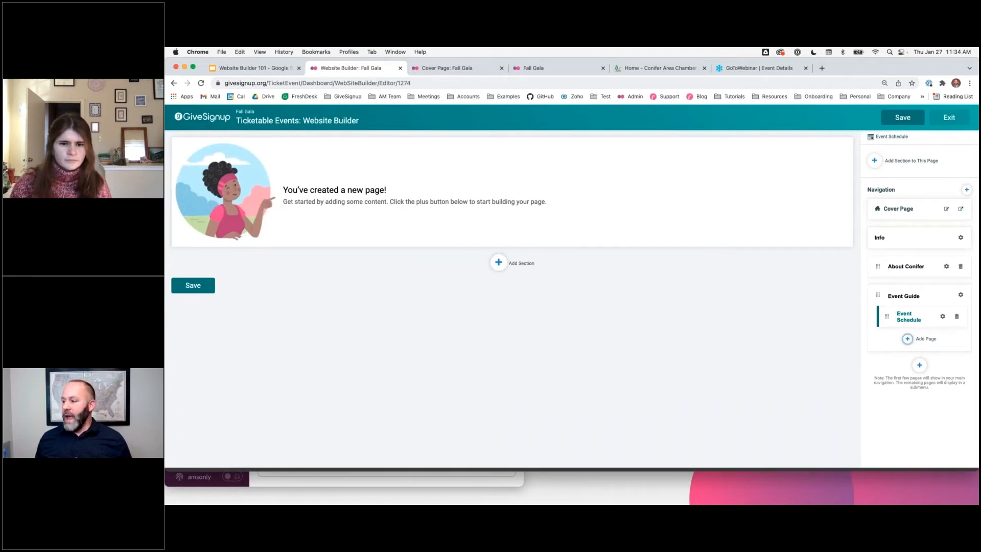
{"action": "left_click", "coordinate": [907, 339]}
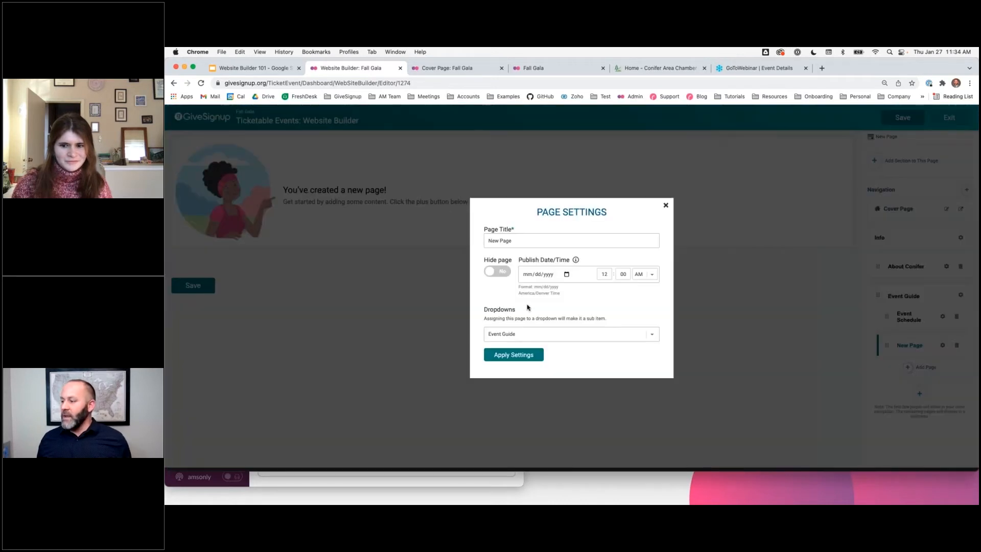
{"action": "left_click_drag", "start_coordinate": [513, 241], "coordinate": [479, 241]}
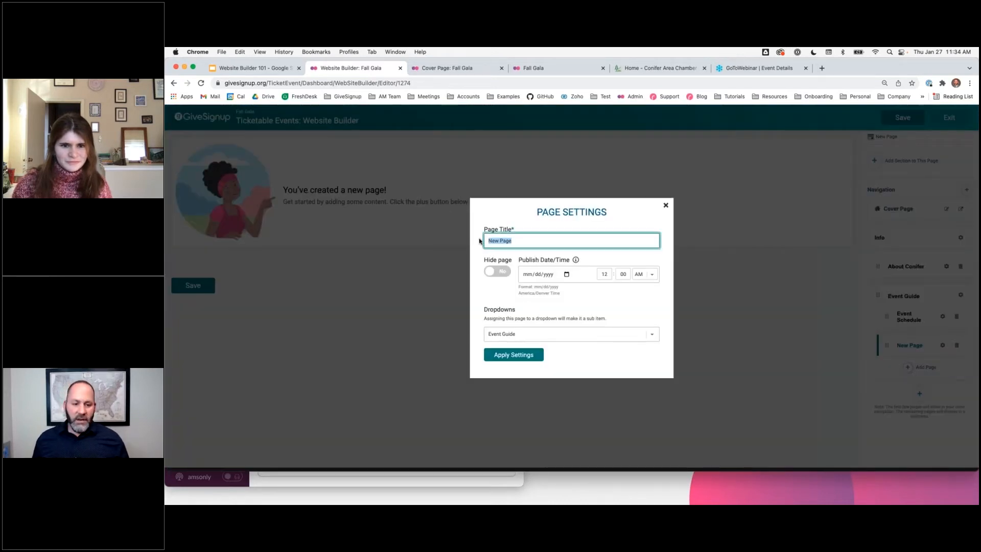
{"action": "type", "text": "Parking Details"}
{"action": "left_click", "coordinate": [539, 355]}
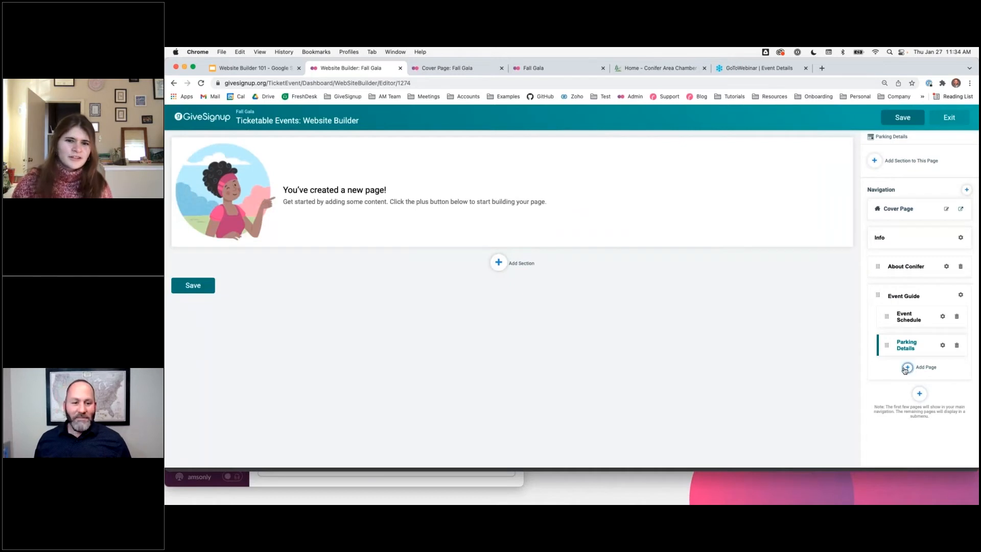
- Add a third page titled Performers to the Event Guide dropdown
{"action": "left_click", "coordinate": [907, 367]}
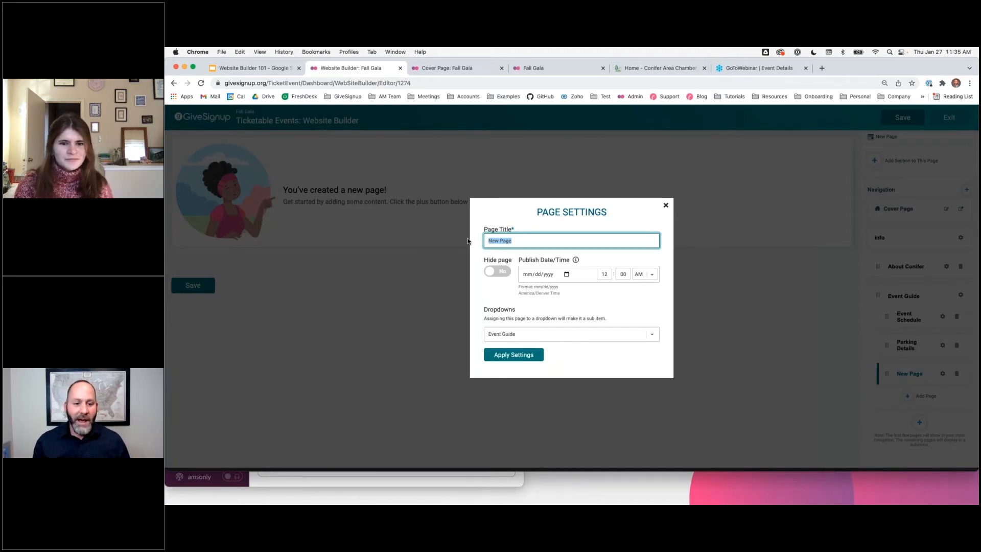
{"action": "type", "text": "Performers"}
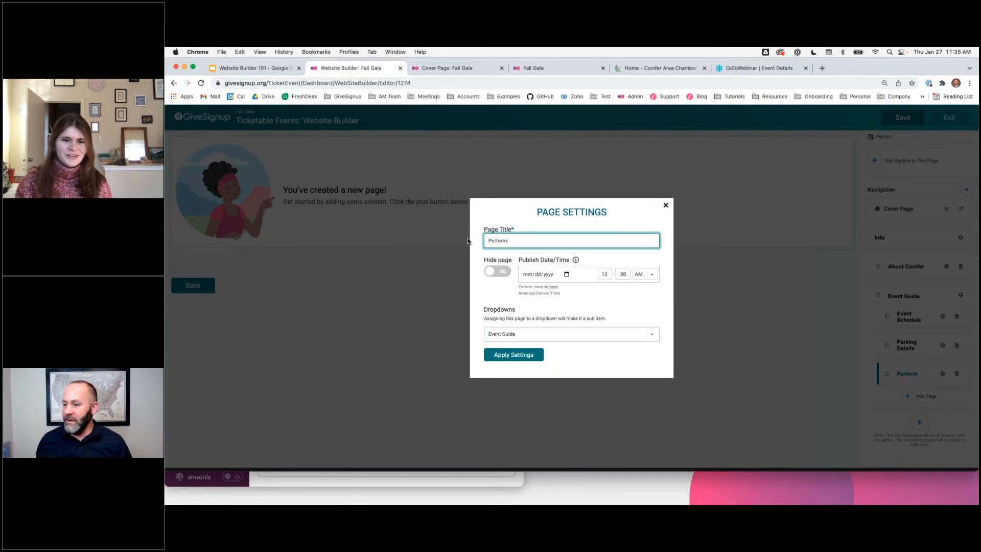
{"action": "left_click", "coordinate": [513, 356]}
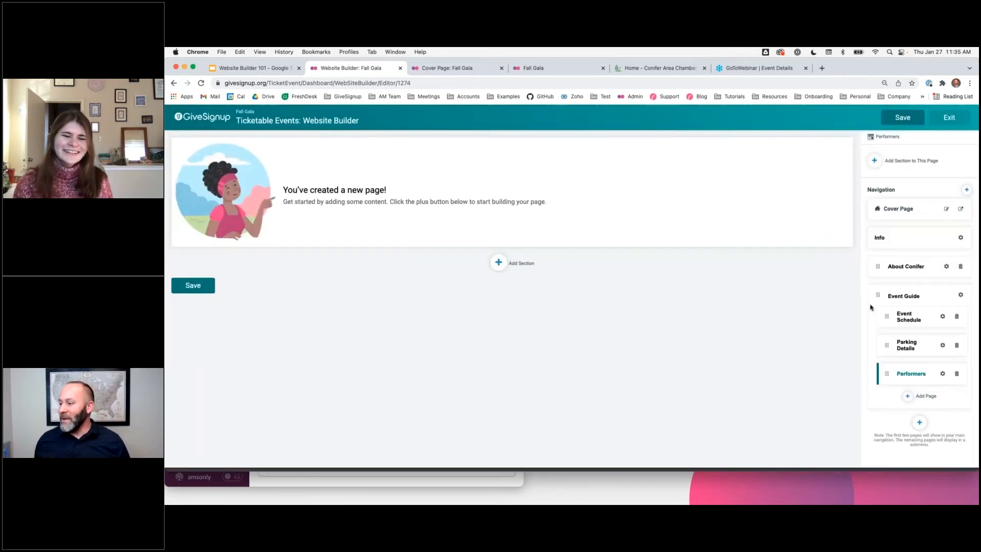
- Add a page titled Upgrade Your Experience, check its dropdown choices and keep it assigned to Event Guide
{"action": "left_click", "coordinate": [908, 397]}
{"action": "left_click", "coordinate": [518, 239]}
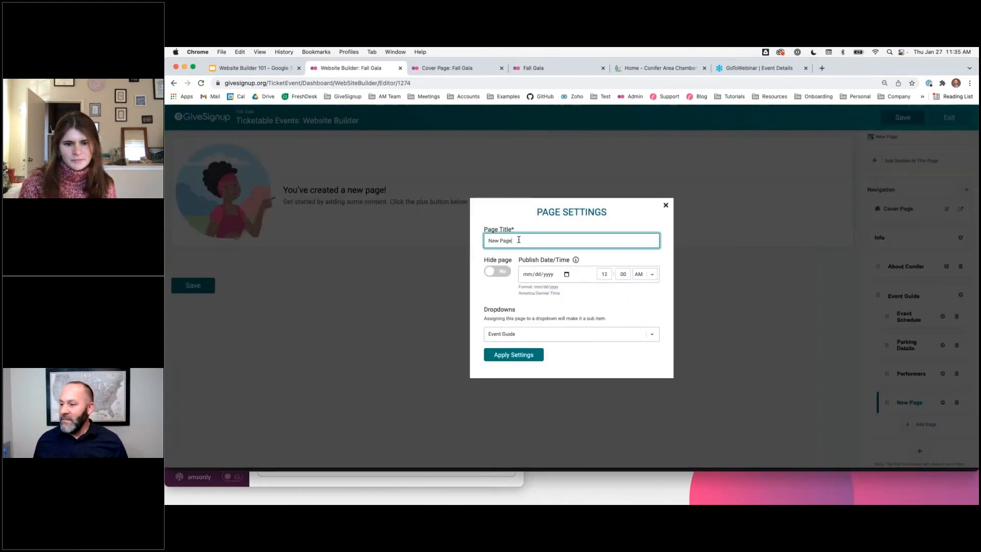
{"action": "left_click_drag", "start_coordinate": [519, 239], "coordinate": [484, 239]}
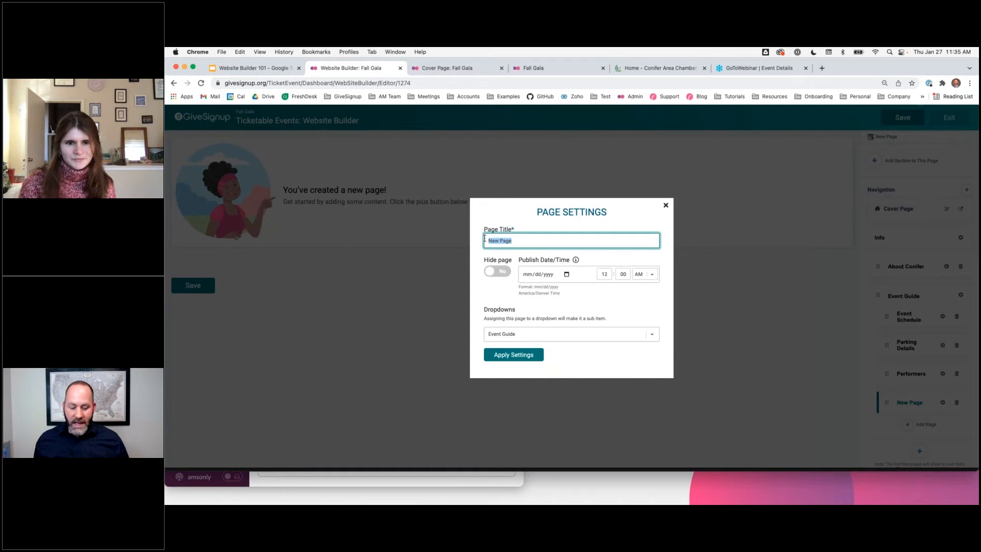
{"action": "type", "text": "Upgra"}
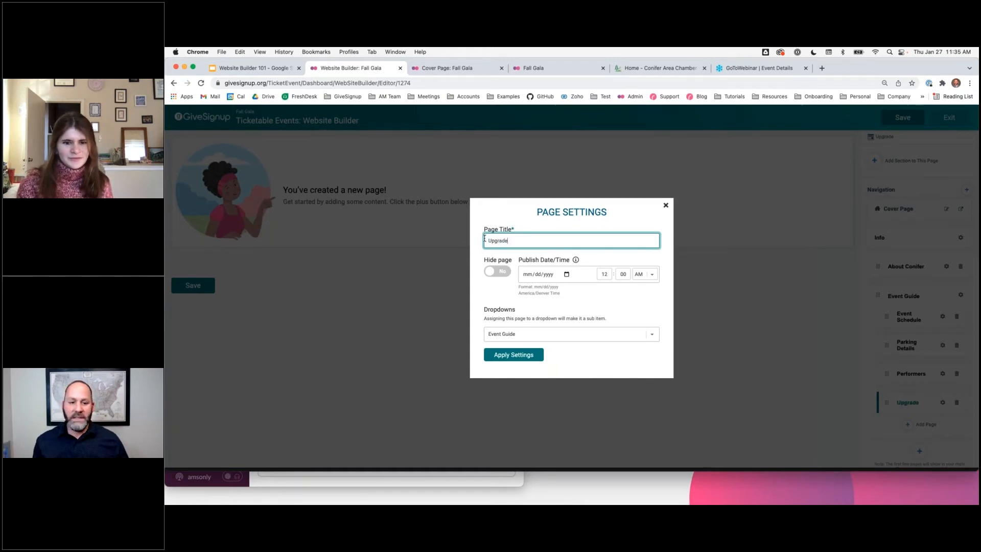
{"action": "type", "text": "de Your E"}
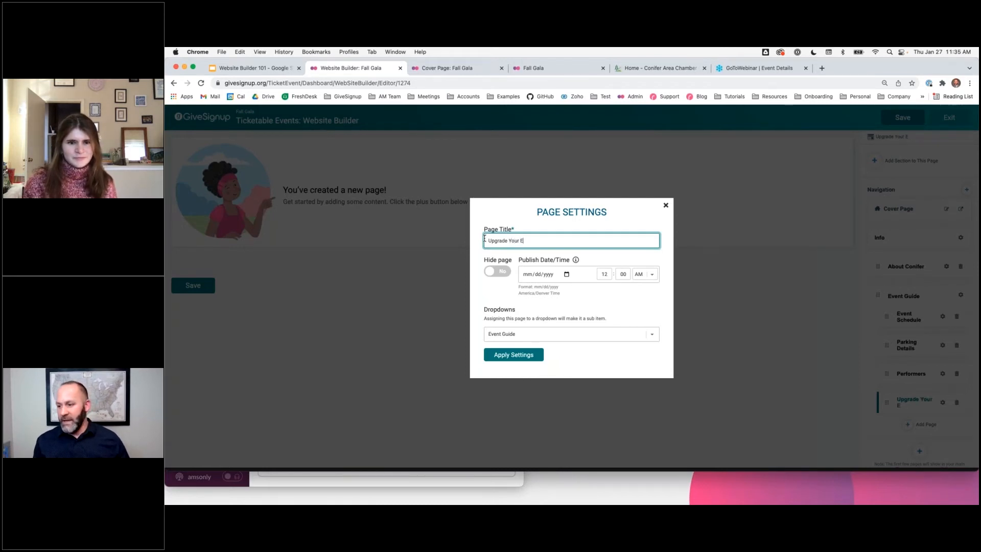
{"action": "type", "text": "xperience"}
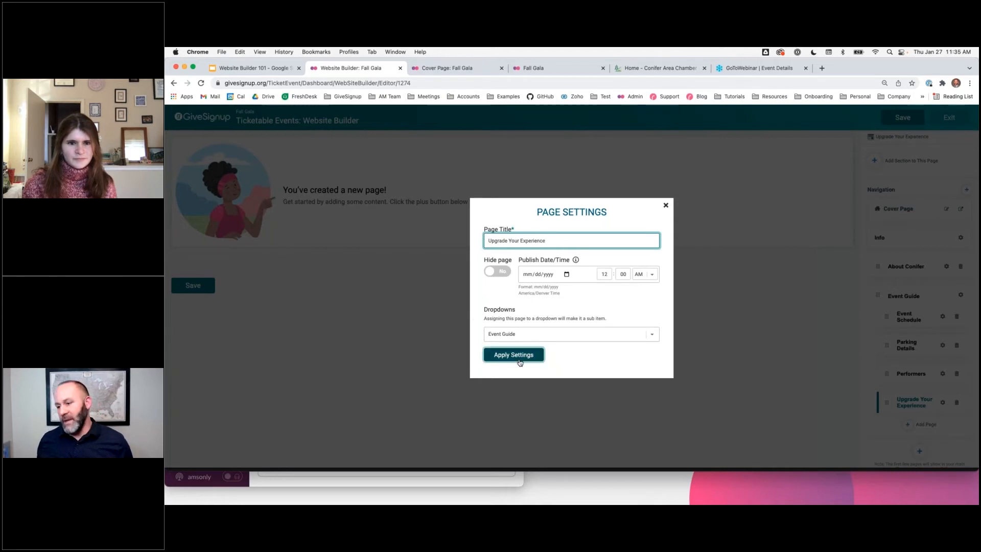
{"action": "left_click", "coordinate": [562, 336]}
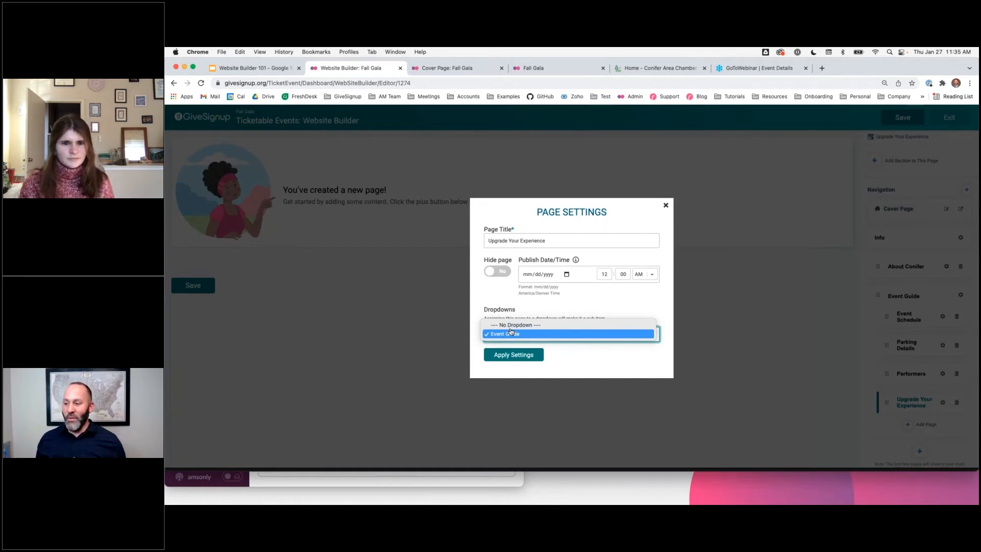
{"action": "left_click", "coordinate": [519, 335]}
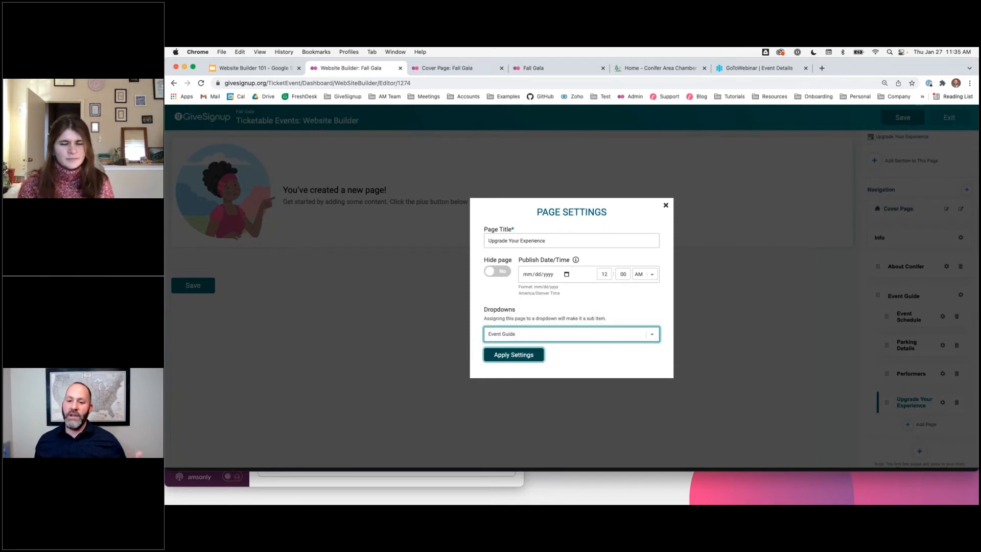
{"action": "left_click", "coordinate": [519, 353]}
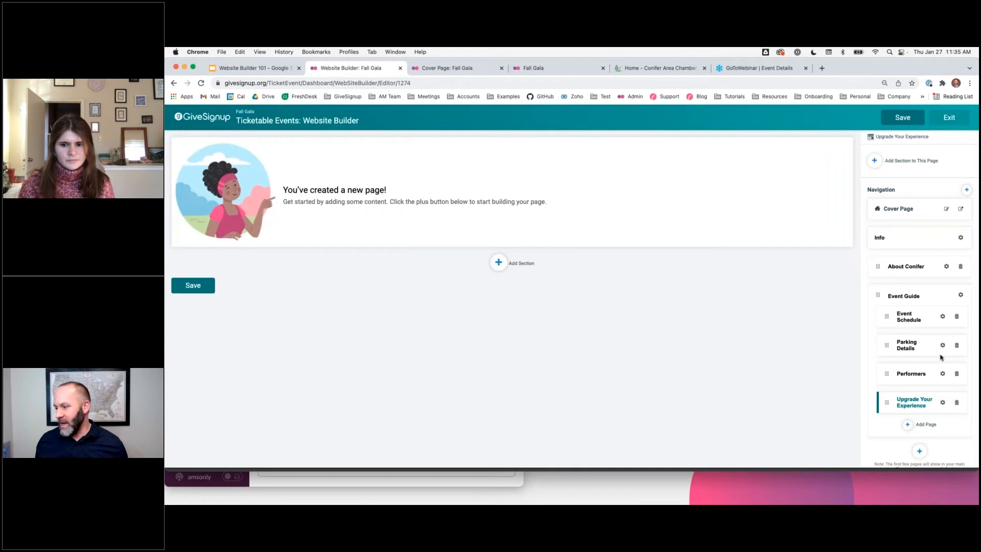
- Delete the Upgrade Your Experience page from the Event Guide dropdown
{"action": "scroll", "coordinate": [941, 357], "scroll_direction": "down", "scroll_amount": 2}
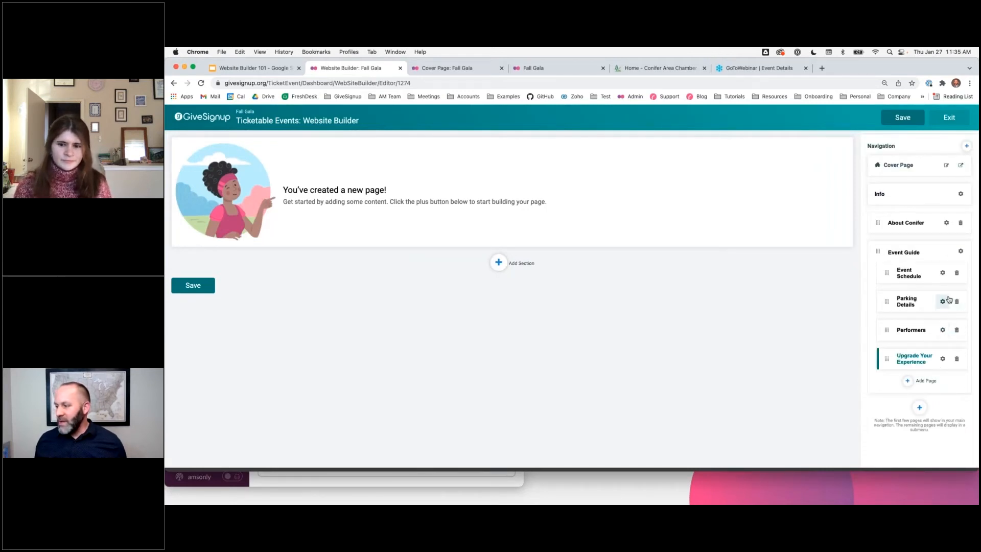
{"action": "left_click", "coordinate": [958, 361]}
{"action": "left_click", "coordinate": [544, 311]}
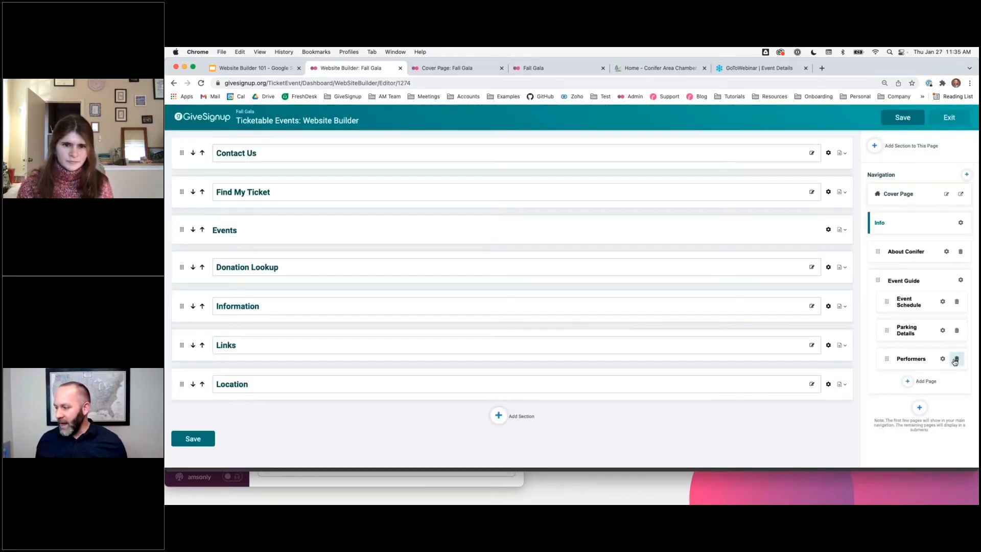
- Check the Performers page settings without changing them, and move Parking Details above Event Schedule in the Event Guide dropdown
{"action": "left_click", "coordinate": [942, 359]}
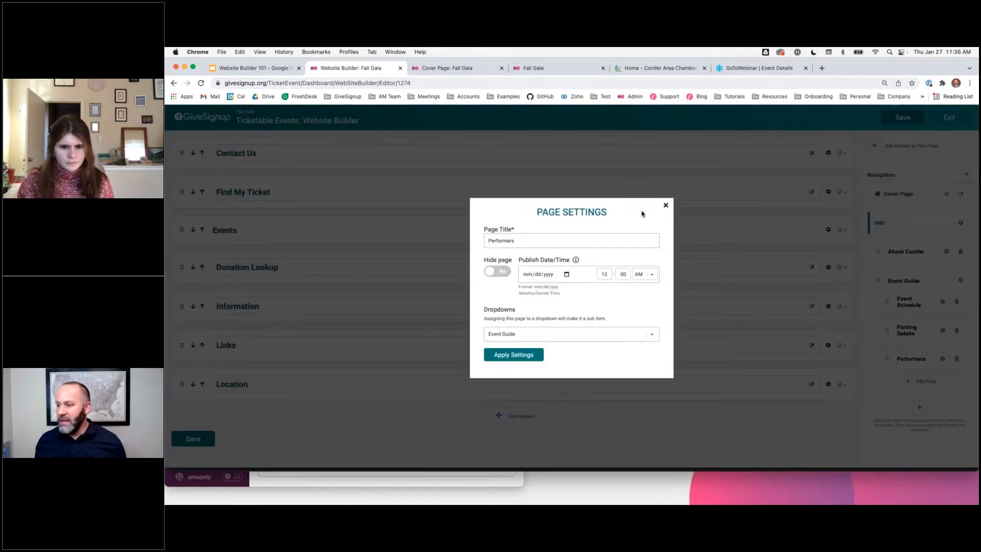
{"action": "left_click", "coordinate": [666, 206]}
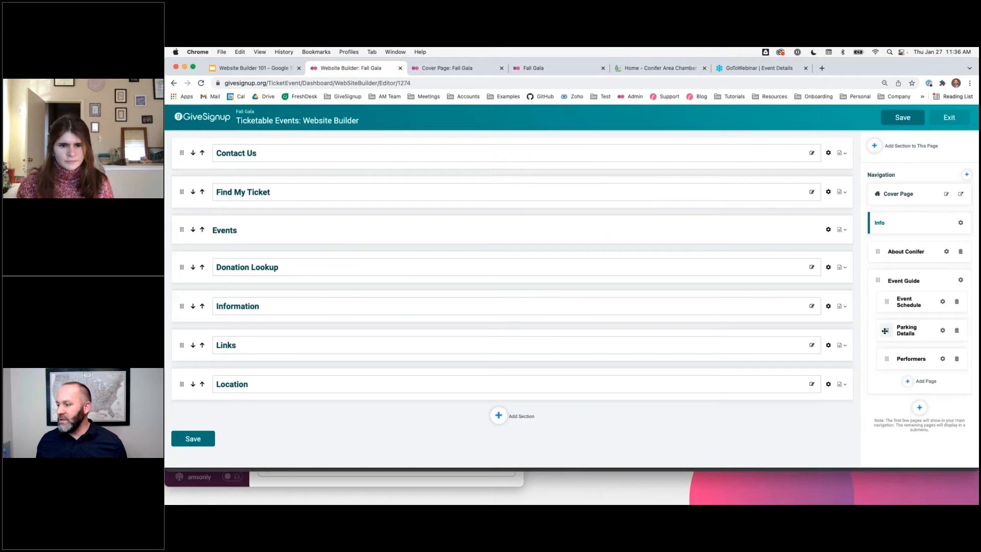
{"action": "mouse_move", "coordinate": [887, 331]}
{"action": "left_mouse_down"}
{"action": "mouse_move", "coordinate": [884, 314]}
{"action": "mouse_move", "coordinate": [889, 323]}
{"action": "left_mouse_up"}
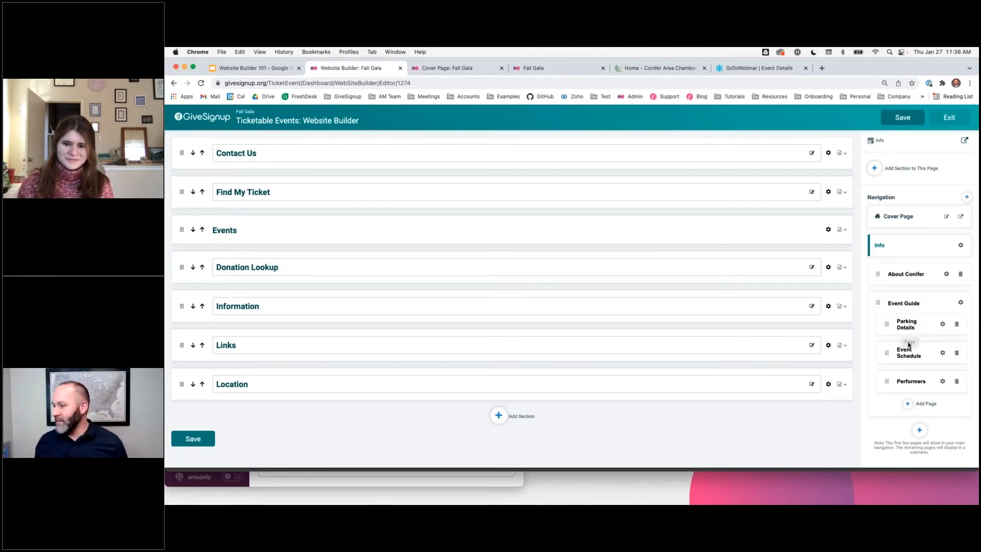
{"action": "scroll", "coordinate": [919, 301], "scroll_direction": "down", "scroll_amount": 1}
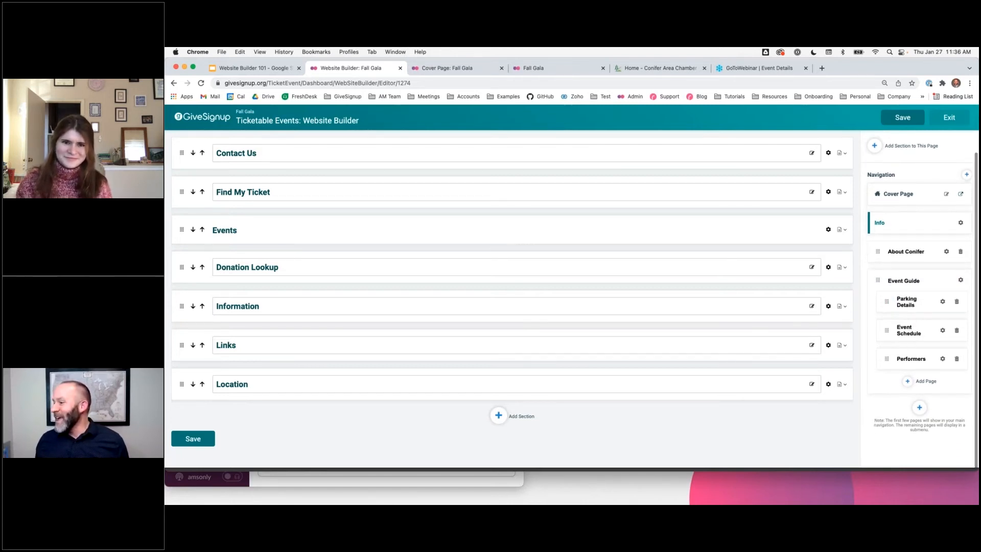
- Add a new page titled Where Your Donation Goes to the website navigation, outside the Event Guide dropdown
{"action": "left_click", "coordinate": [918, 408]}
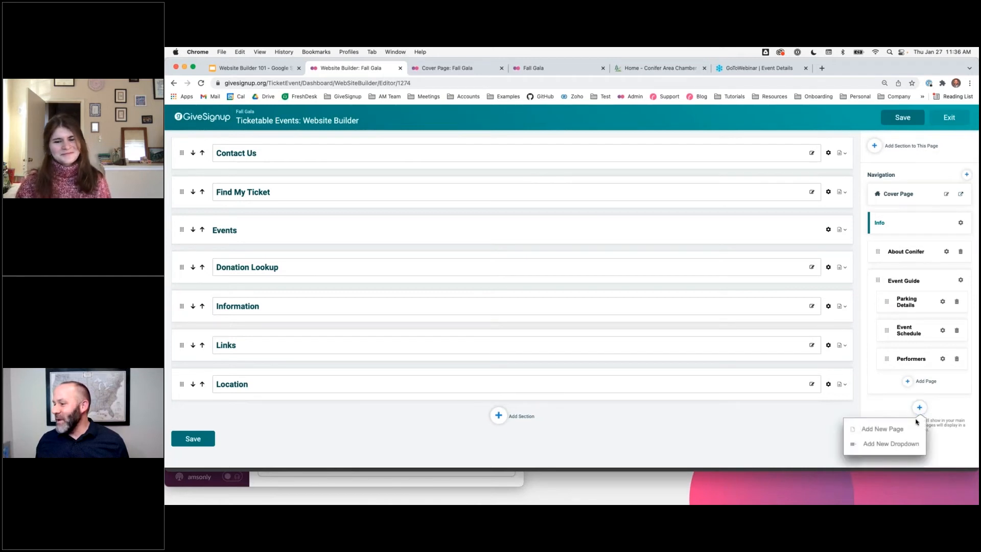
{"action": "left_click", "coordinate": [879, 428]}
{"action": "left_click_drag", "start_coordinate": [515, 240], "coordinate": [478, 240]}
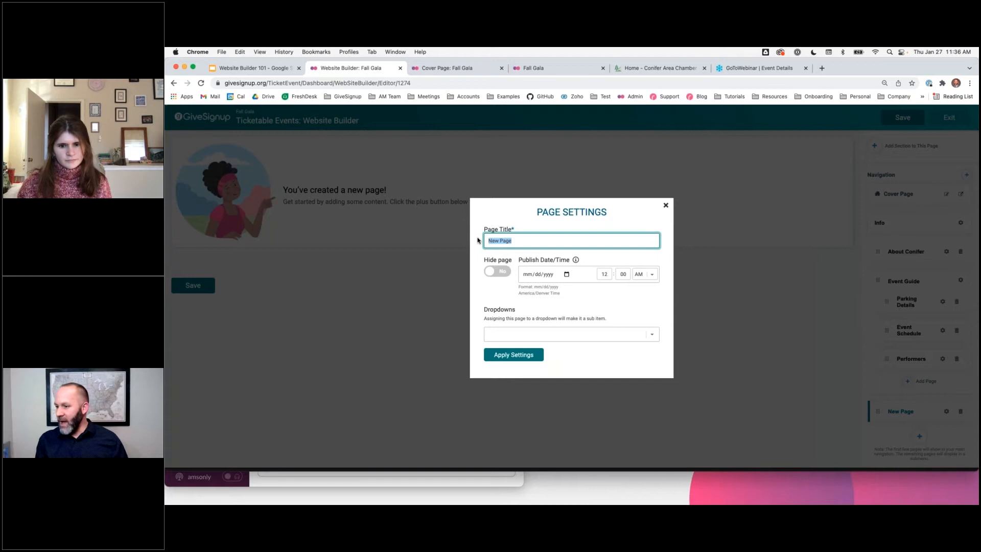
{"action": "type", "text": "Where Y our Donation Goes"}
{"action": "left_click", "coordinate": [499, 354]}
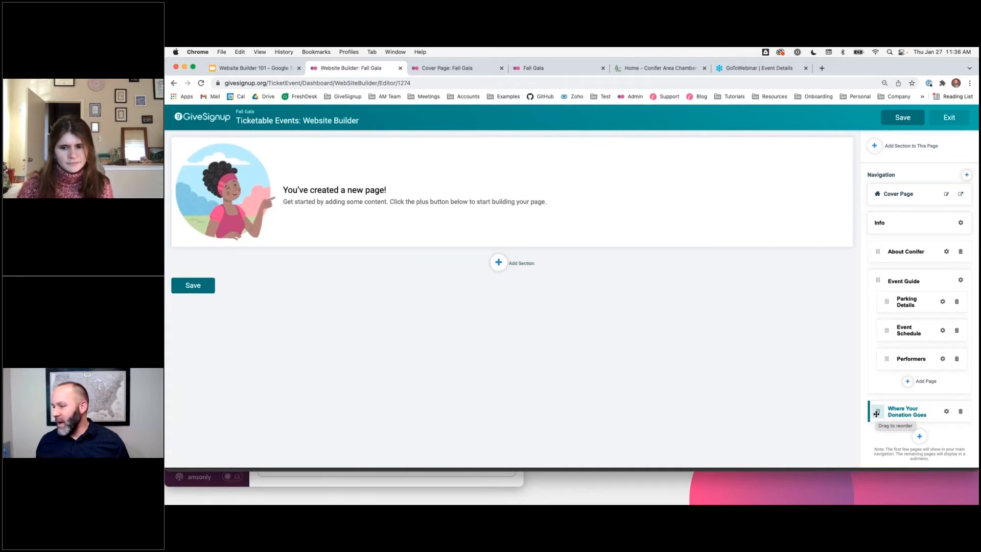
- Move Where Your Donation Goes above Event Guide, return Event Guide to the position above it, and save the website
{"action": "left_click_drag", "start_coordinate": [876, 413], "coordinate": [877, 279]}
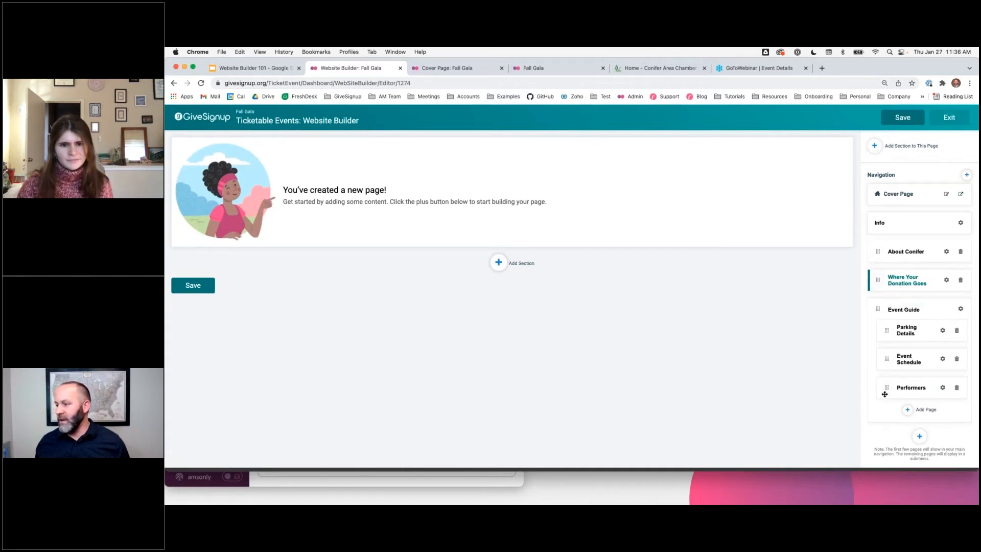
{"action": "left_click_drag", "start_coordinate": [876, 308], "coordinate": [875, 281]}
{"action": "left_click", "coordinate": [894, 113]}
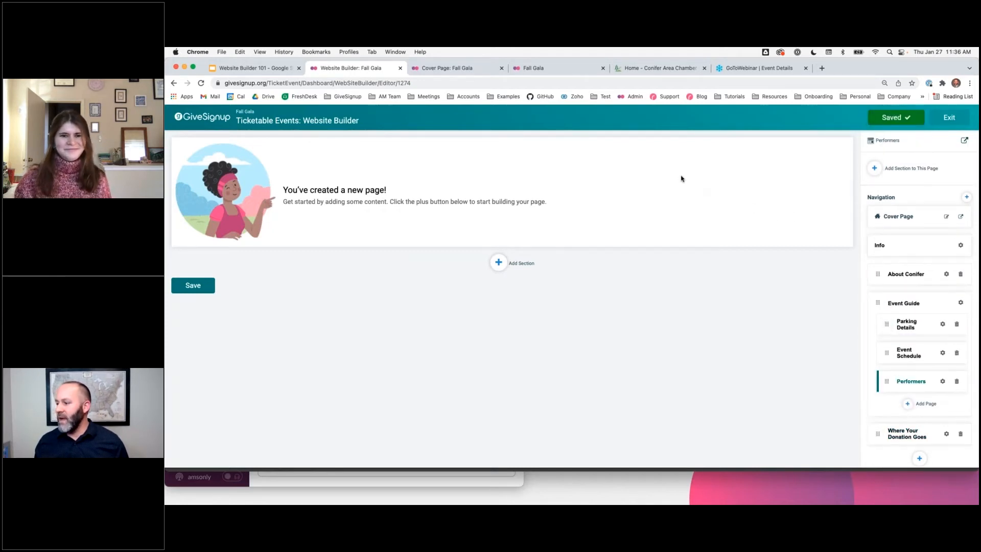
- View the live Fall Gala home page and open Event Schedule from its Event Guide dropdown
{"action": "left_click", "coordinate": [443, 69]}
{"action": "left_click", "coordinate": [572, 71]}
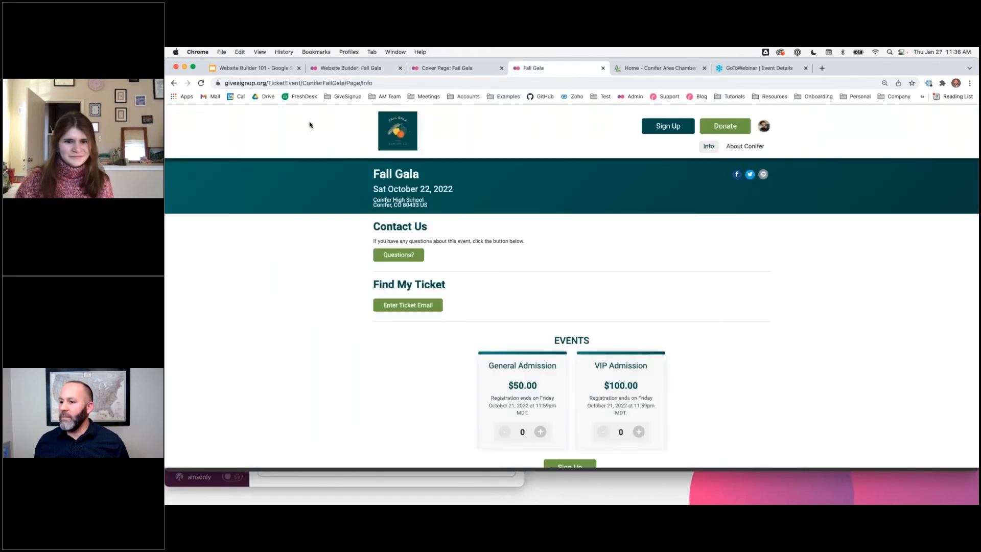
{"action": "left_click", "coordinate": [378, 123]}
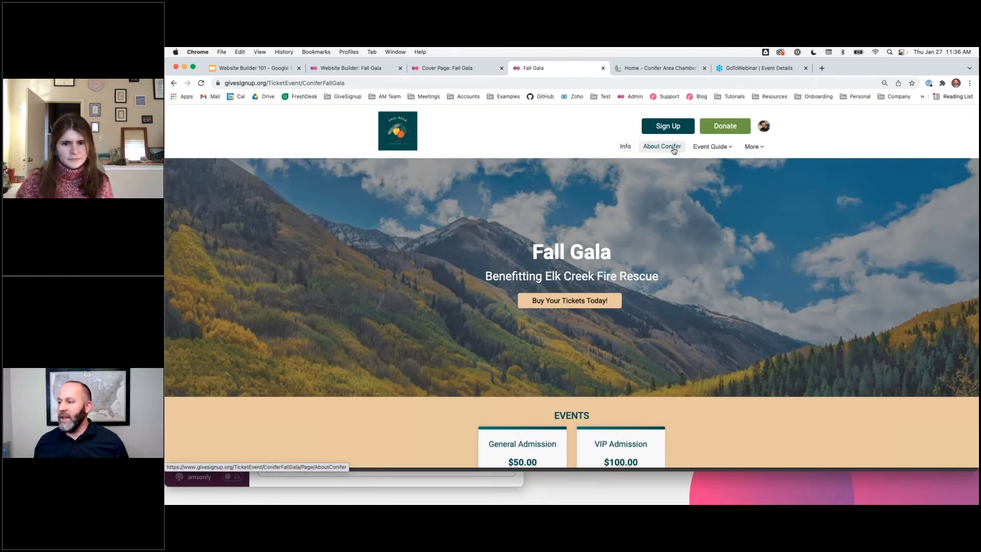
{"action": "left_click", "coordinate": [723, 149]}
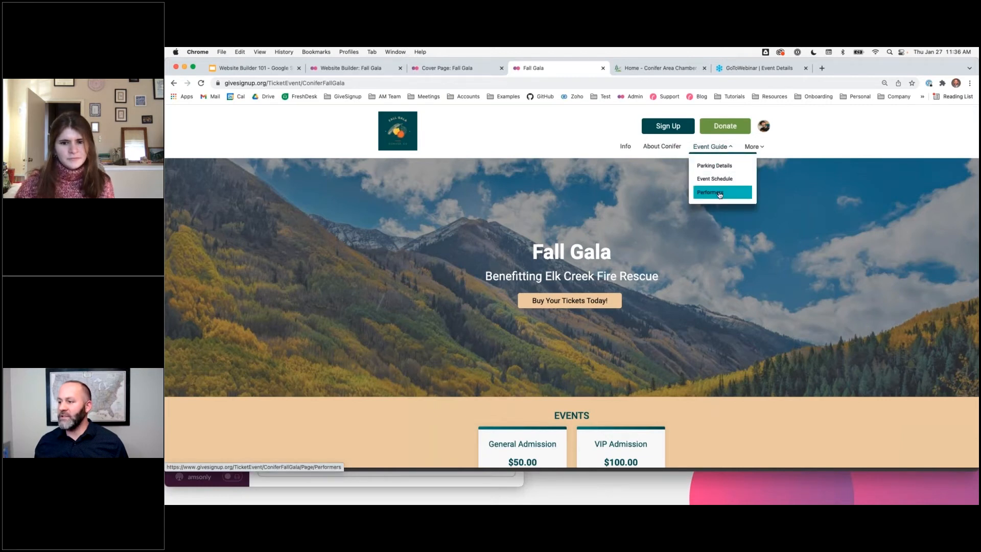
{"action": "left_click", "coordinate": [719, 179]}
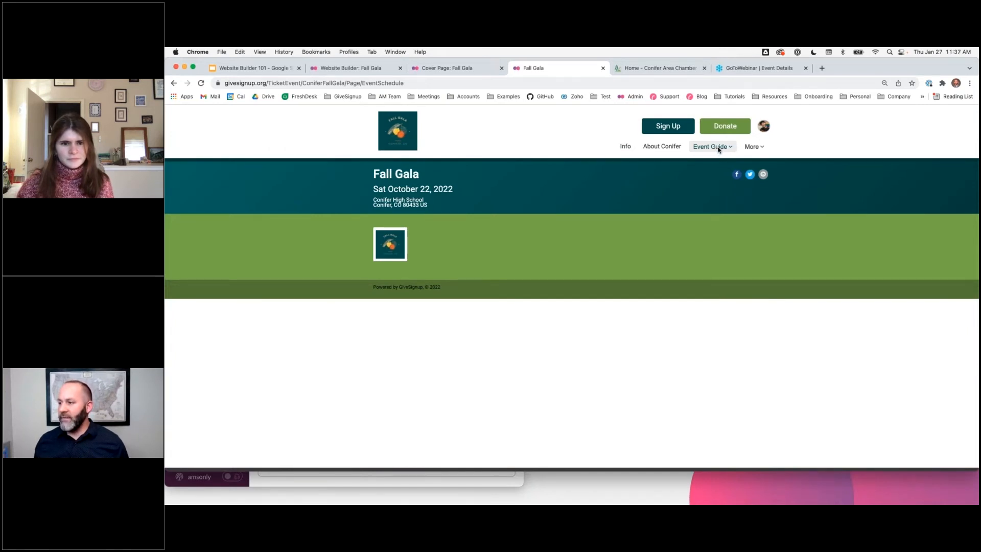
- Check the page order under Event Guide and the overflow pages under More, and return to the Cover Page editor
{"action": "left_click", "coordinate": [718, 147]}
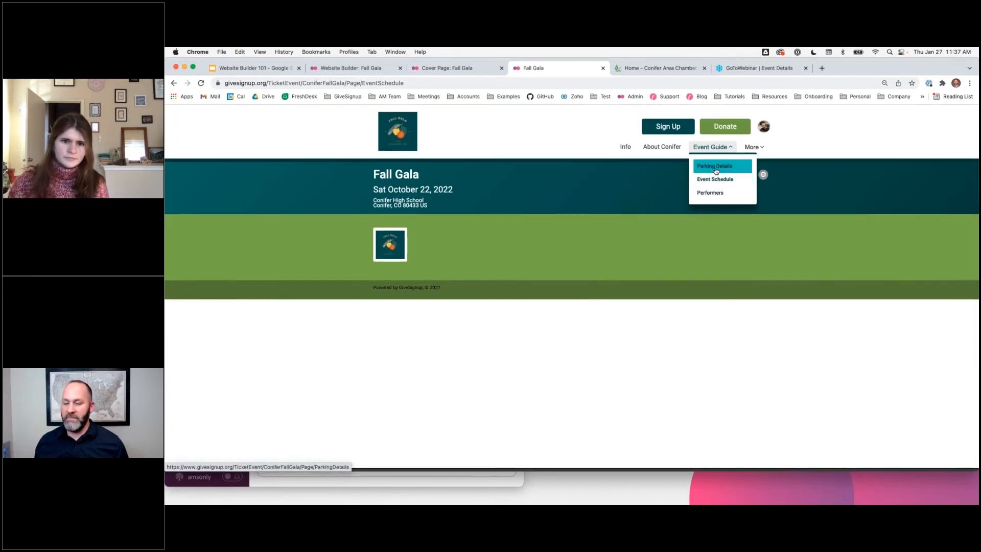
{"action": "left_click", "coordinate": [752, 148]}
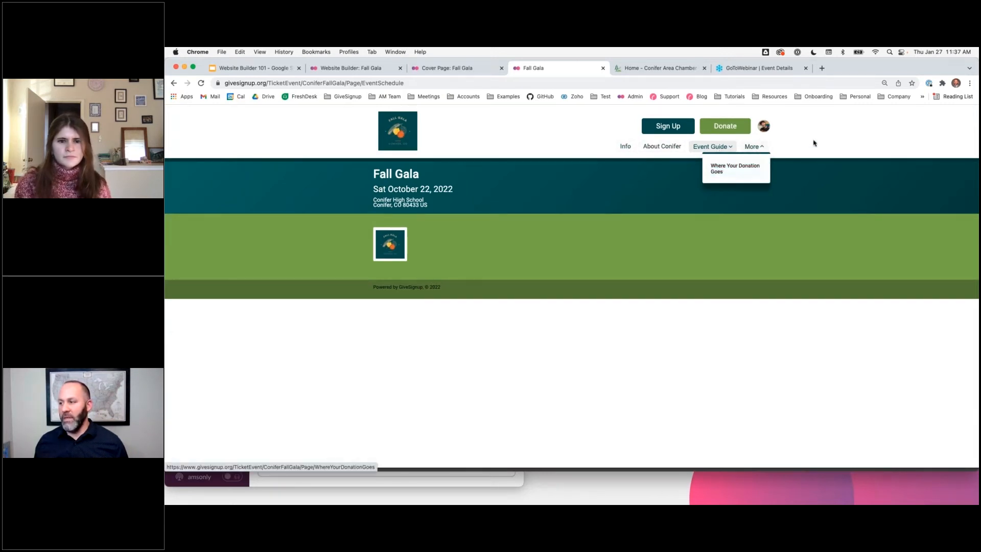
{"action": "left_click", "coordinate": [698, 183]}
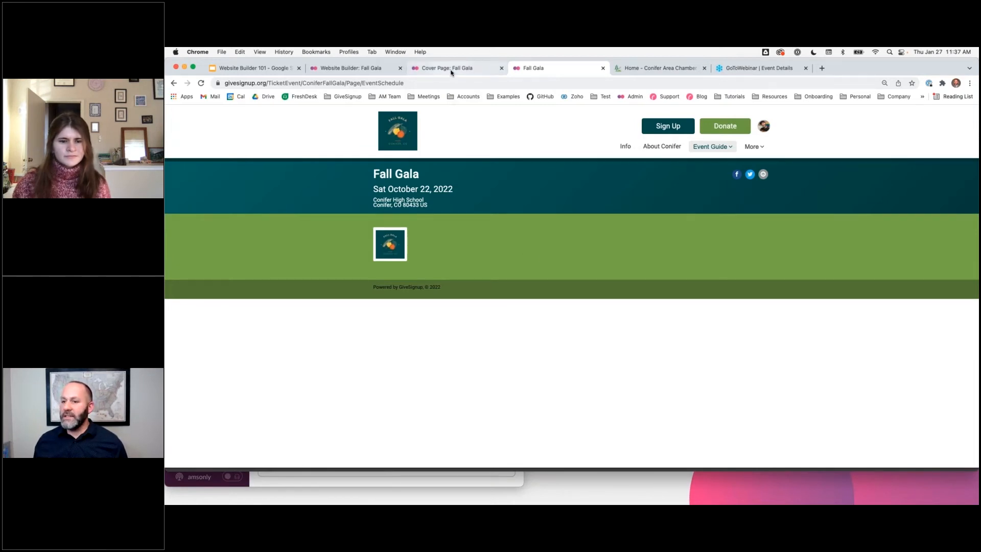
{"action": "left_click", "coordinate": [449, 70]}
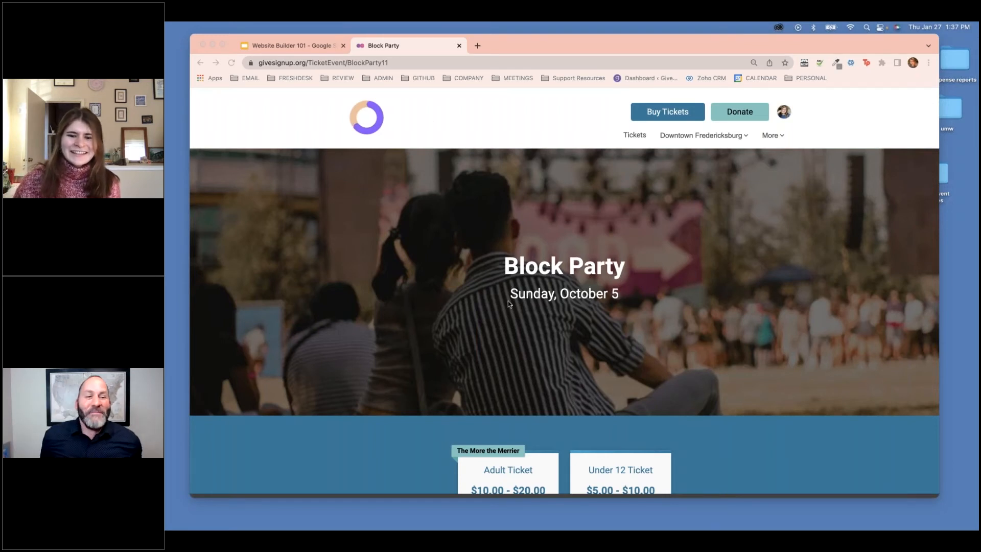
{"action": "scroll", "coordinate": [430, 328], "scroll_direction": "down", "scroll_amount": 1}
{"action": "scroll", "coordinate": [430, 328], "scroll_direction": "up", "scroll_amount": 1}
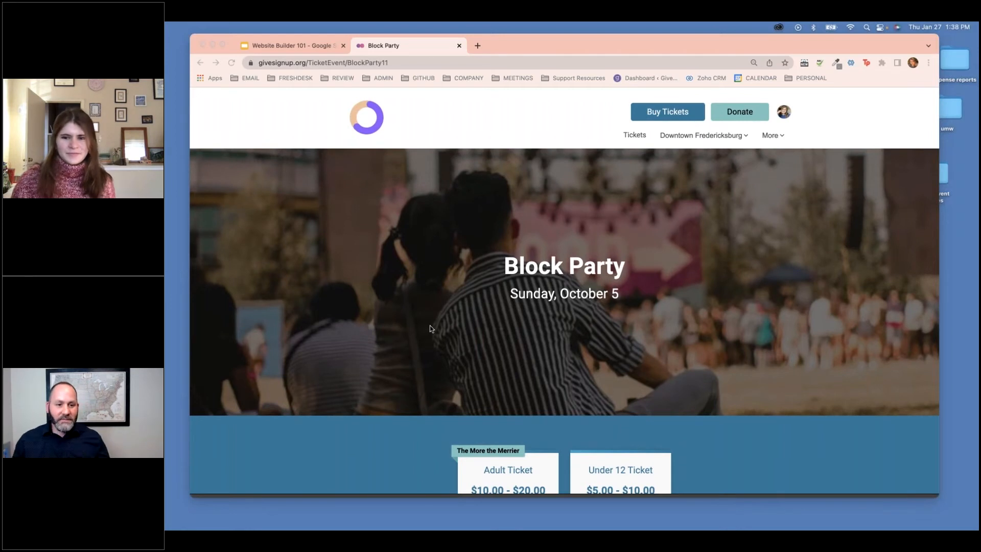
{"action": "scroll", "coordinate": [430, 328], "scroll_direction": "down", "scroll_amount": 1}
{"action": "scroll", "coordinate": [430, 328], "scroll_direction": "up", "scroll_amount": 1}
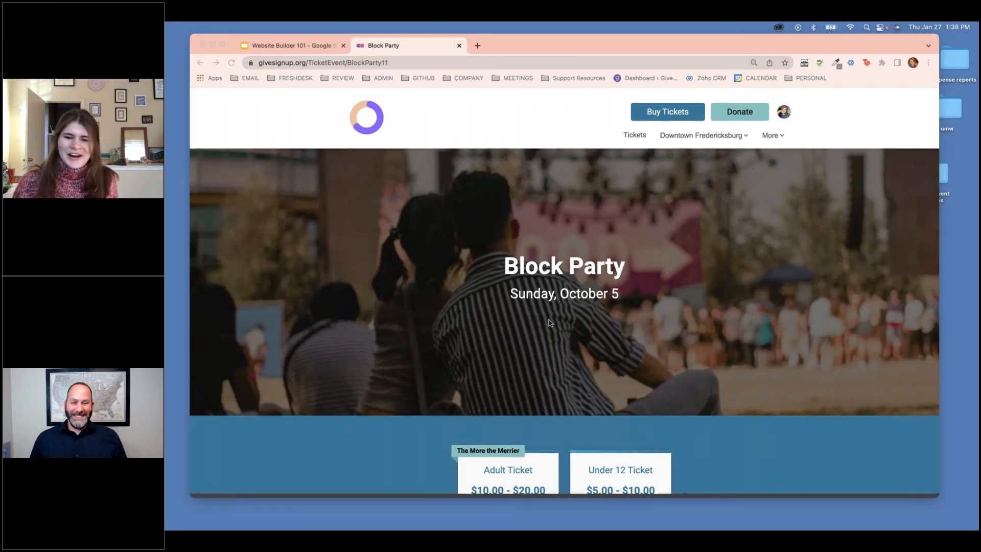
{"action": "scroll", "coordinate": [574, 320], "scroll_direction": "down", "scroll_amount": 2}
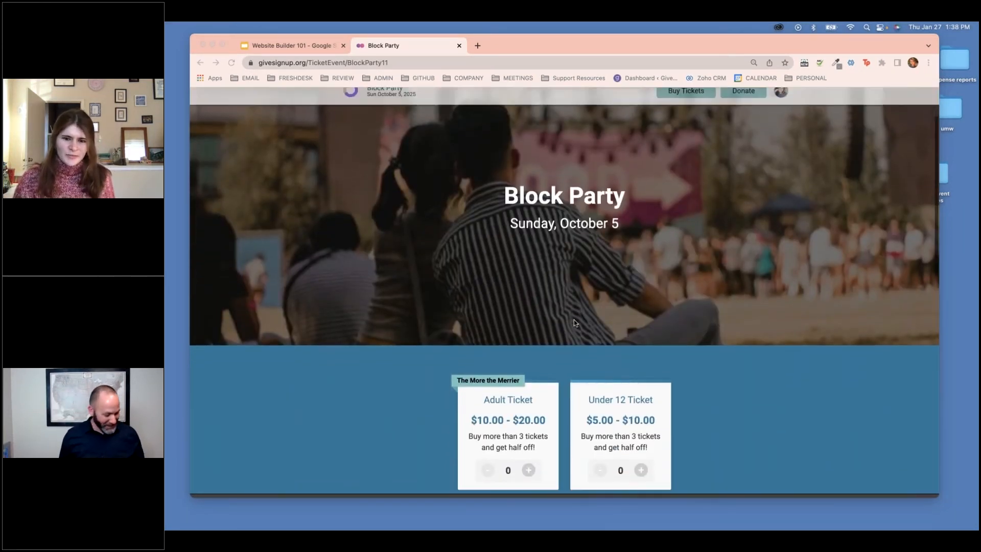
{"action": "scroll", "coordinate": [574, 320], "scroll_direction": "up", "scroll_amount": 3}
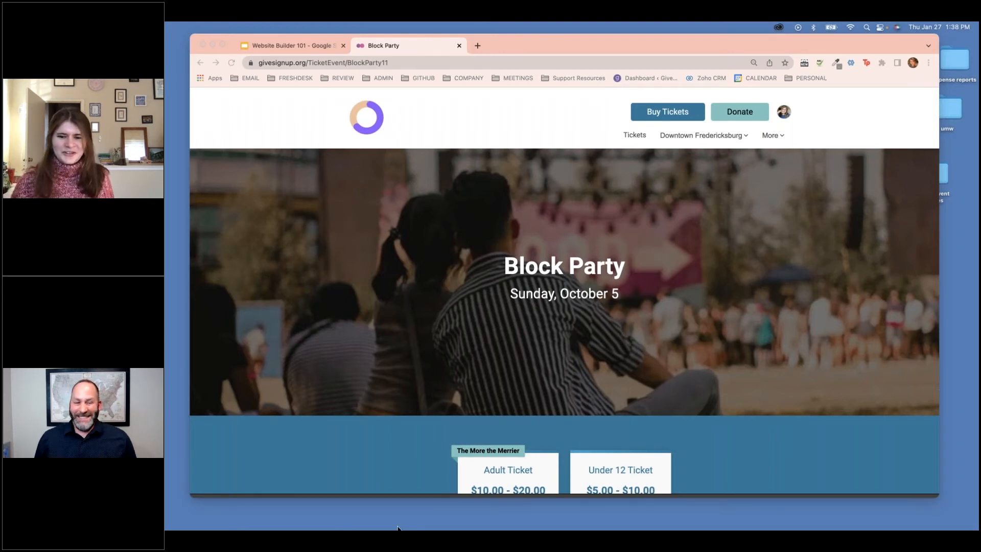
- Examine the Block Party cover page's ticket cards, event description and downtown links down to the footer
{"action": "scroll", "coordinate": [522, 406], "scroll_direction": "down", "scroll_amount": 4}
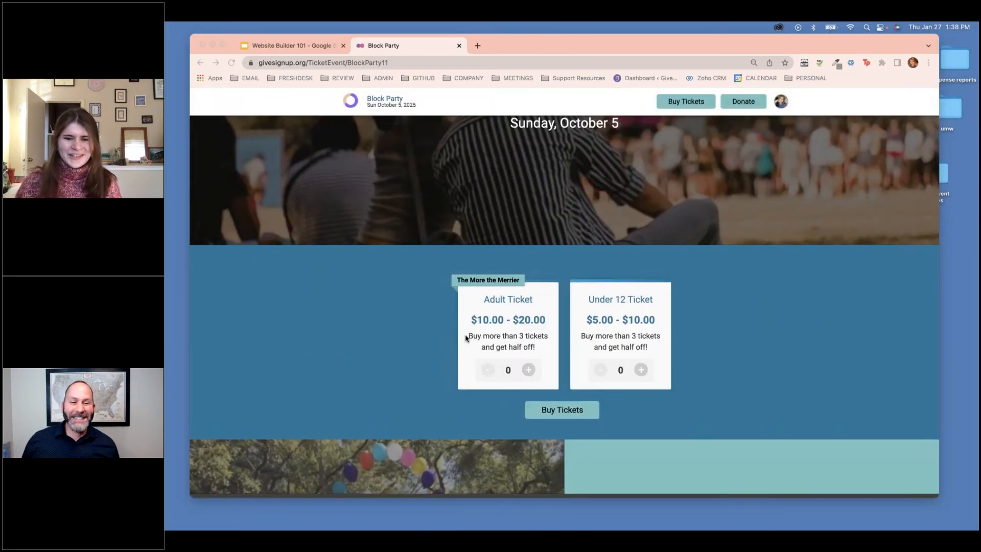
{"action": "scroll", "coordinate": [467, 339], "scroll_direction": "down", "scroll_amount": 2}
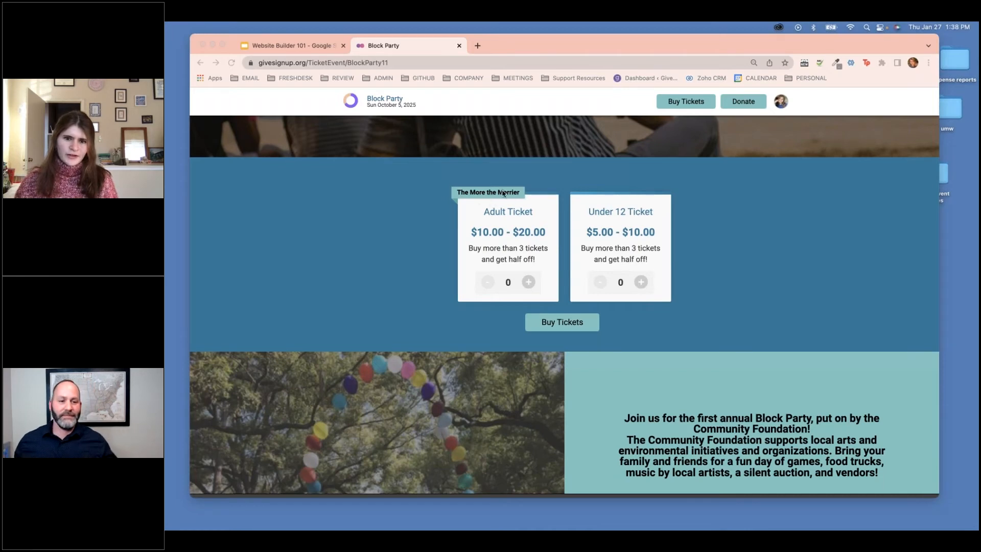
{"action": "scroll", "coordinate": [468, 251], "scroll_direction": "down", "scroll_amount": 2}
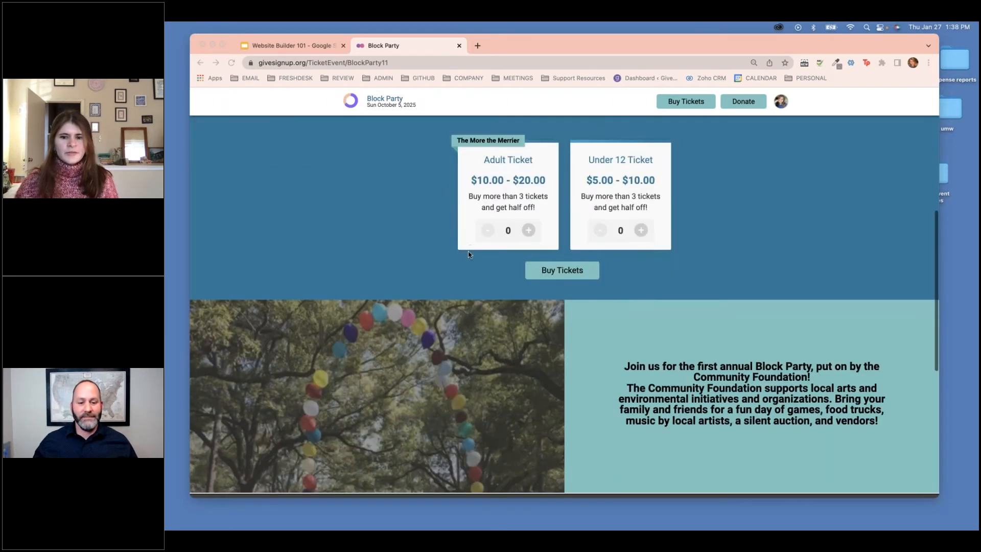
{"action": "scroll", "coordinate": [467, 251], "scroll_direction": "down", "scroll_amount": 6}
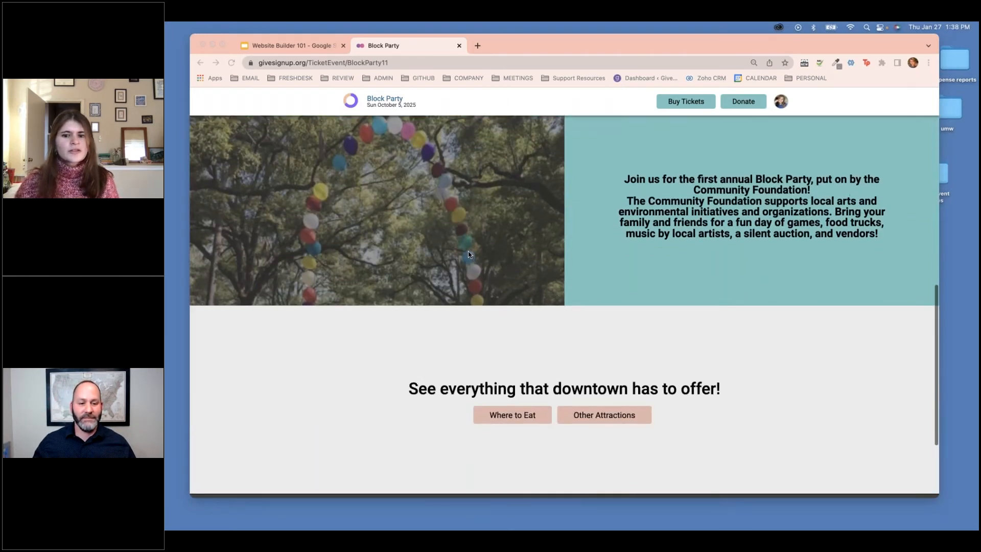
{"action": "scroll", "coordinate": [468, 251], "scroll_direction": "up", "scroll_amount": 5}
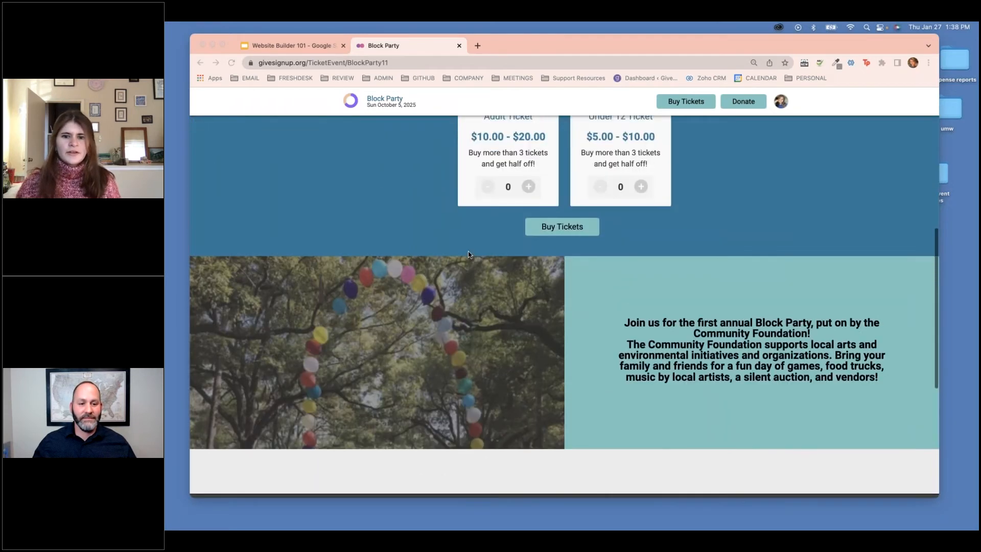
{"action": "scroll", "coordinate": [467, 251], "scroll_direction": "up", "scroll_amount": 1}
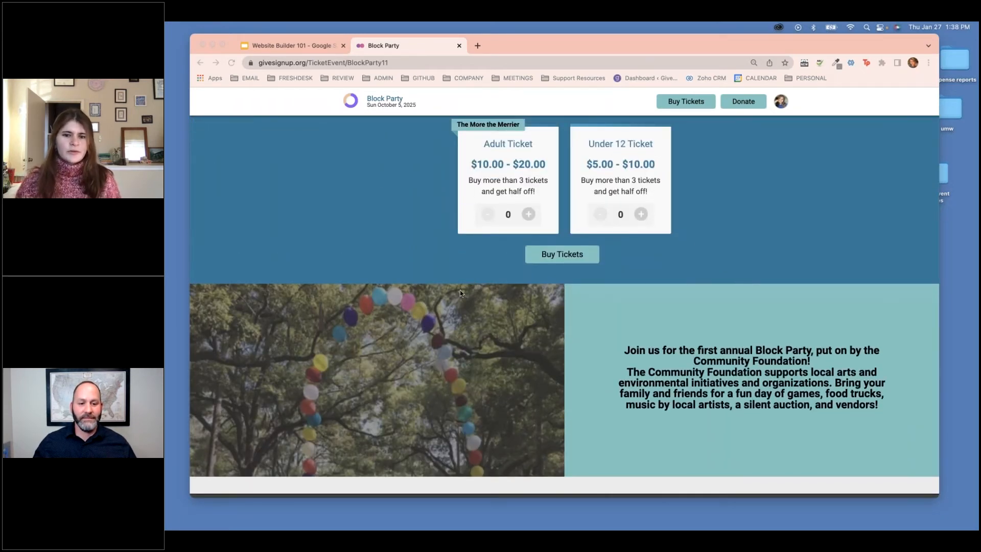
{"action": "scroll", "coordinate": [413, 353], "scroll_direction": "down", "scroll_amount": 5}
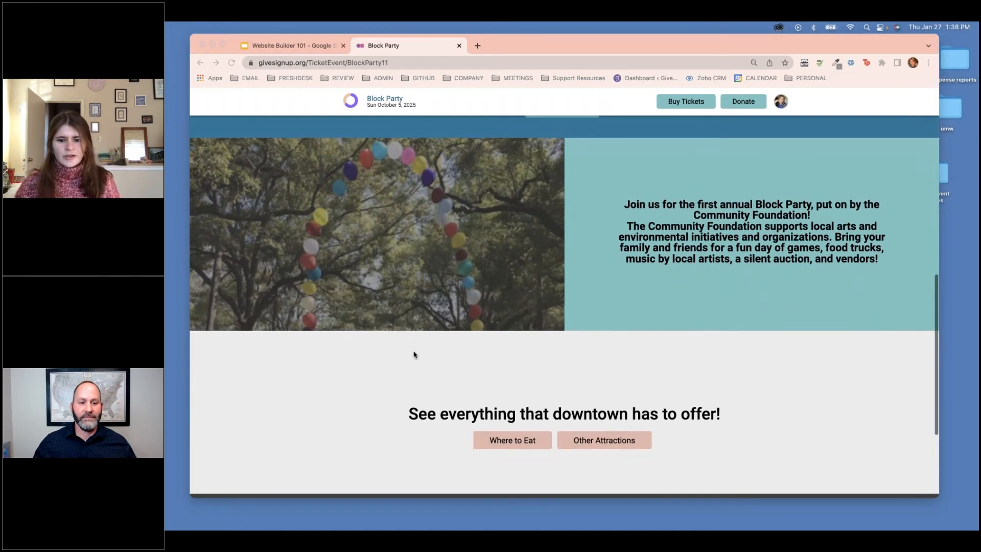
{"action": "scroll", "coordinate": [414, 354], "scroll_direction": "down", "scroll_amount": 2}
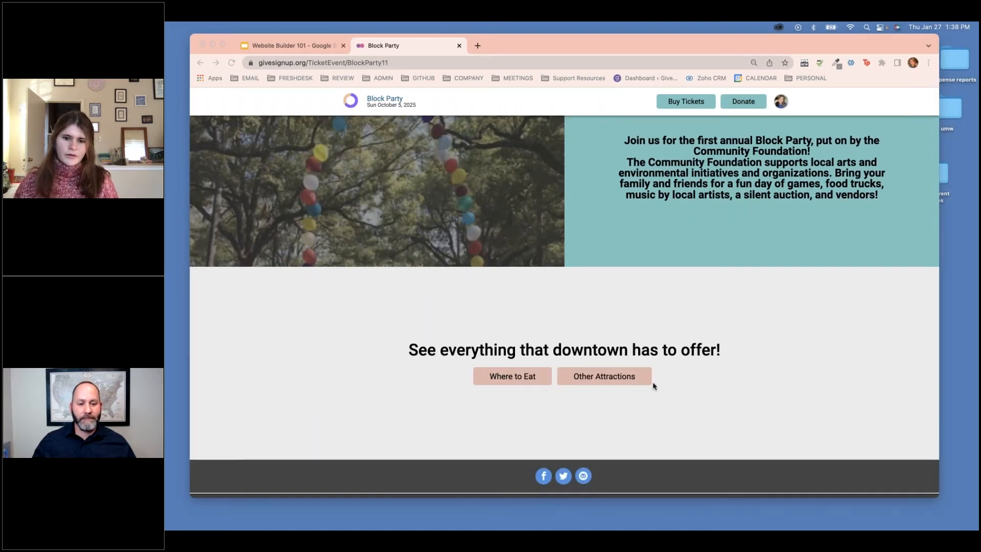
- Open the Where to Eat page from the Block Party cover page and review its restaurant and donation content
{"action": "left_click", "coordinate": [493, 382]}
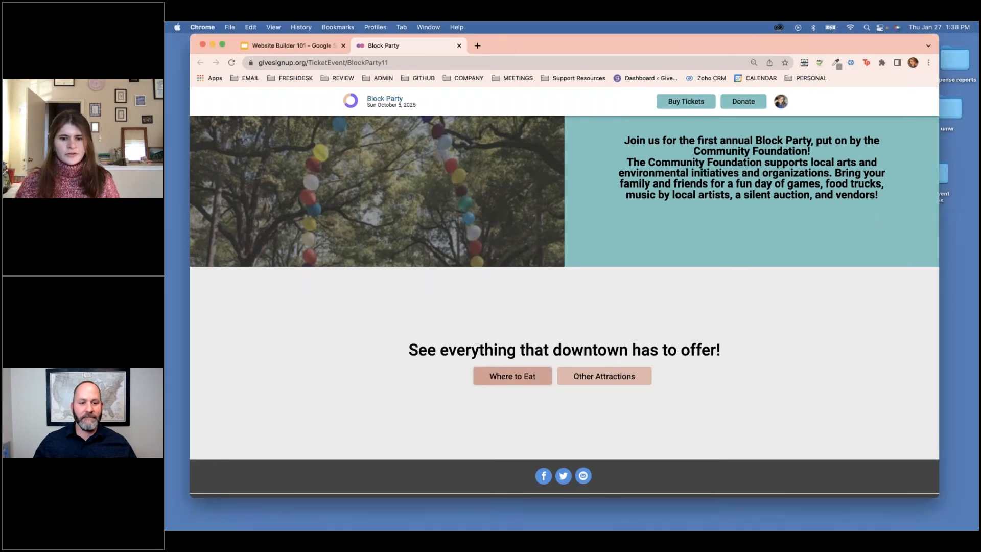
{"action": "left_click", "coordinate": [511, 380]}
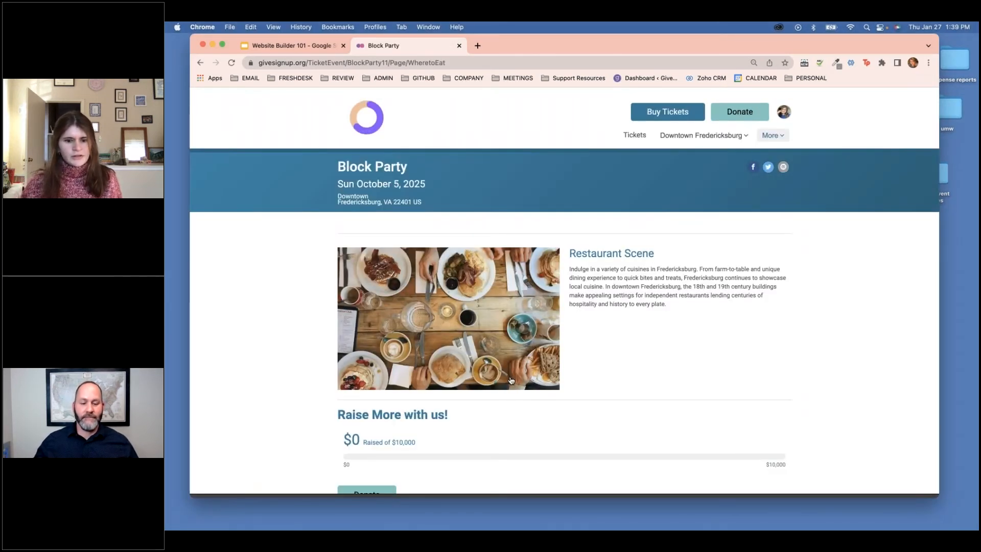
{"action": "scroll", "coordinate": [511, 380], "scroll_direction": "down", "scroll_amount": 1}
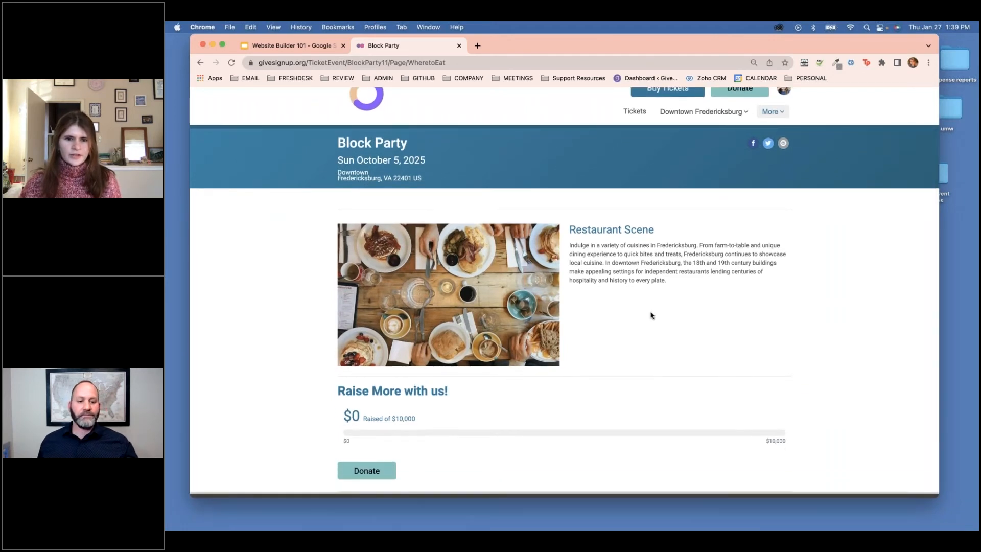
{"action": "scroll", "coordinate": [586, 179], "scroll_direction": "up", "scroll_amount": 1}
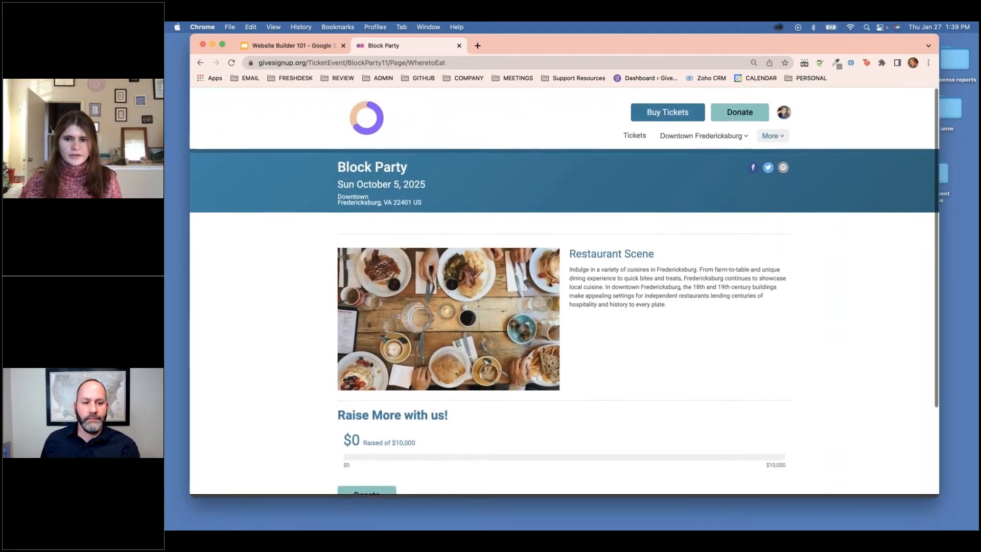
- Expand Food and Drink under More to check its subpages, and look over the rest of the Where to Eat page
{"action": "left_click", "coordinate": [766, 137]}
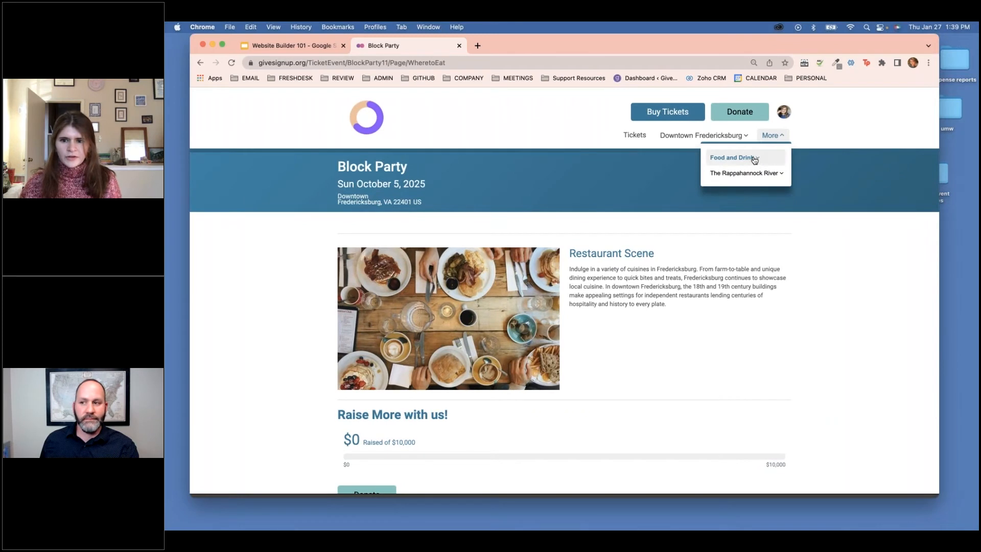
{"action": "left_click", "coordinate": [754, 159]}
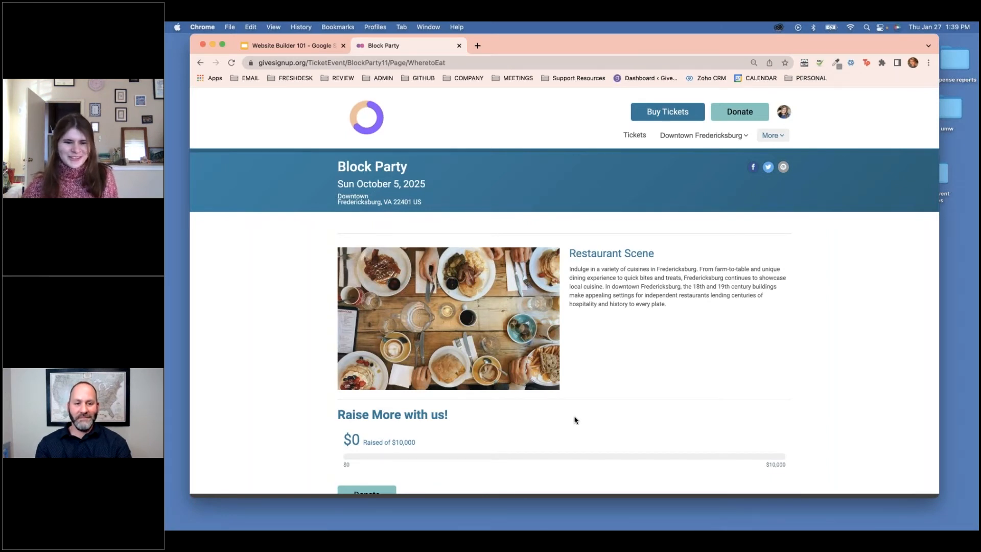
{"action": "scroll", "coordinate": [575, 420], "scroll_direction": "down", "scroll_amount": 1}
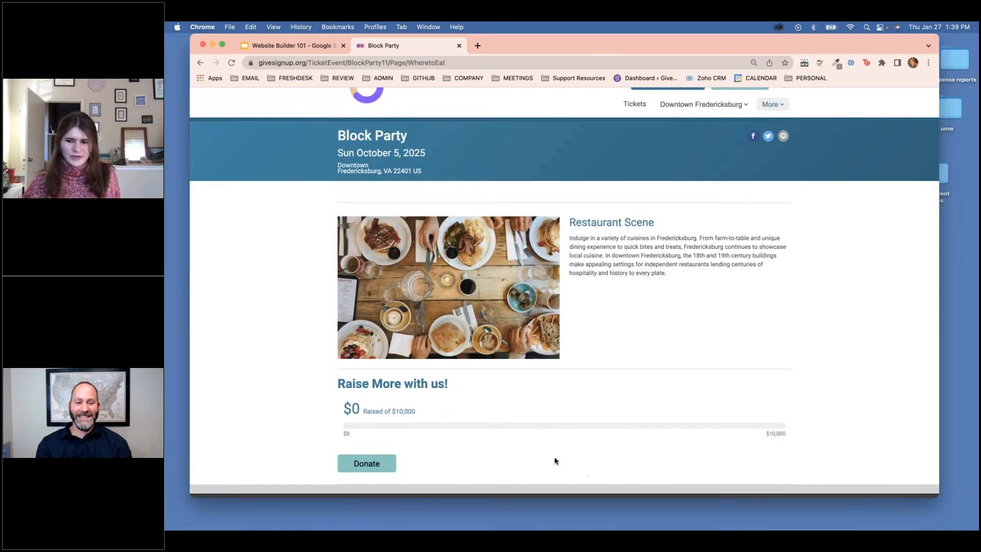
{"action": "scroll", "coordinate": [554, 456], "scroll_direction": "up", "scroll_amount": 1}
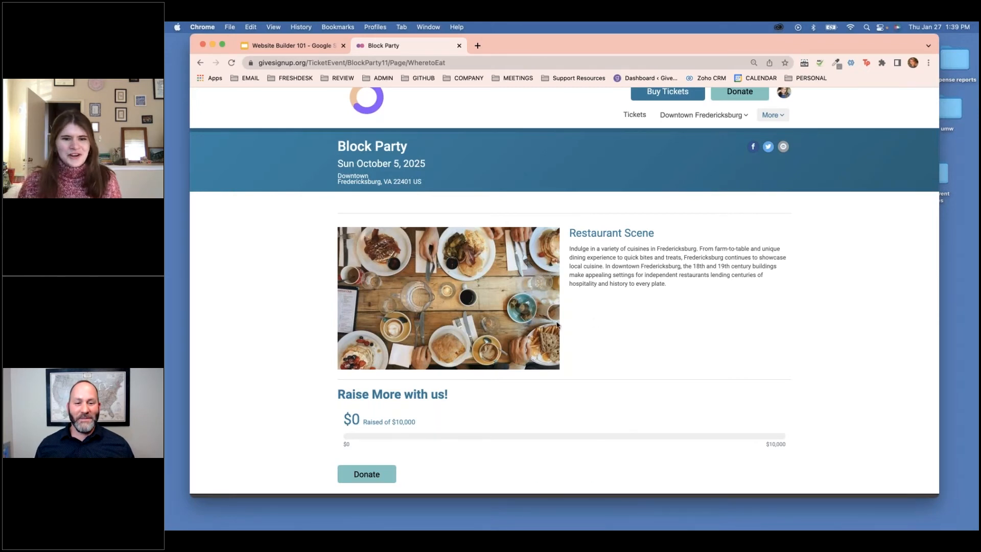
- Expand The Rappahannock River under More and open its subpage
{"action": "scroll", "coordinate": [557, 325], "scroll_direction": "up", "scroll_amount": 2}
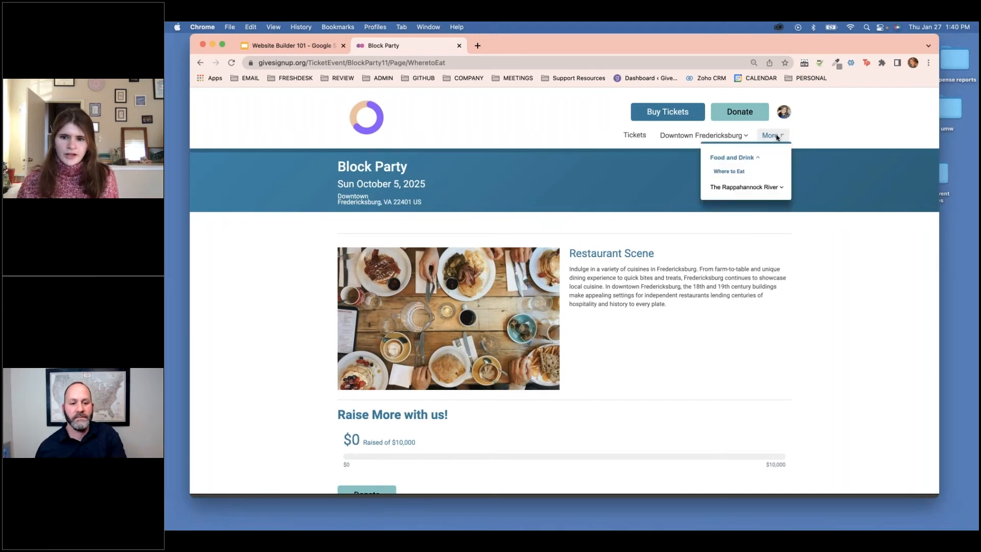
{"action": "left_click", "coordinate": [731, 189]}
{"action": "left_click", "coordinate": [740, 201]}
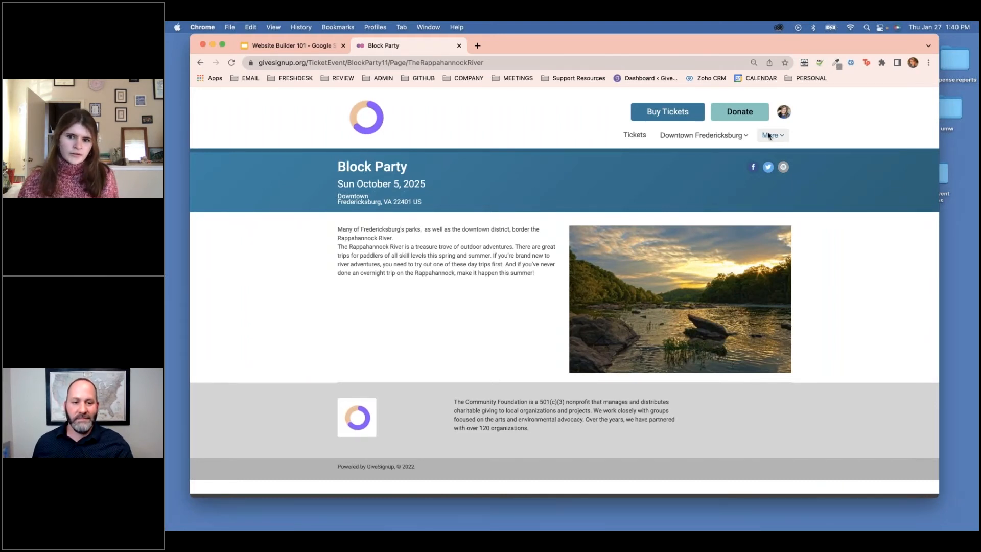
- Open the Where to Eat page from Food and Drink under More, and expand More again to check its entries
{"action": "left_click", "coordinate": [768, 135]}
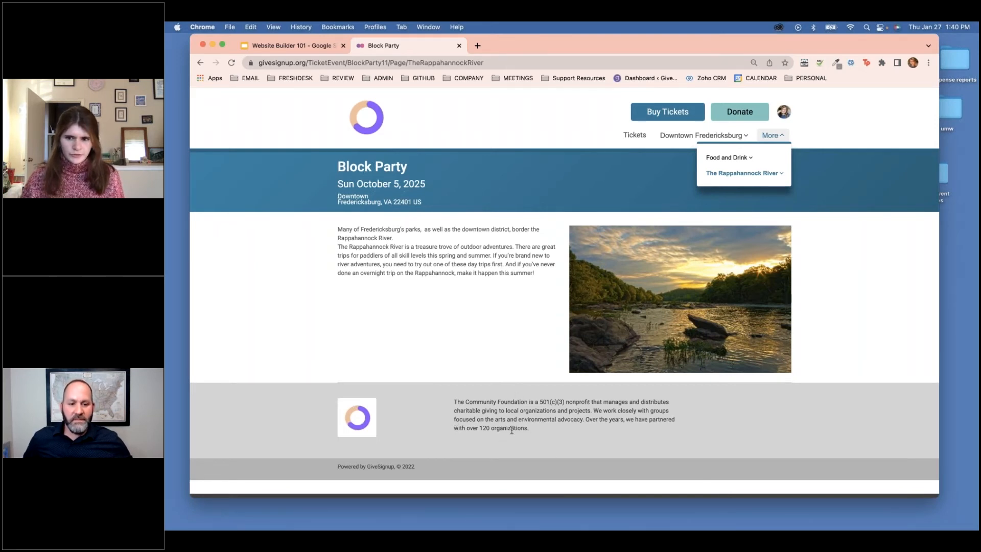
{"action": "left_click", "coordinate": [737, 157]}
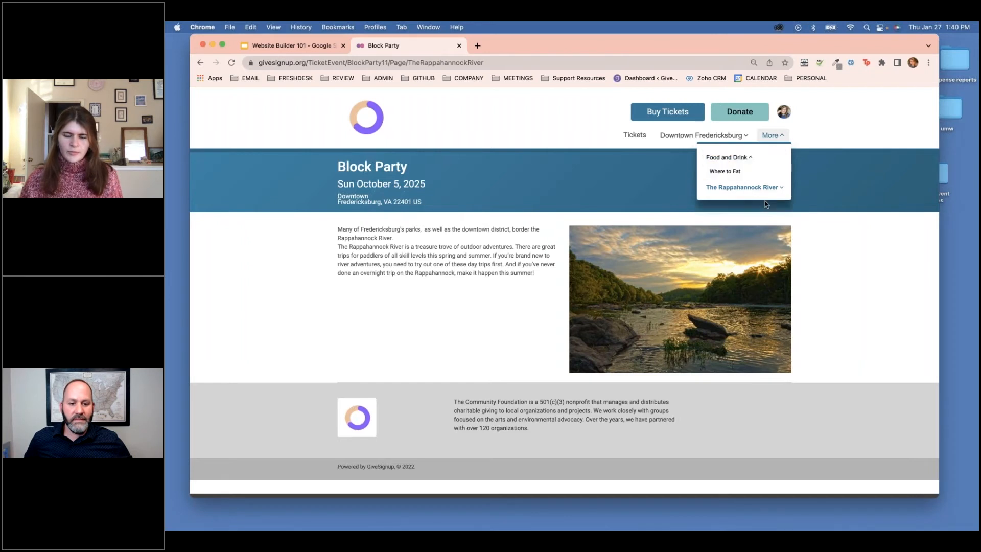
{"action": "left_click", "coordinate": [734, 174]}
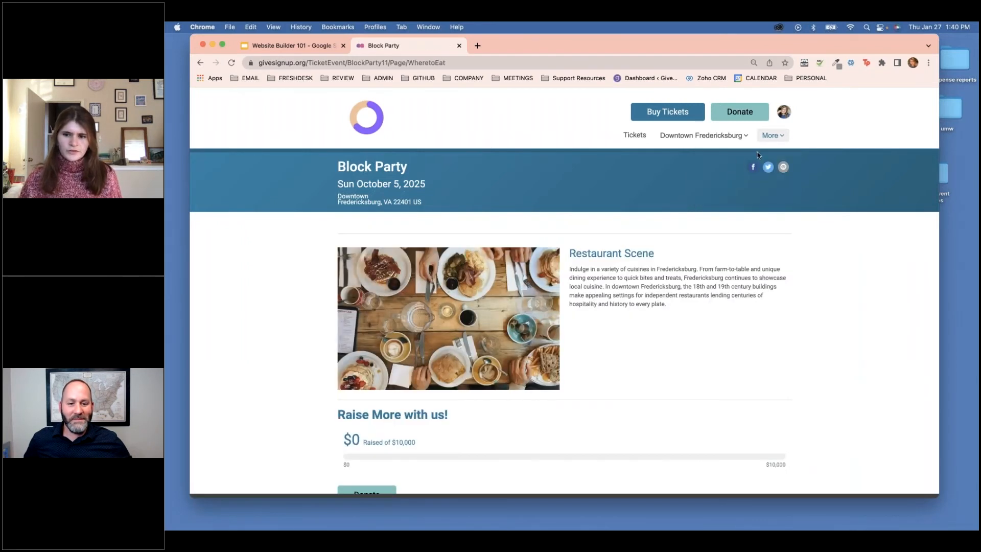
{"action": "left_click", "coordinate": [769, 136]}
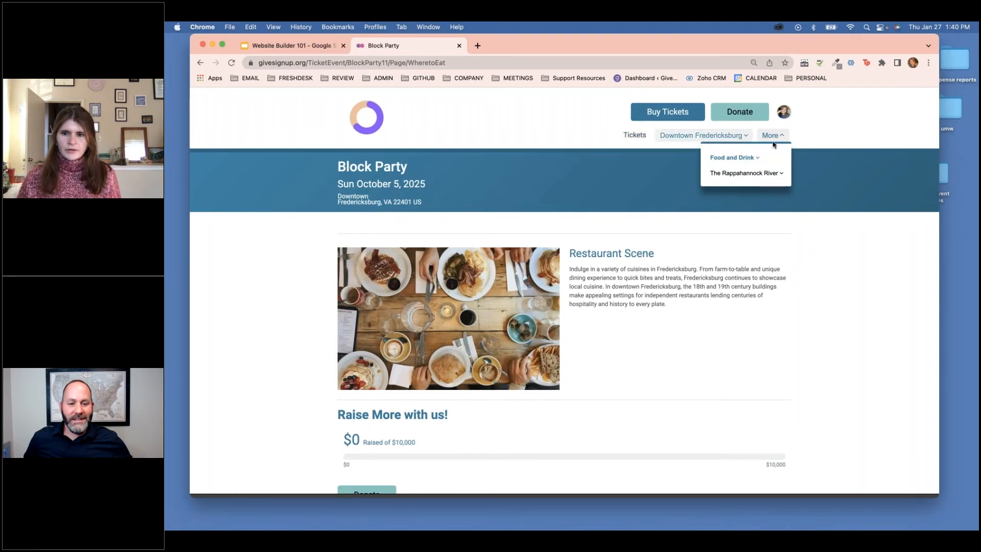
- Open the Map of Downtown page under Downtown Fredericksburg and look over its map
{"action": "left_click", "coordinate": [707, 134]}
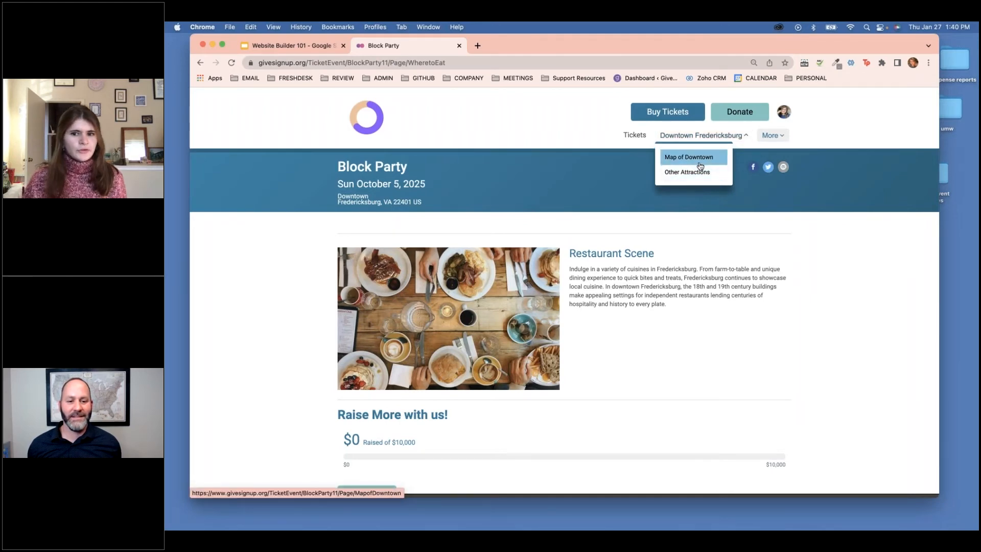
{"action": "left_click", "coordinate": [700, 166]}
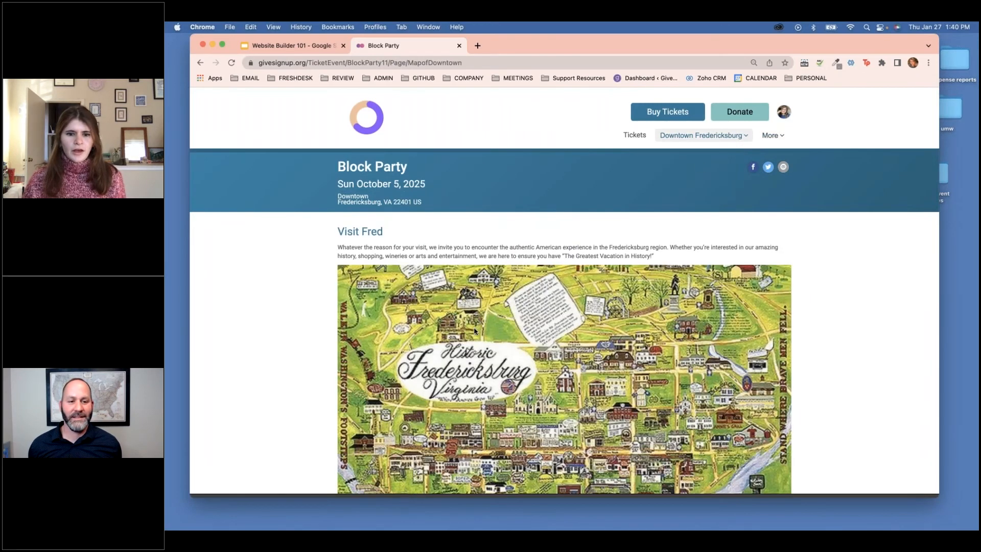
{"action": "scroll", "coordinate": [475, 331], "scroll_direction": "down", "scroll_amount": 3}
{"action": "scroll", "coordinate": [474, 331], "scroll_direction": "up", "scroll_amount": 3}
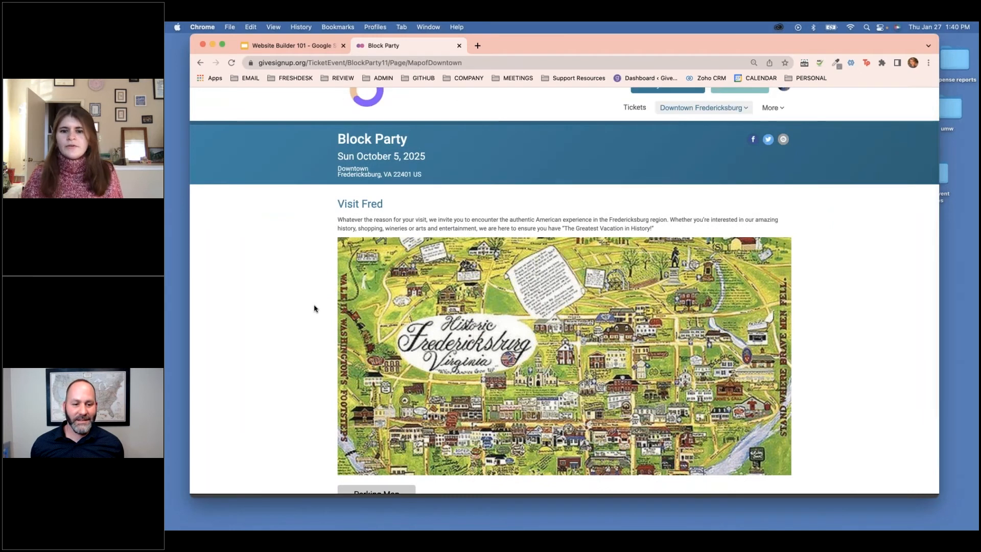
{"action": "scroll", "coordinate": [314, 306], "scroll_direction": "down", "scroll_amount": 1}
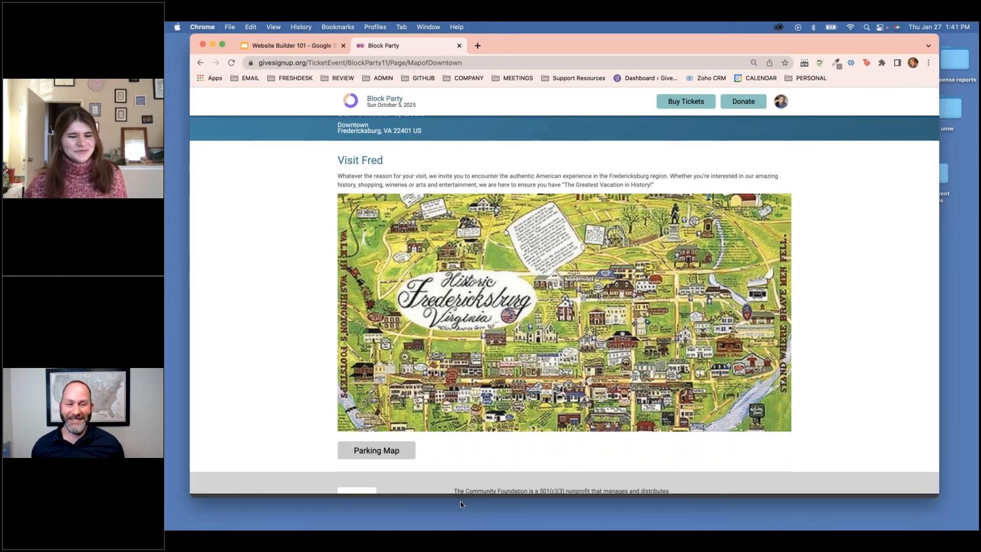
- View the Parking Map PDF linked under the downtown map, and return to the Map of Downtown page
{"action": "left_click", "coordinate": [380, 451]}
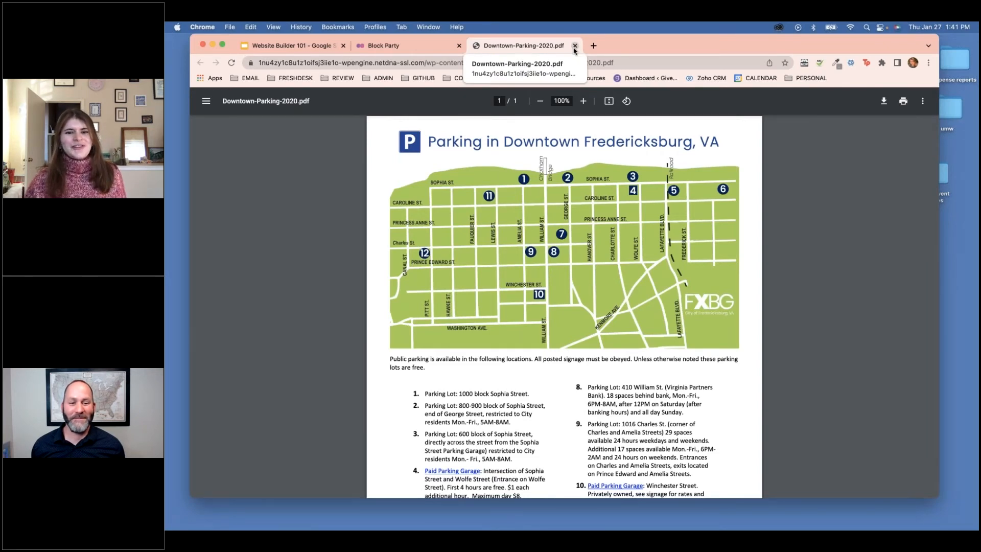
{"action": "left_click", "coordinate": [575, 46]}
{"action": "scroll", "coordinate": [664, 153], "scroll_direction": "up", "scroll_amount": 5}
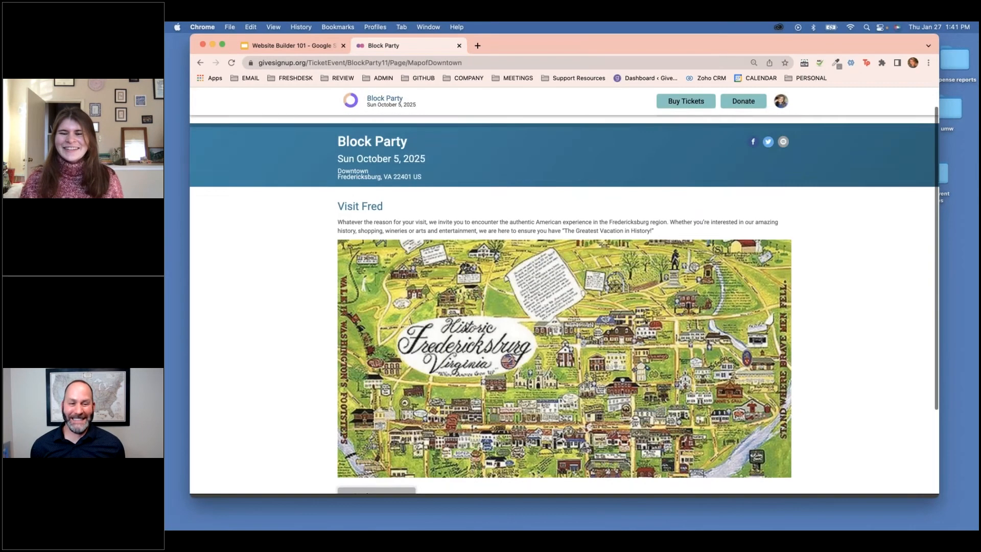
- Open the Other Attractions page under Downtown Fredericksburg, and bring up its embedded video and close it again
{"action": "left_click", "coordinate": [701, 135]}
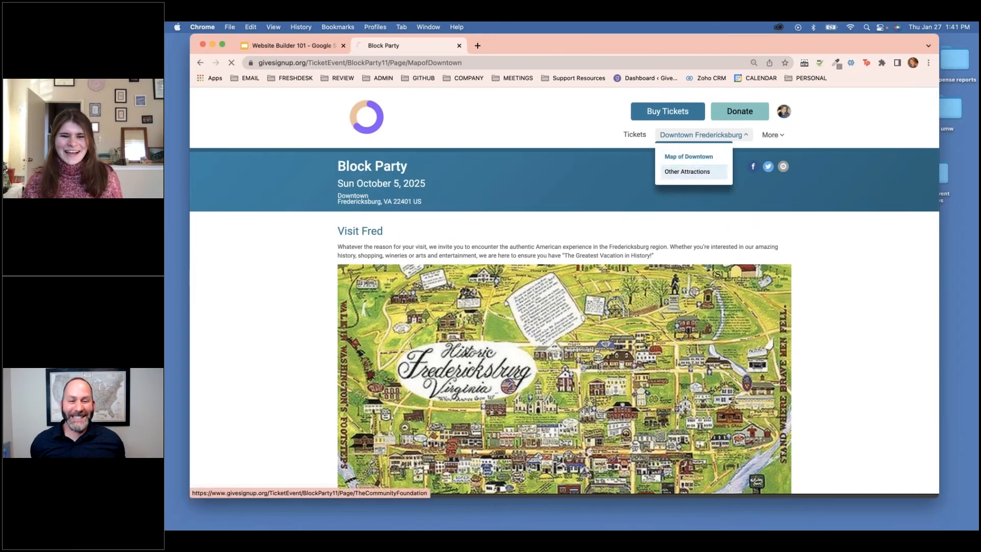
{"action": "left_click", "coordinate": [690, 172]}
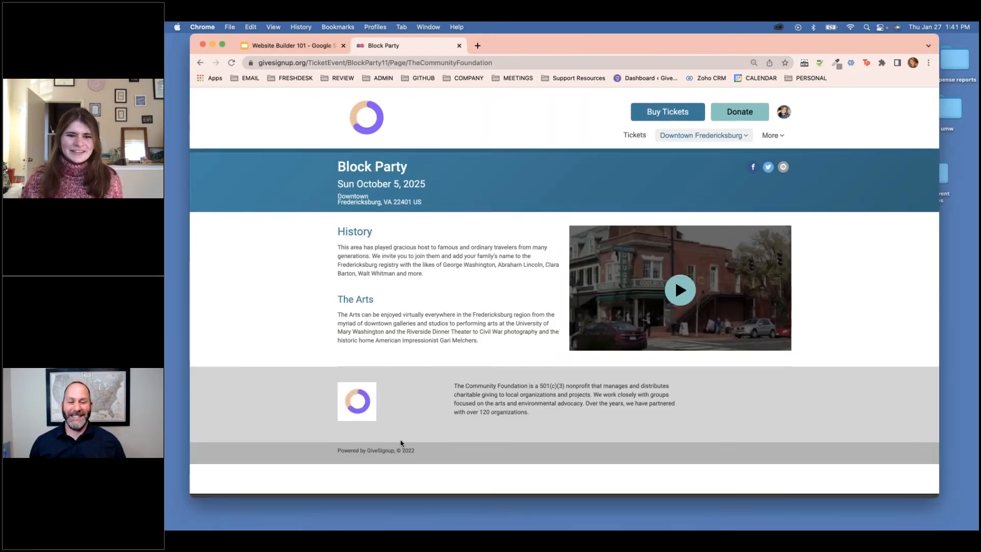
{"action": "left_click", "coordinate": [680, 290]}
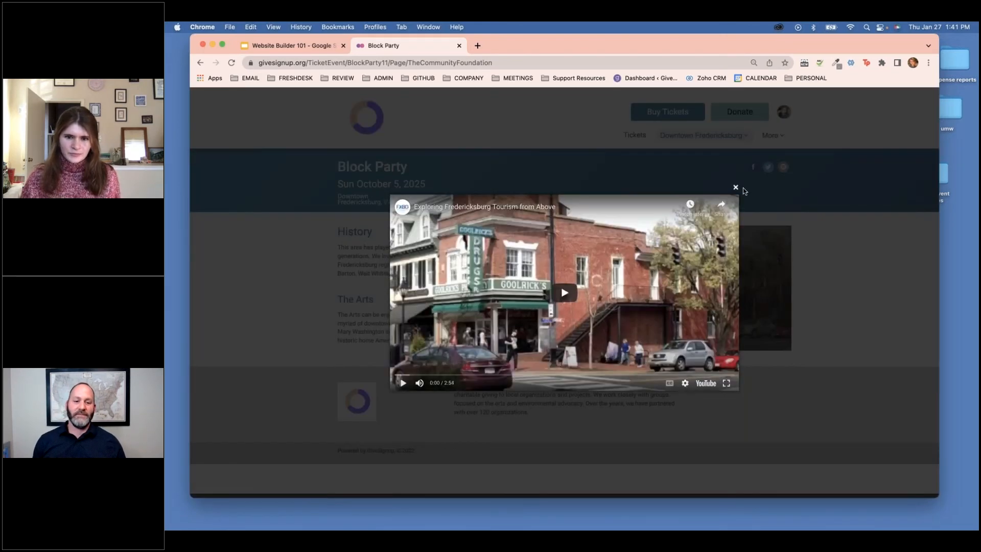
{"action": "left_click", "coordinate": [736, 186]}
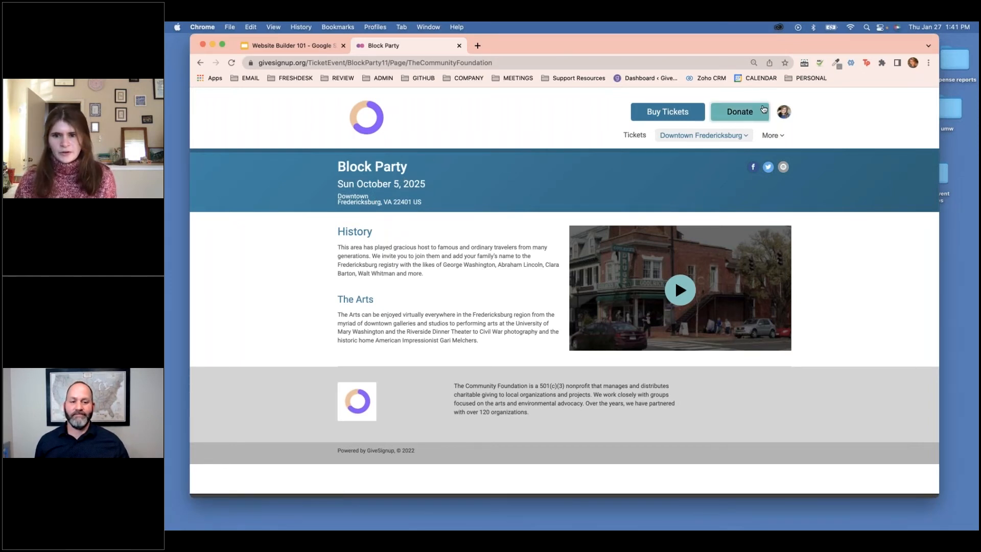
- Open the Website Builder from the Block Party event dashboard and look through the site's navigation pages
{"action": "left_click", "coordinate": [781, 113]}
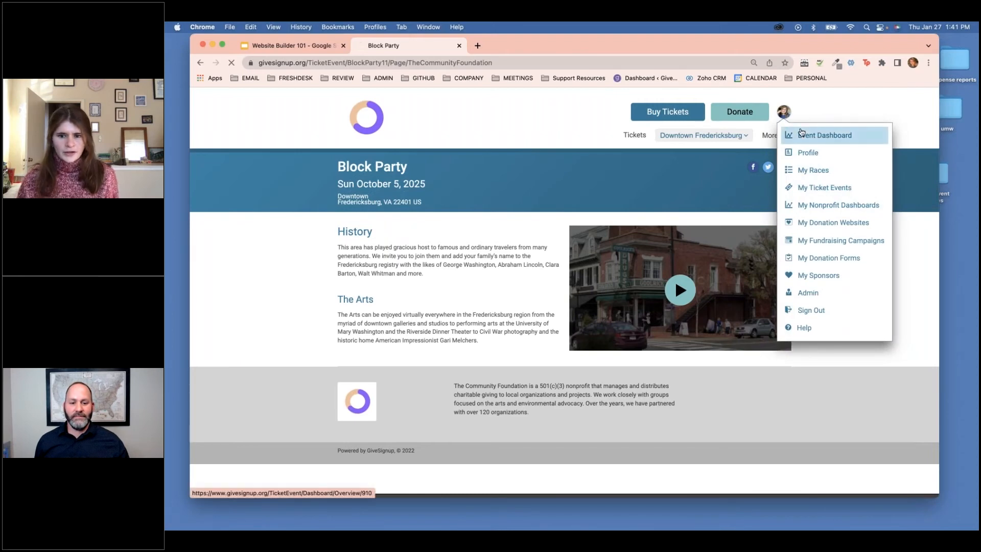
{"action": "left_click", "coordinate": [801, 134]}
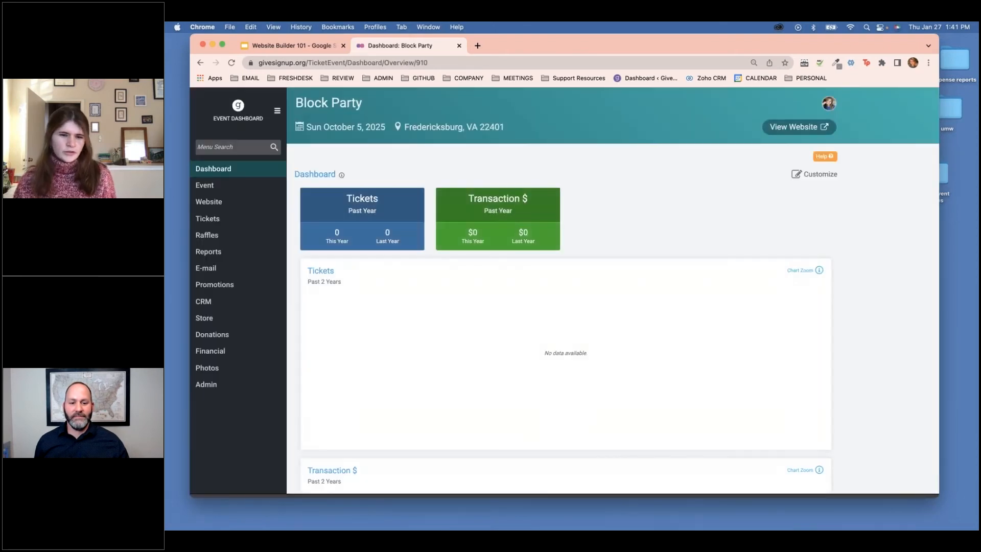
{"action": "left_click", "coordinate": [205, 202]}
{"action": "left_click", "coordinate": [223, 271]}
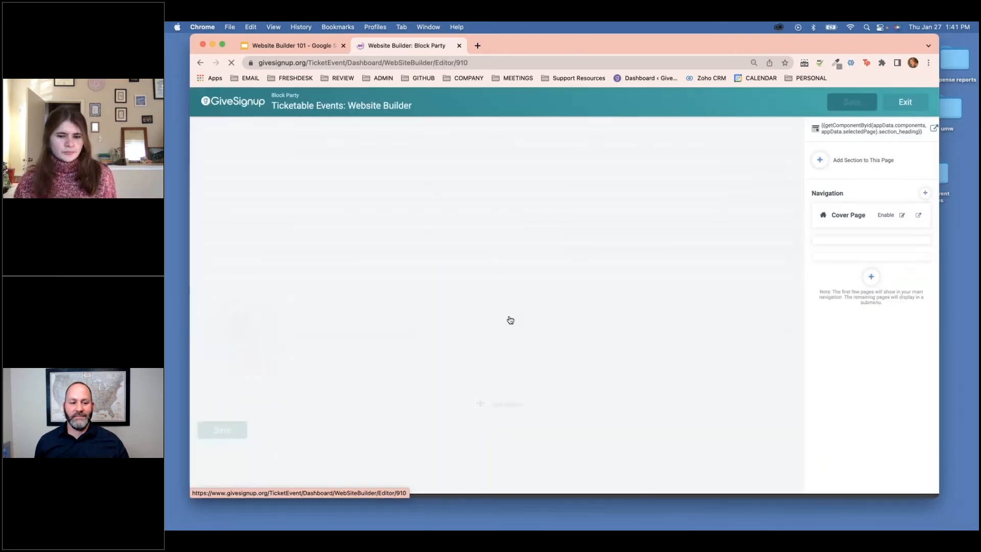
{"action": "scroll", "coordinate": [507, 319], "scroll_direction": "down", "scroll_amount": 10}
{"action": "scroll", "coordinate": [775, 294], "scroll_direction": "up", "scroll_amount": 6}
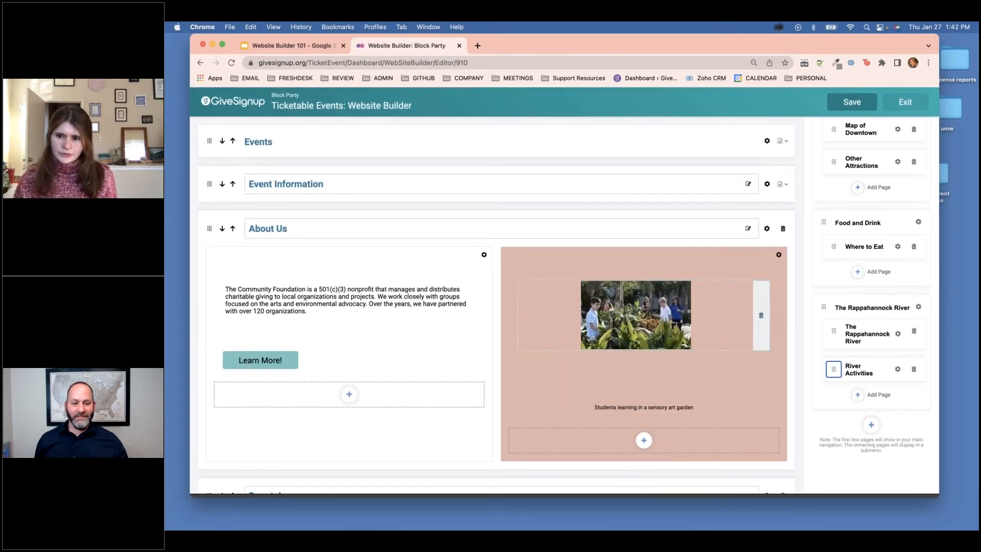
{"action": "scroll", "coordinate": [868, 306], "scroll_direction": "up", "scroll_amount": 5}
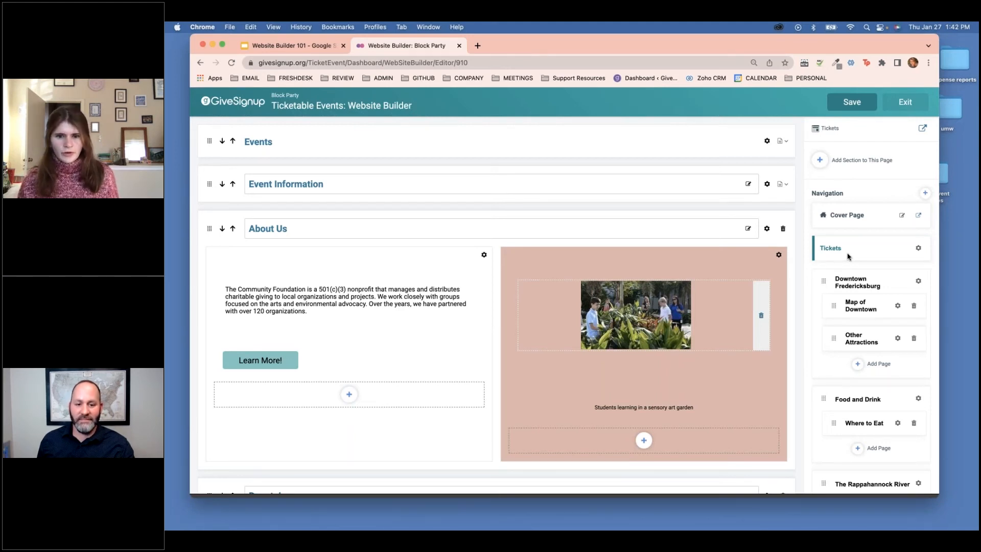
- Change the Tickets page's URL to Tickets and apply the page settings
{"action": "left_click", "coordinate": [918, 248]}
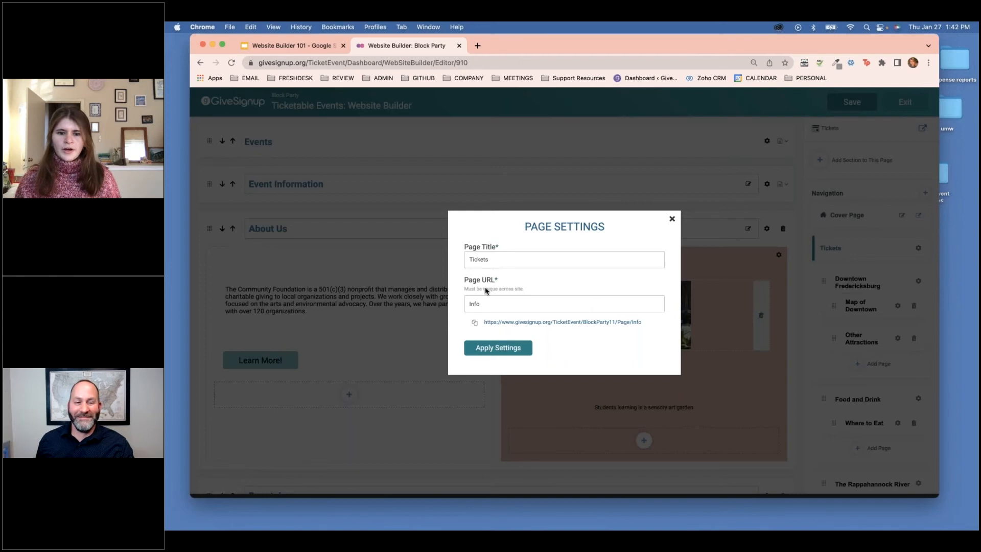
{"action": "left_click", "coordinate": [483, 303]}
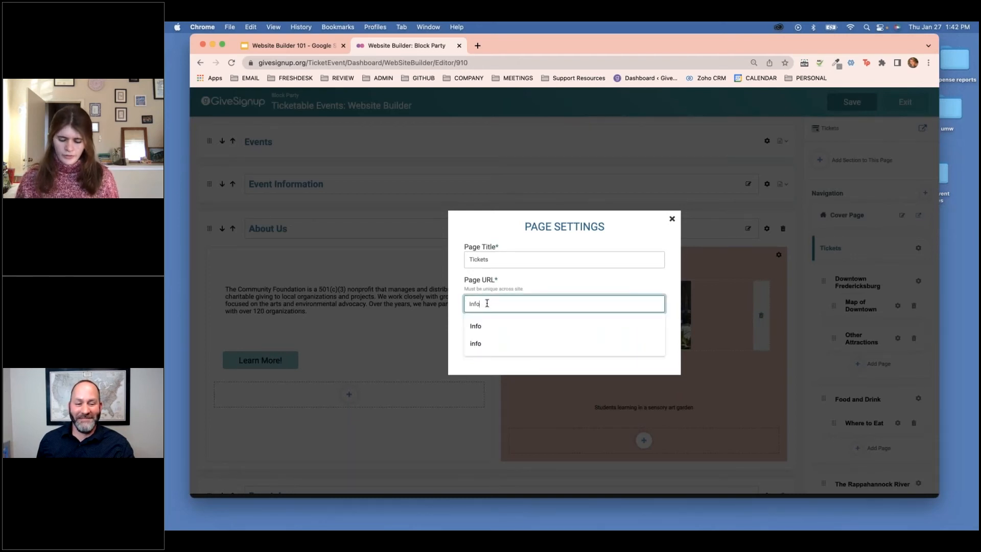
{"action": "key", "text": "BackSpace"}
{"action": "key", "text": "BackSpace"}
{"action": "key", "text": "BackSpace"}
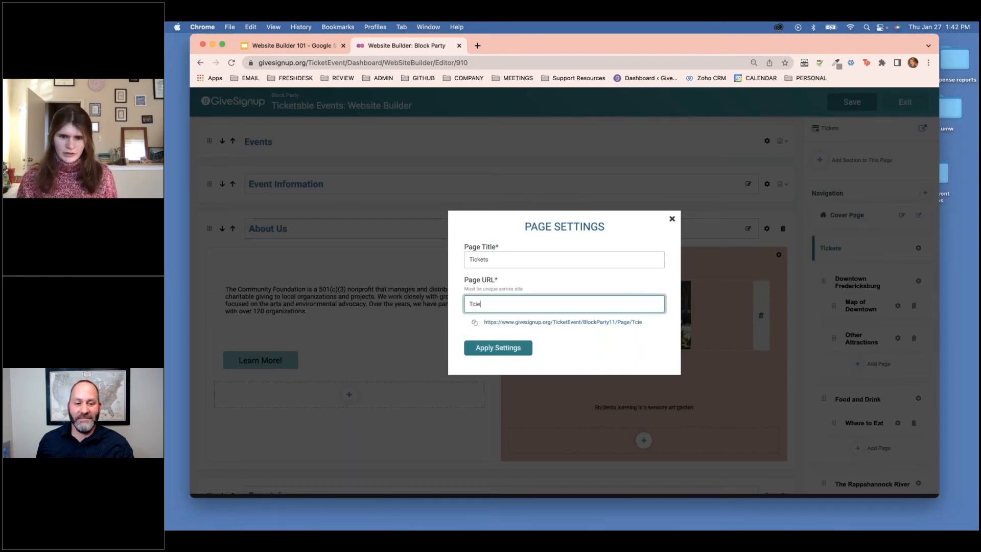
{"action": "type", "text": "Tickets"}
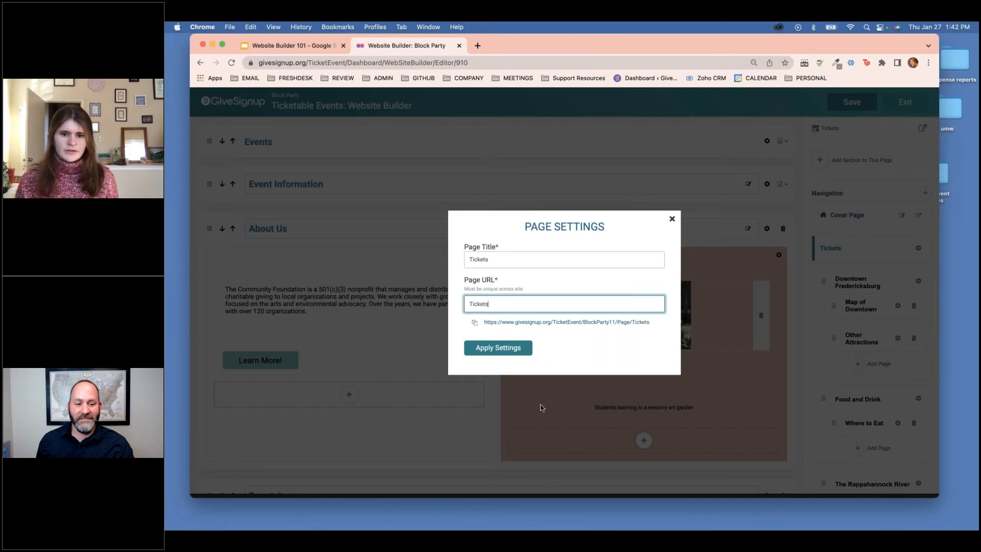
{"action": "left_click", "coordinate": [483, 352]}
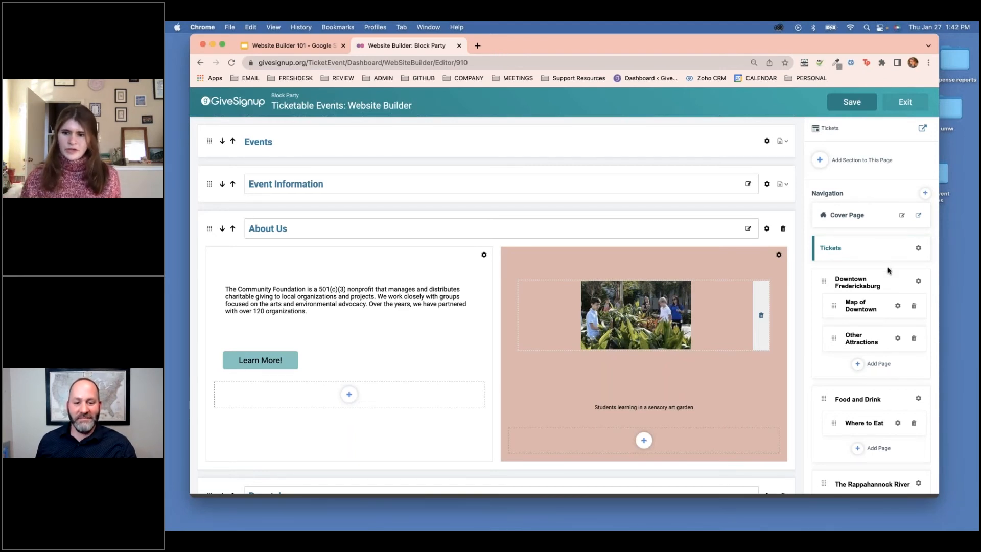
- Check the Downtown Fredericksburg dropdown settings and the Map of Downtown page settings without changing them
{"action": "left_click", "coordinate": [918, 280]}
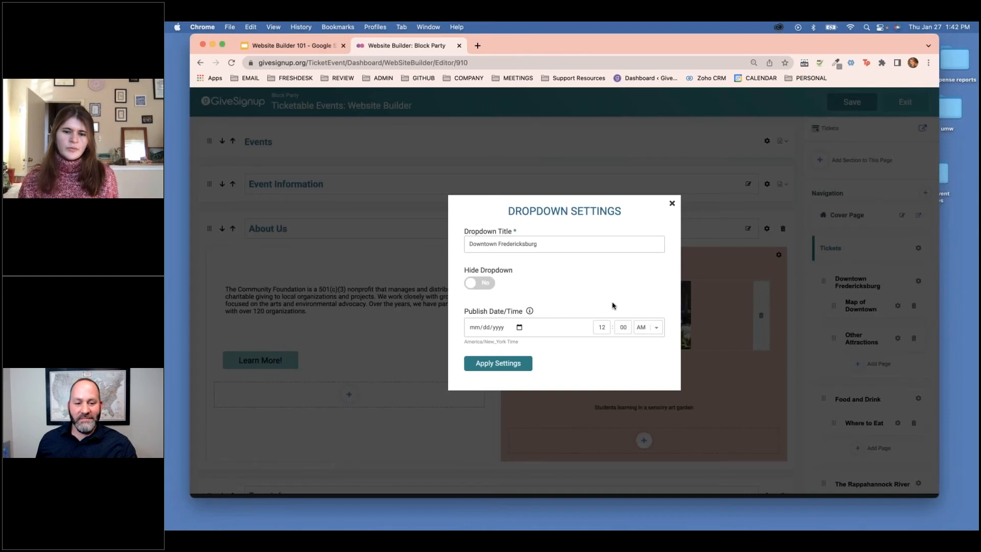
{"action": "left_click", "coordinate": [672, 203]}
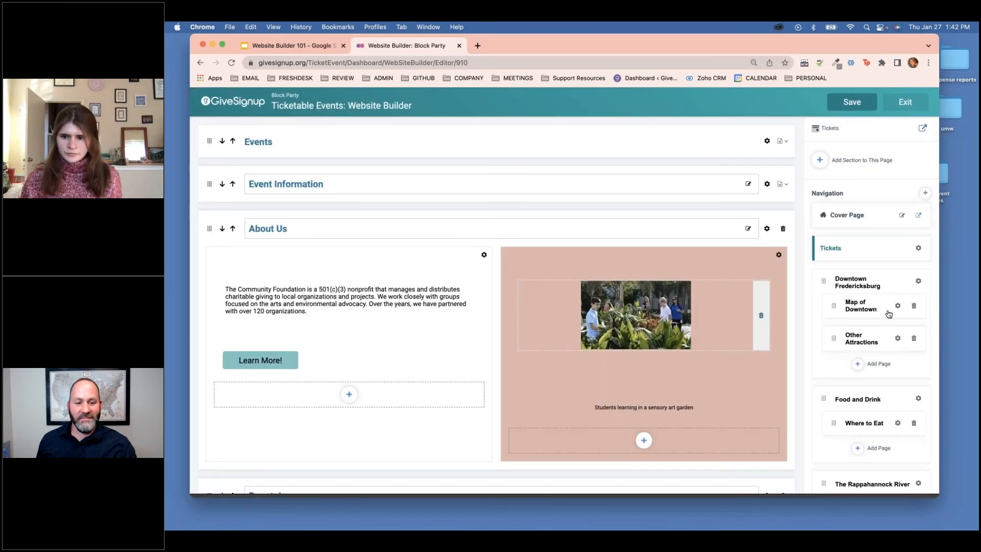
{"action": "left_click", "coordinate": [898, 305]}
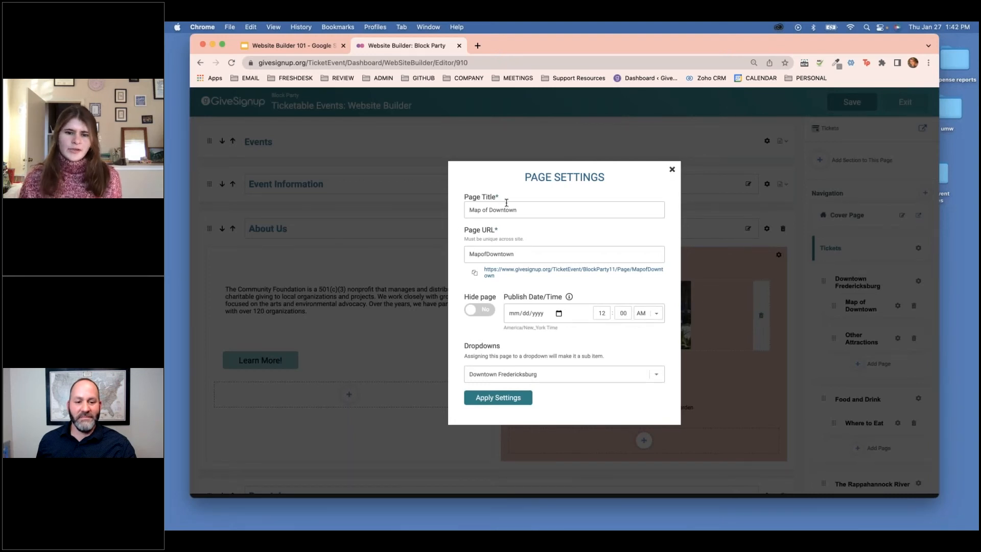
{"action": "left_click", "coordinate": [671, 170]}
- Change the Other Attractions page's URL to OtherAttractions and apply the page settings
{"action": "left_click", "coordinate": [898, 338]}
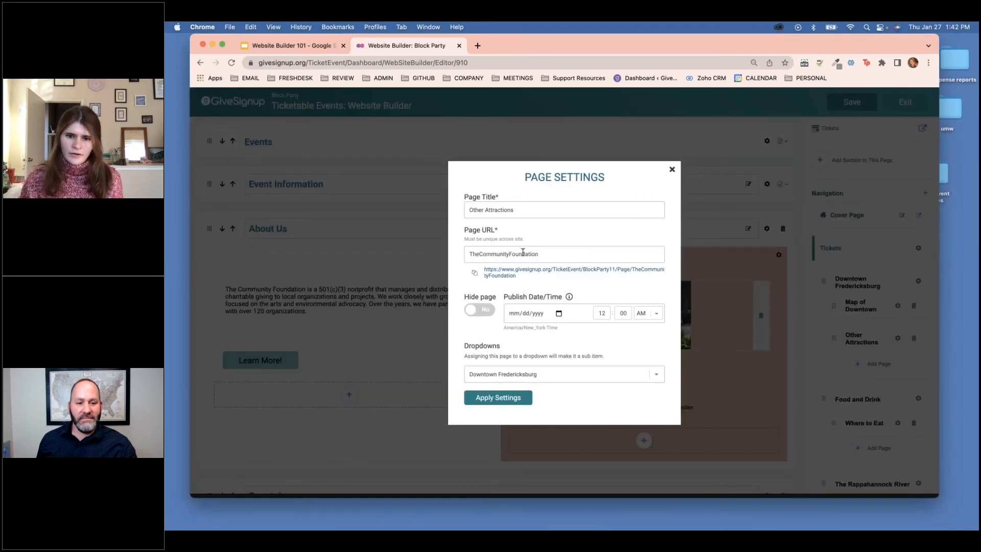
{"action": "left_click_drag", "start_coordinate": [553, 255], "coordinate": [444, 236]}
{"action": "type", "text": "OtherAttractions"}
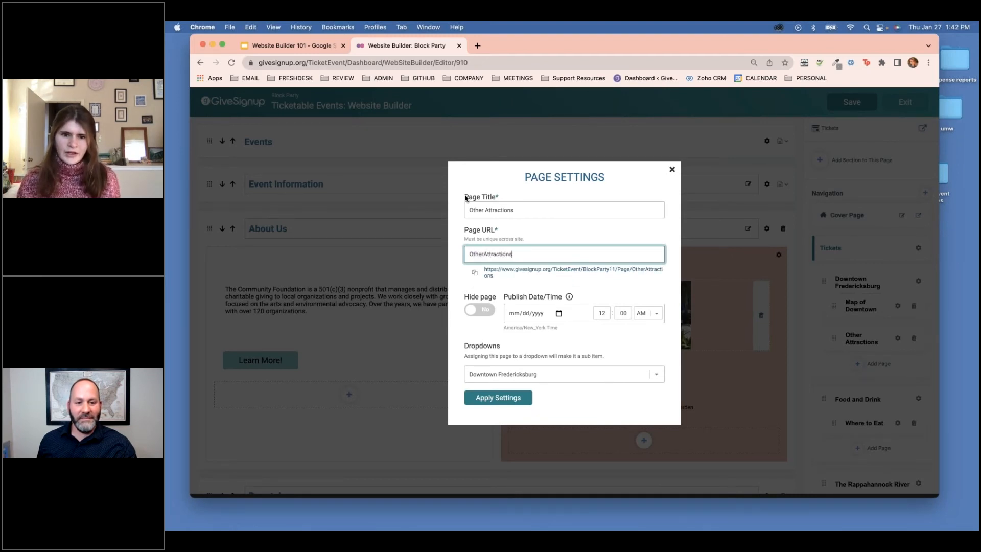
{"action": "left_click", "coordinate": [498, 403]}
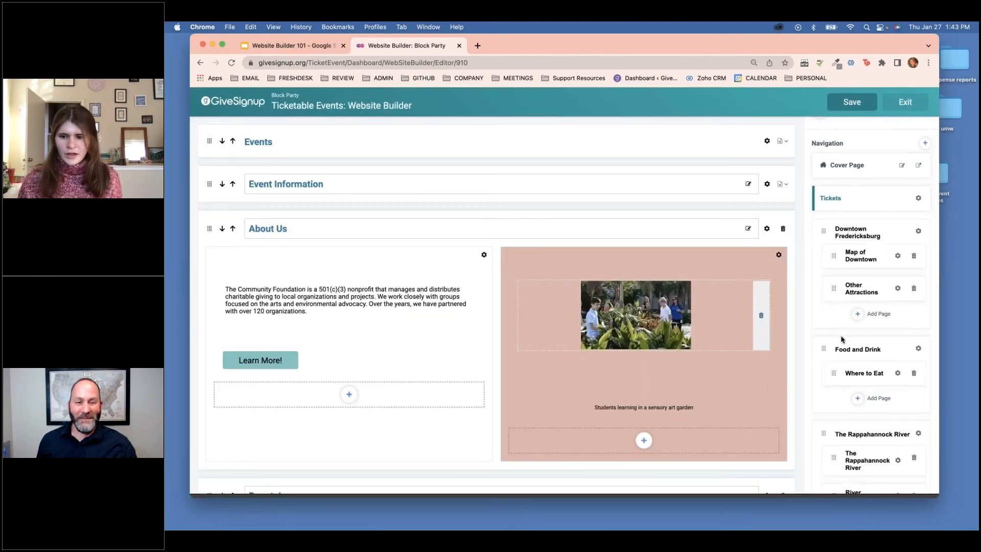
- Move the Food and Drink dropdown above Downtown Fredericksburg in the navigation and save the website
{"action": "scroll", "coordinate": [840, 337], "scroll_direction": "down", "scroll_amount": 2}
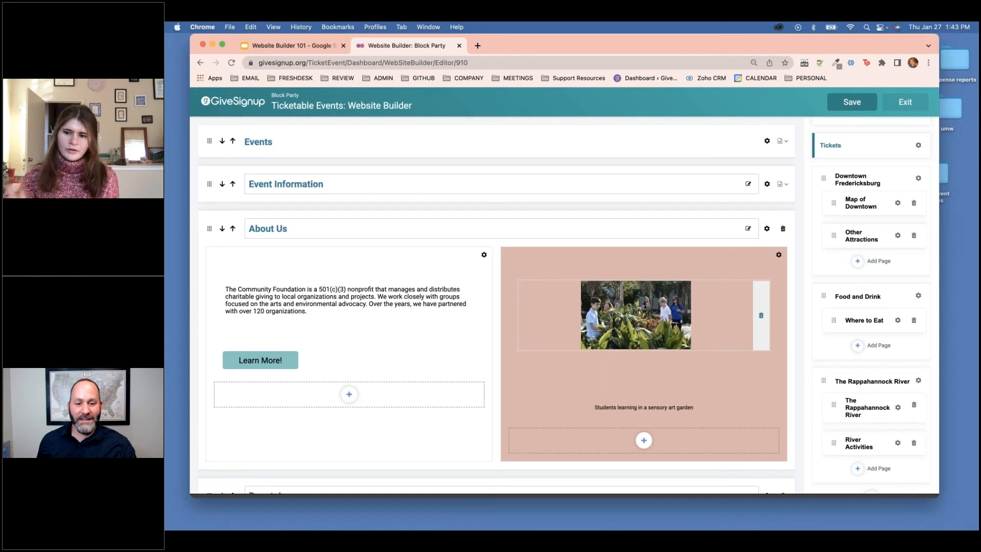
{"action": "scroll", "coordinate": [808, 272], "scroll_direction": "down", "scroll_amount": 2}
{"action": "scroll", "coordinate": [808, 271], "scroll_direction": "up", "scroll_amount": 5}
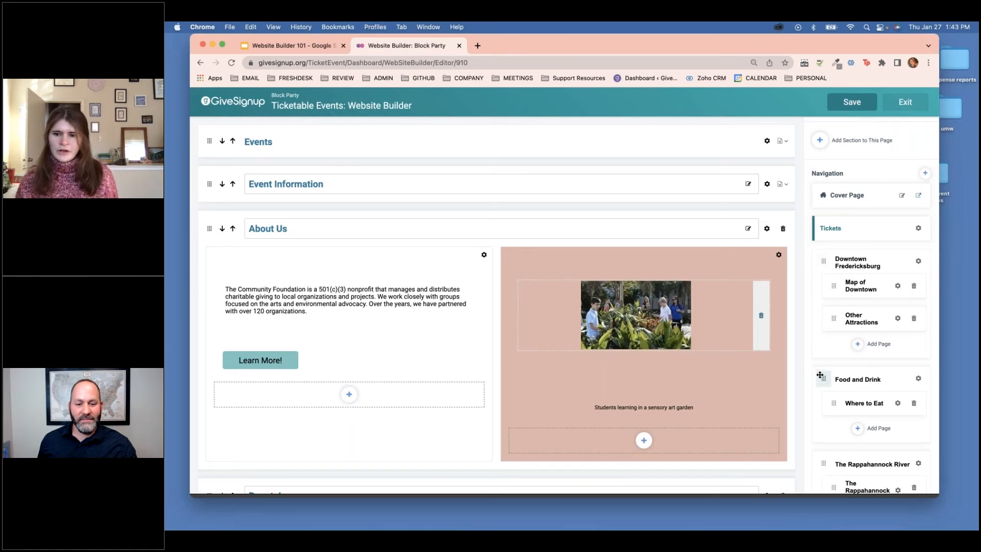
{"action": "left_click_drag", "start_coordinate": [819, 376], "coordinate": [813, 210]}
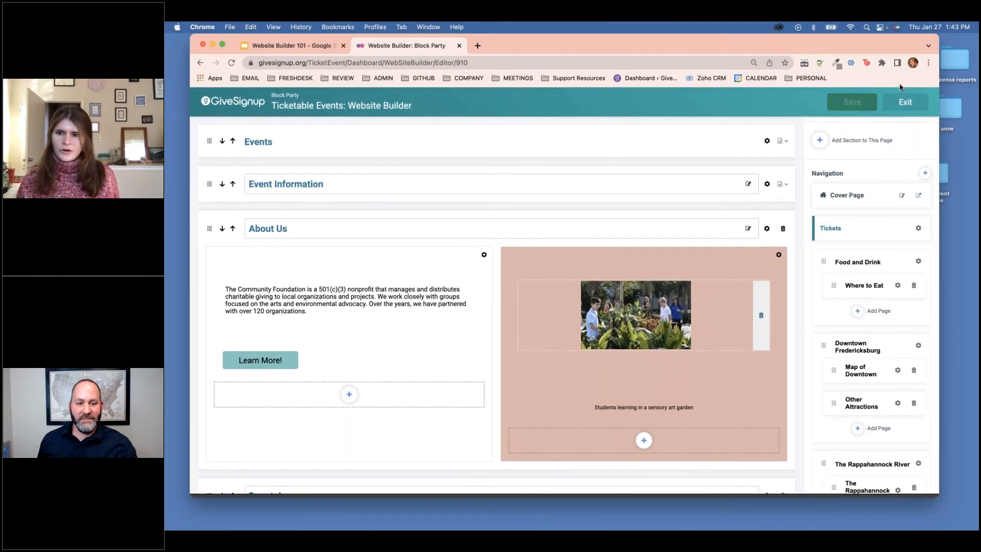
- Exit the Website Builder and open the live Block Party website from the dashboard
{"action": "left_click", "coordinate": [904, 102]}
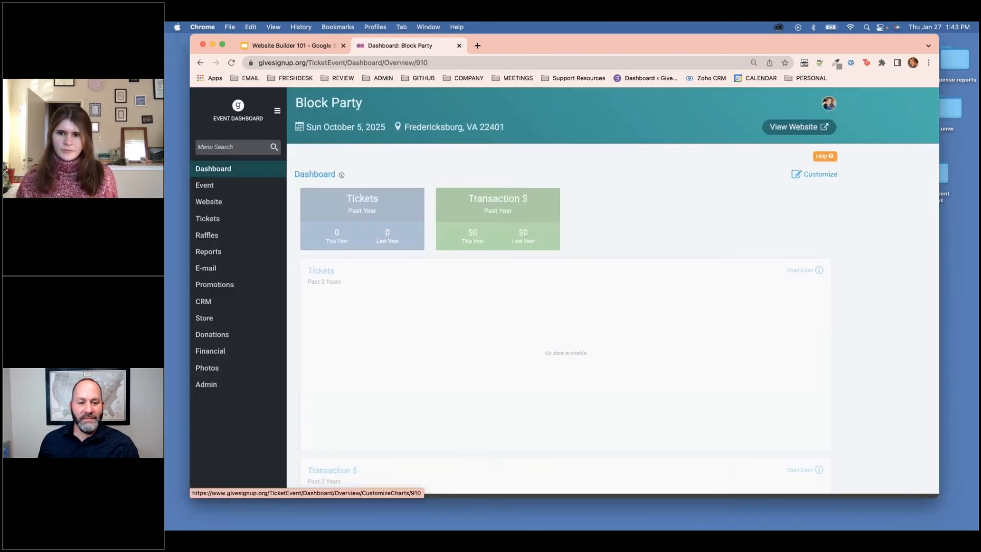
{"action": "left_click", "coordinate": [793, 127]}
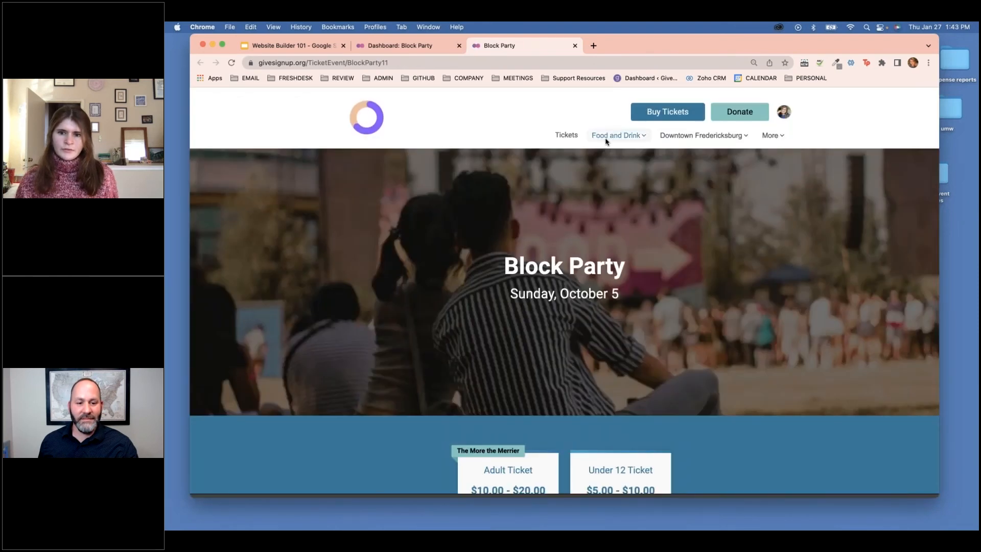
- Examine the Food and Drink, Downtown Fredericksburg and More dropdowns, including The Rappahannock River submenu, and check the account menu options
{"action": "left_click", "coordinate": [611, 136]}
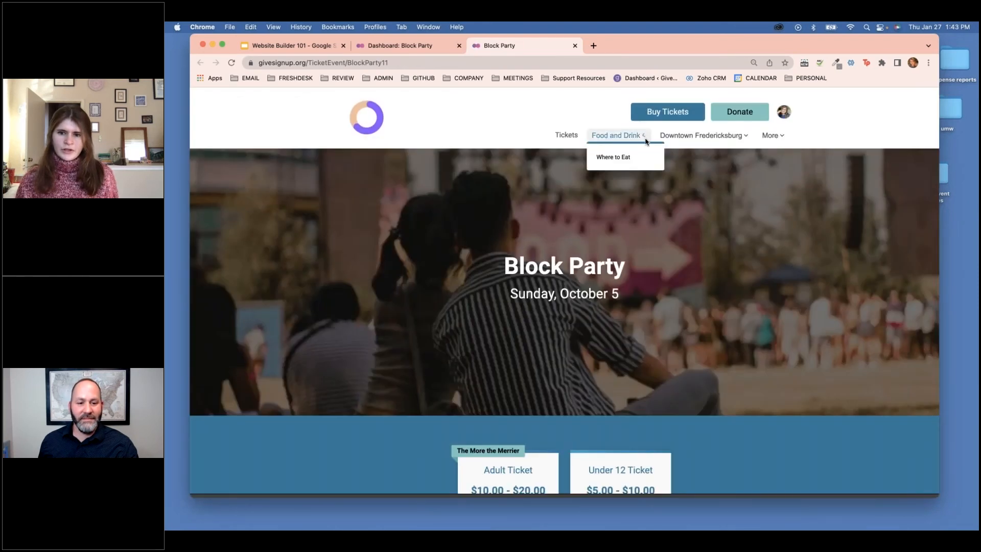
{"action": "left_click", "coordinate": [705, 136]}
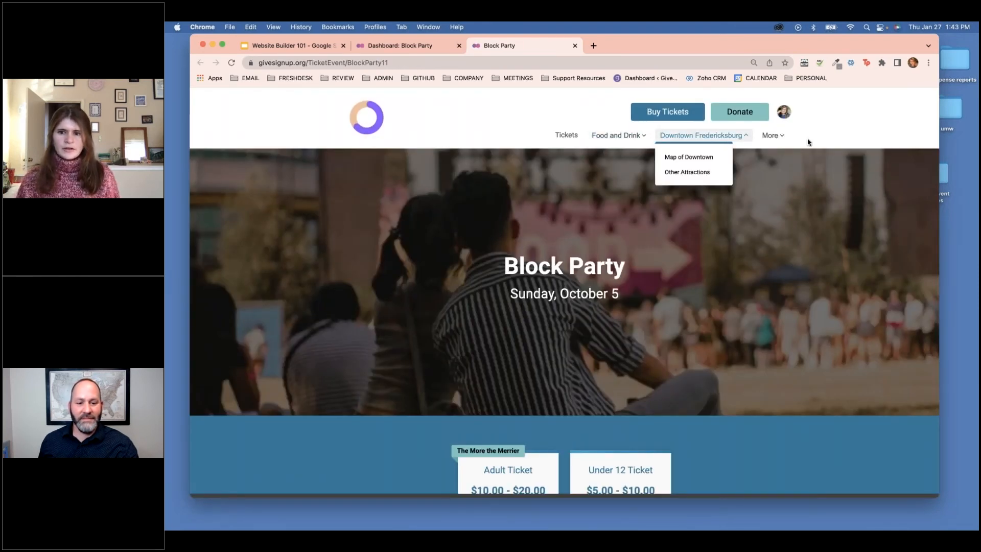
{"action": "left_click", "coordinate": [771, 135]}
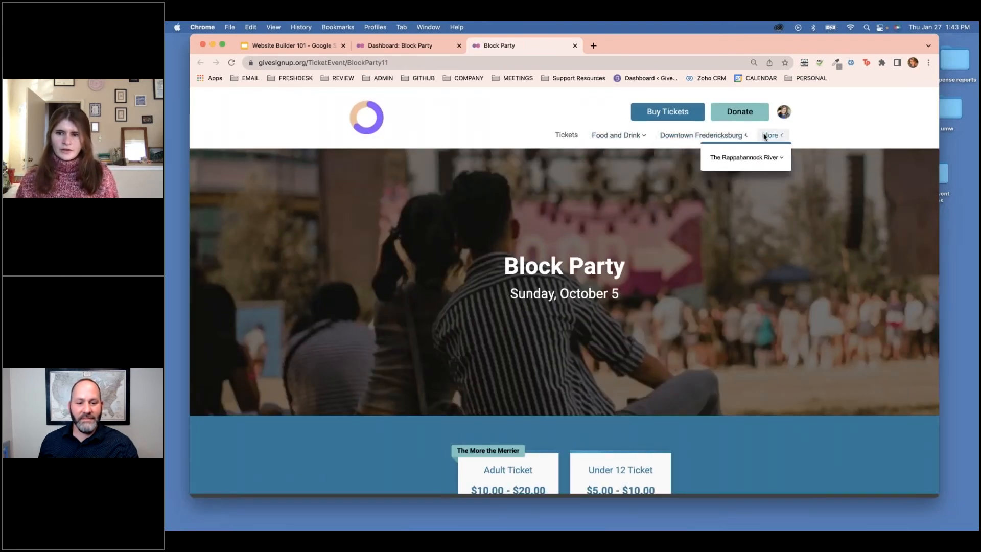
{"action": "left_click", "coordinate": [730, 159]}
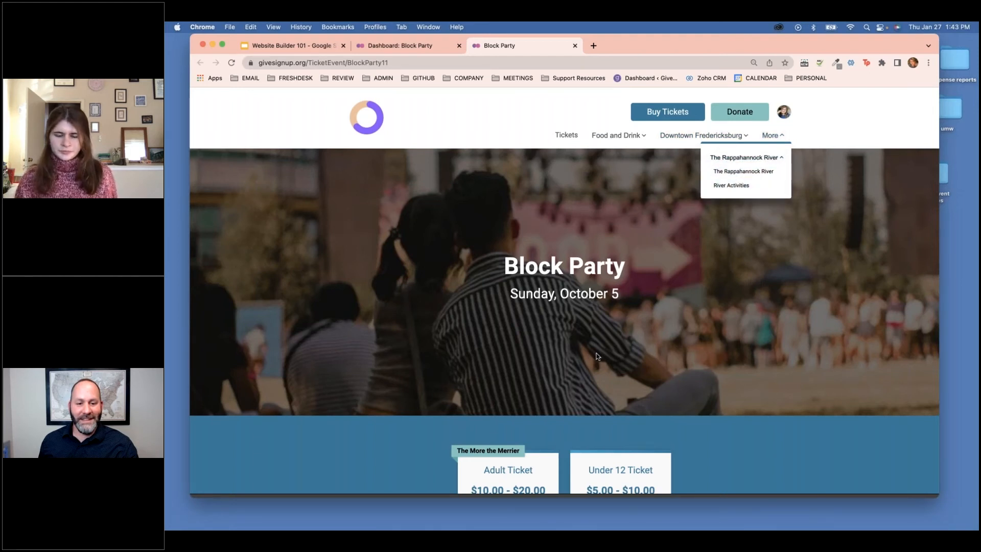
{"action": "left_click", "coordinate": [488, 197]}
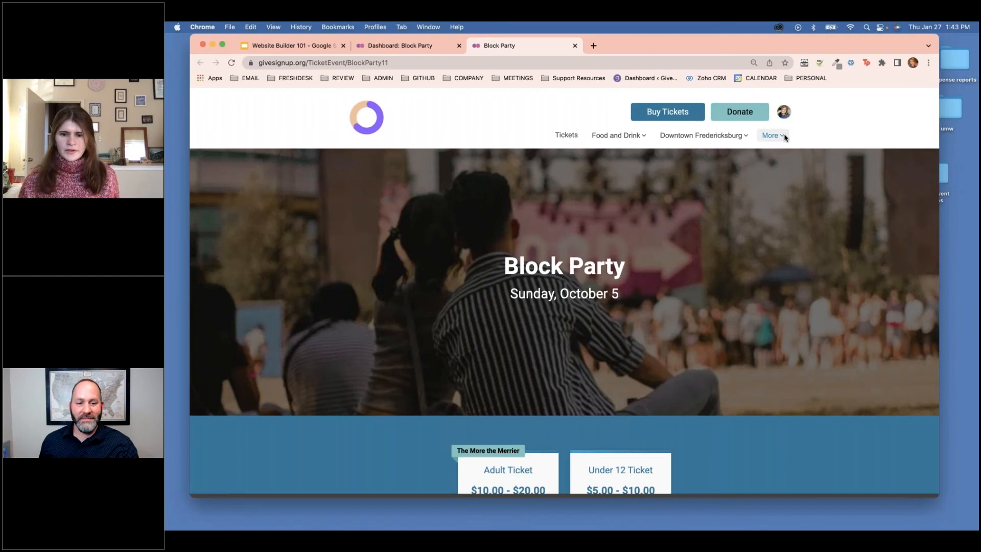
{"action": "left_click", "coordinate": [783, 112]}
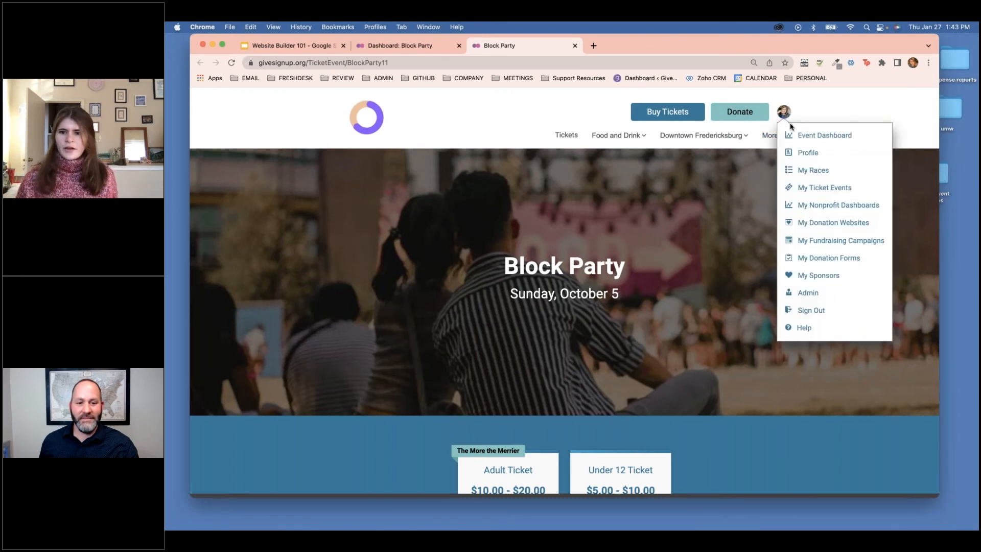
{"action": "left_click", "coordinate": [858, 119]}
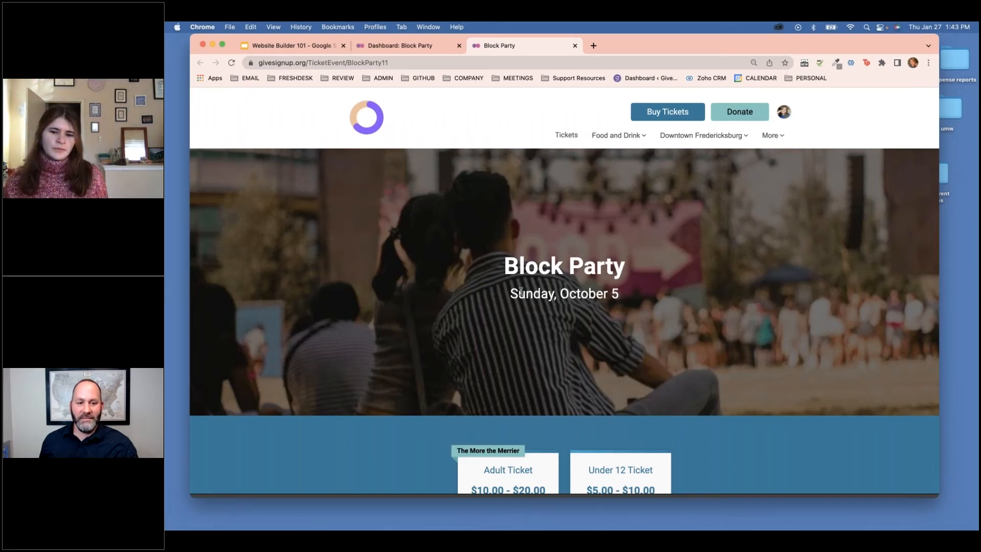
- Review the live Block Party home page from its banner and ticket section through to the downtown attractions section
{"action": "scroll", "coordinate": [530, 294], "scroll_direction": "down", "scroll_amount": 2}
{"action": "scroll", "coordinate": [530, 295], "scroll_direction": "down", "scroll_amount": 15}
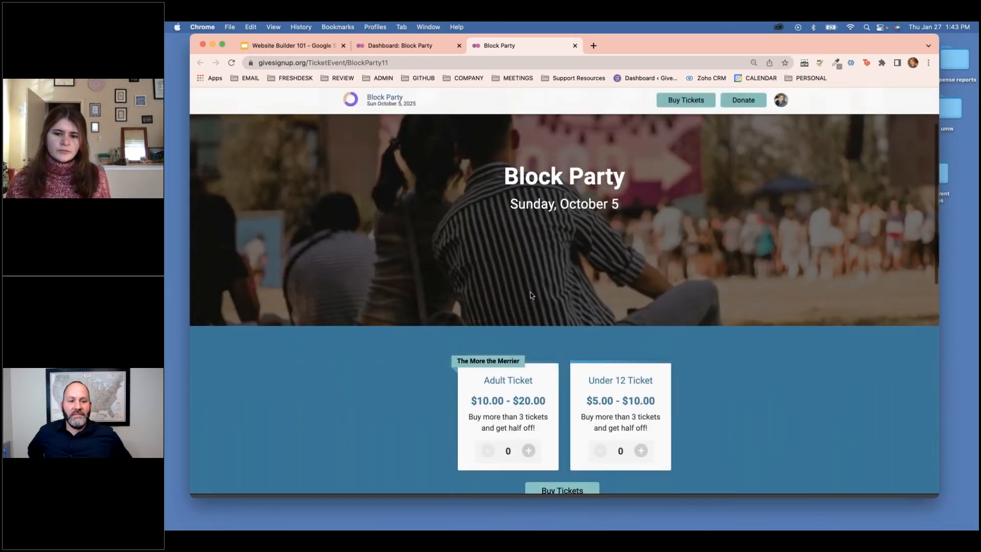
{"action": "scroll", "coordinate": [531, 295], "scroll_direction": "up", "scroll_amount": 7}
{"action": "scroll", "coordinate": [530, 295], "scroll_direction": "up", "scroll_amount": 8}
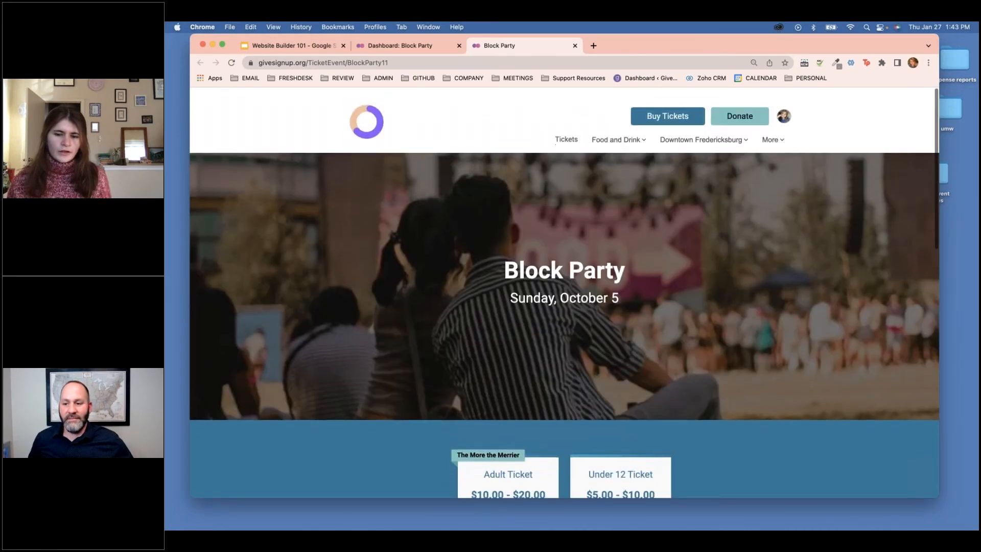
{"action": "scroll", "coordinate": [448, 251], "scroll_direction": "down", "scroll_amount": 12}
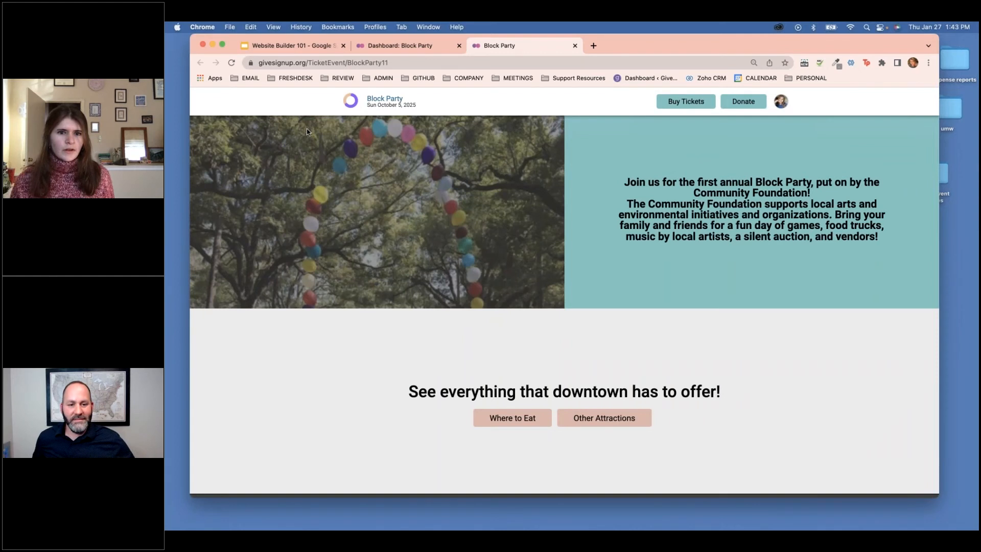
- Switch to the Website Builder 101 presentation in Google Slides and start the slideshow from the Advanced Features and More slide
{"action": "left_click", "coordinate": [294, 47]}
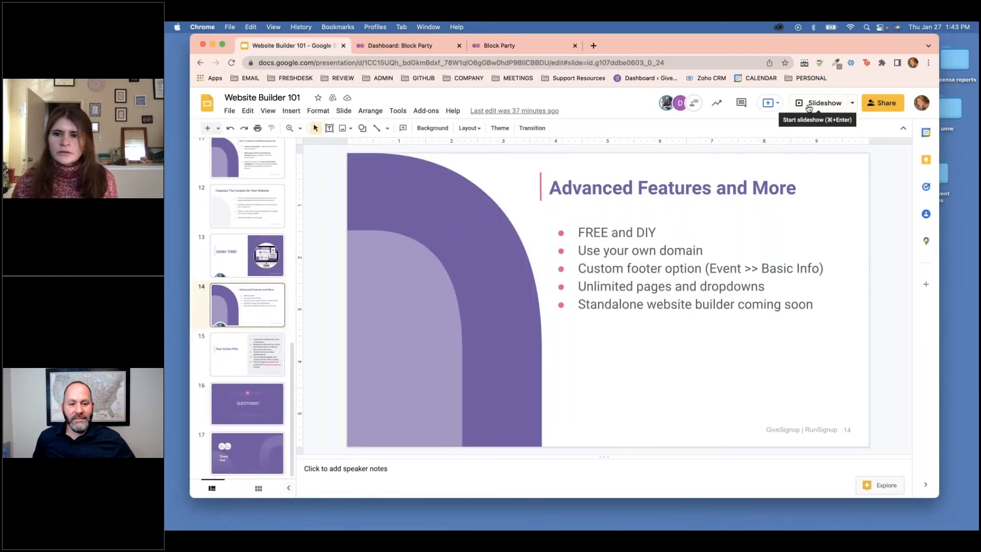
{"action": "left_click", "coordinate": [830, 103]}
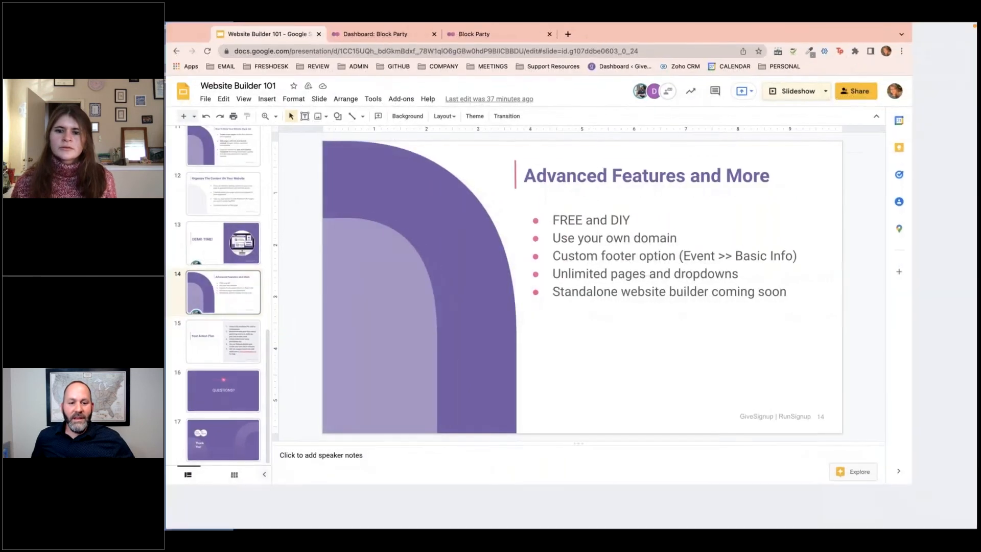